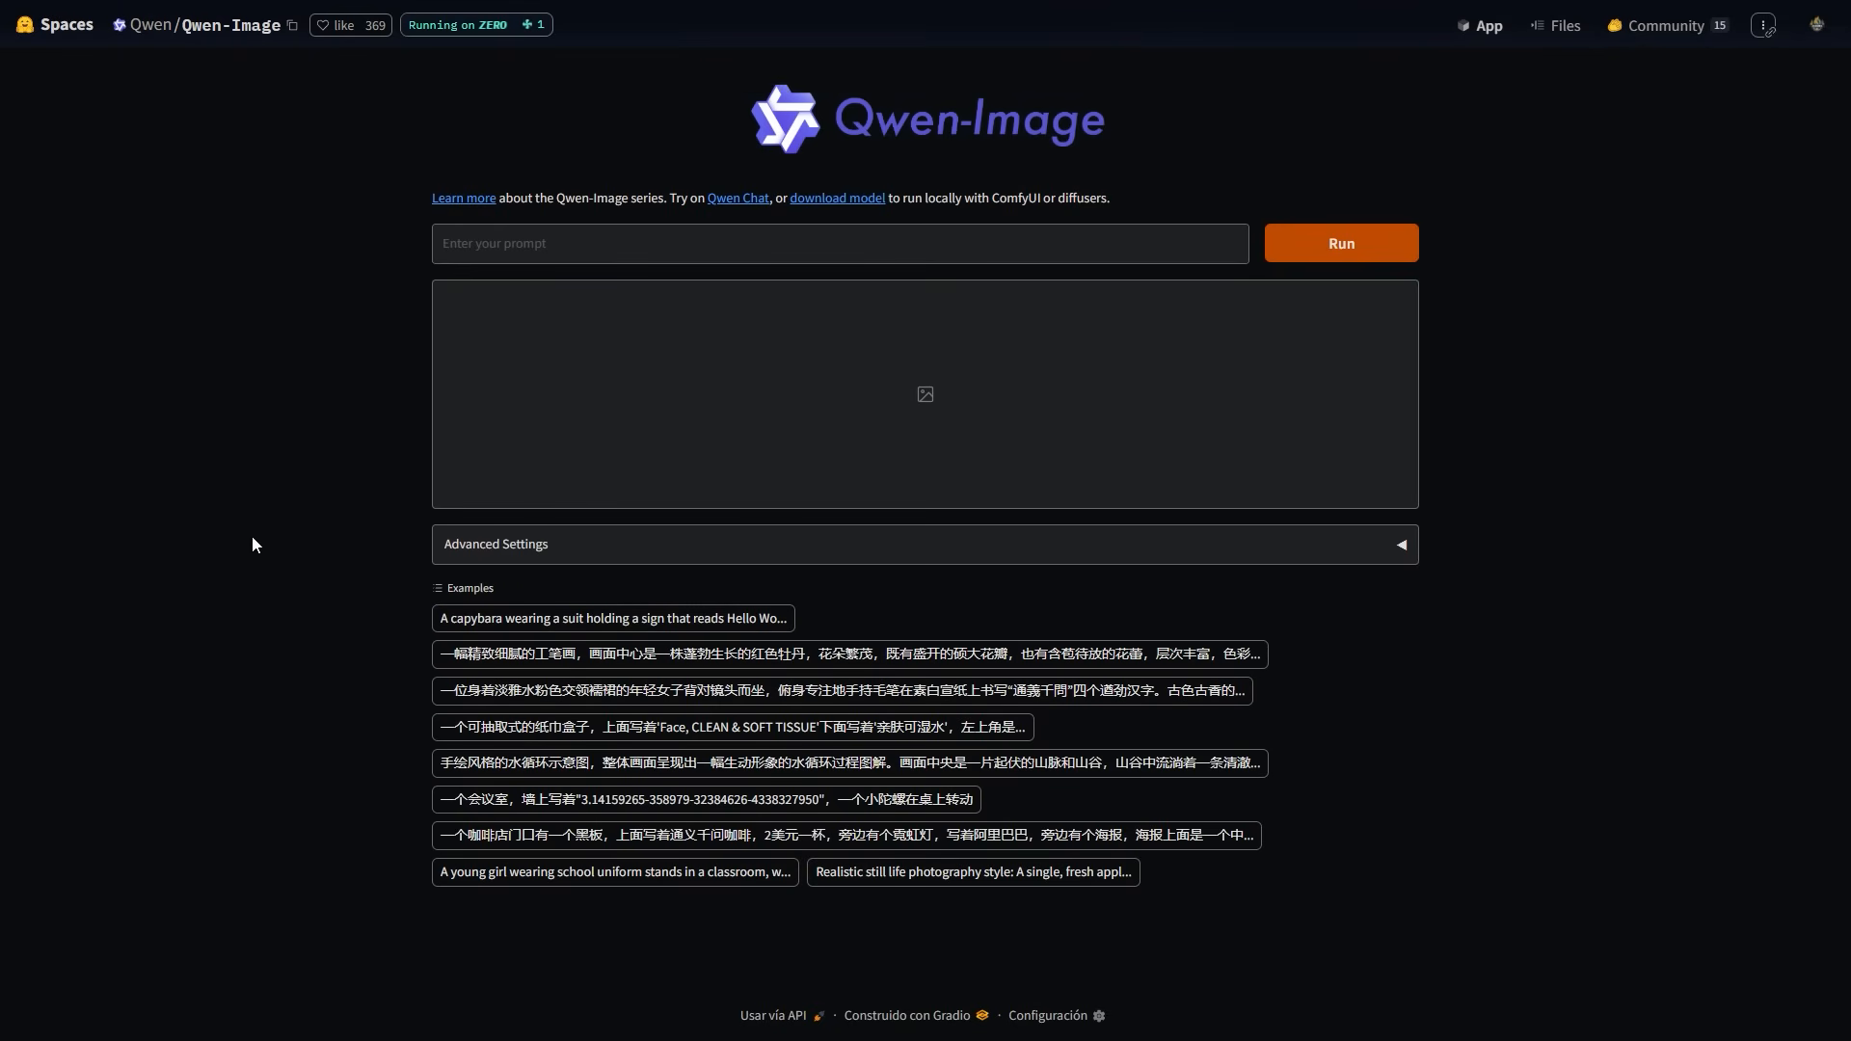
Expand the advanced settings and load the "Realistic still life photography style" apple example as the prompt.
{"action": "left_click", "coordinate": [593, 558]}
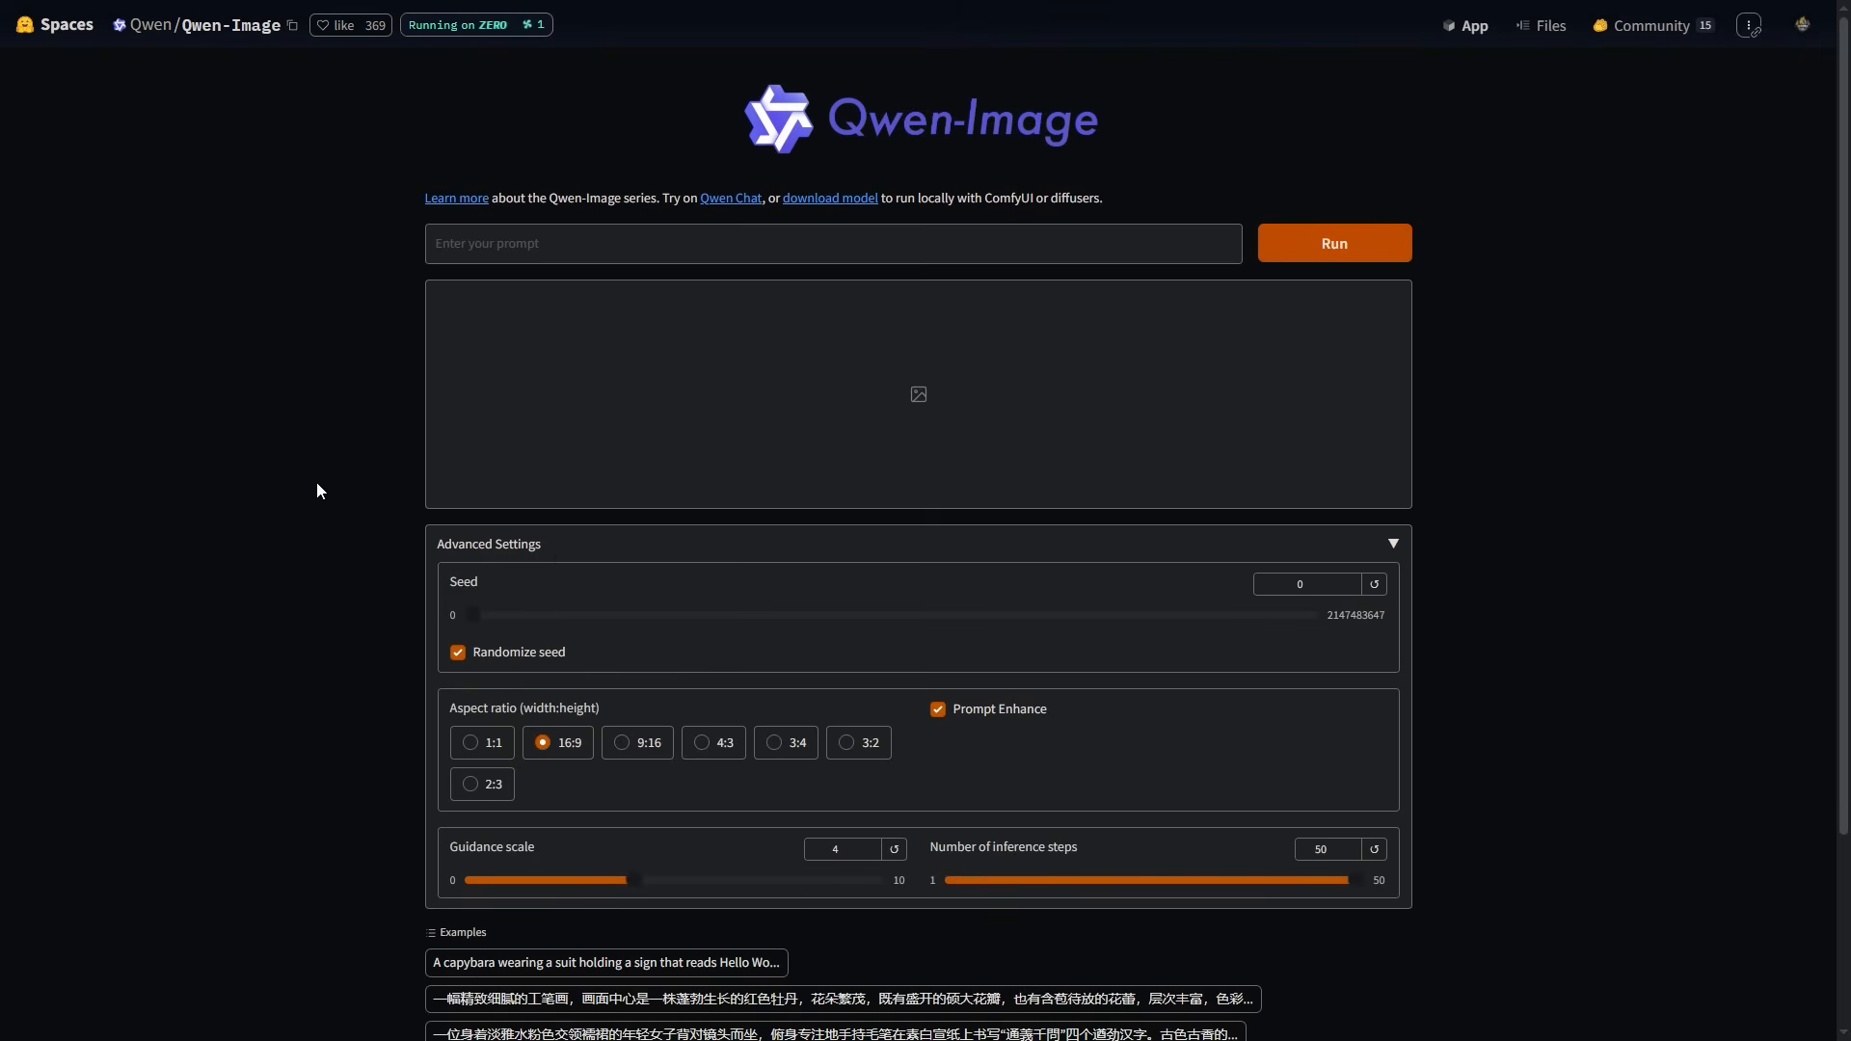
{"action": "scroll", "coordinate": [317, 482], "scroll_direction": "down", "scroll_amount": 2}
{"action": "scroll", "coordinate": [316, 493], "scroll_direction": "down", "scroll_amount": 1}
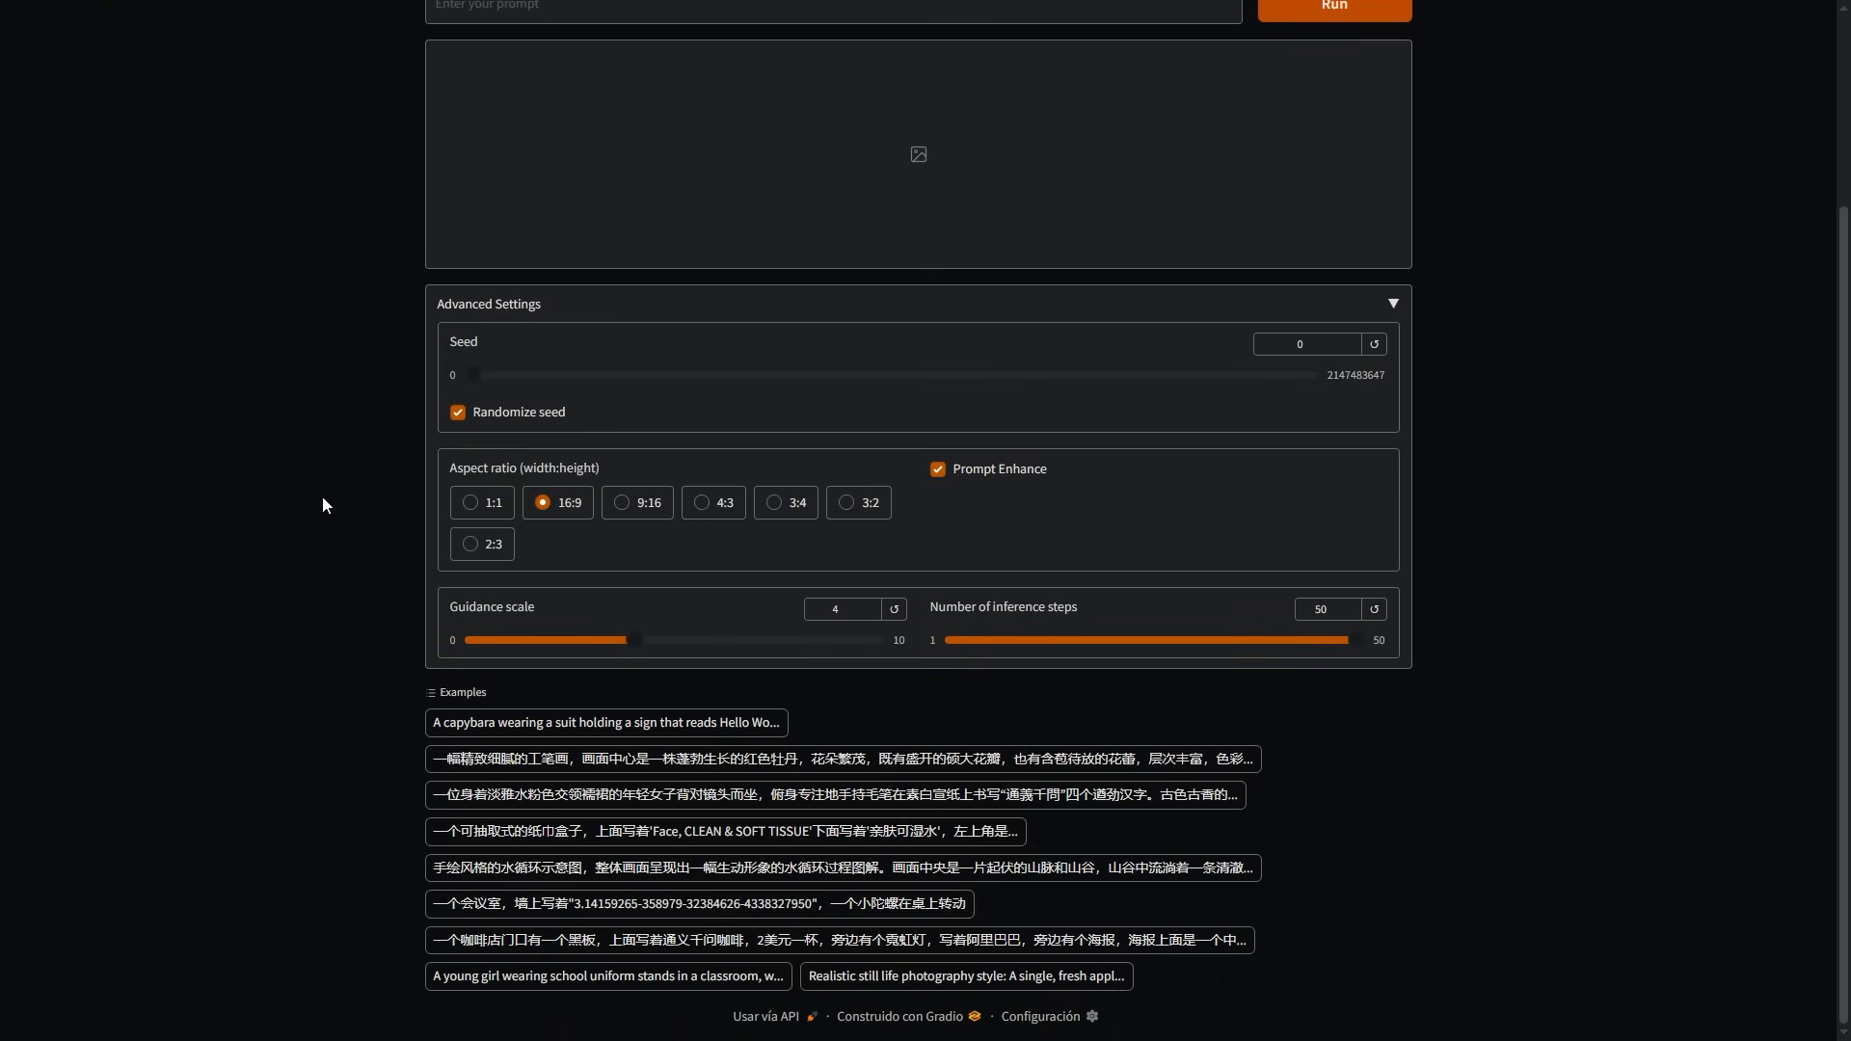
{"action": "left_click", "coordinate": [877, 976]}
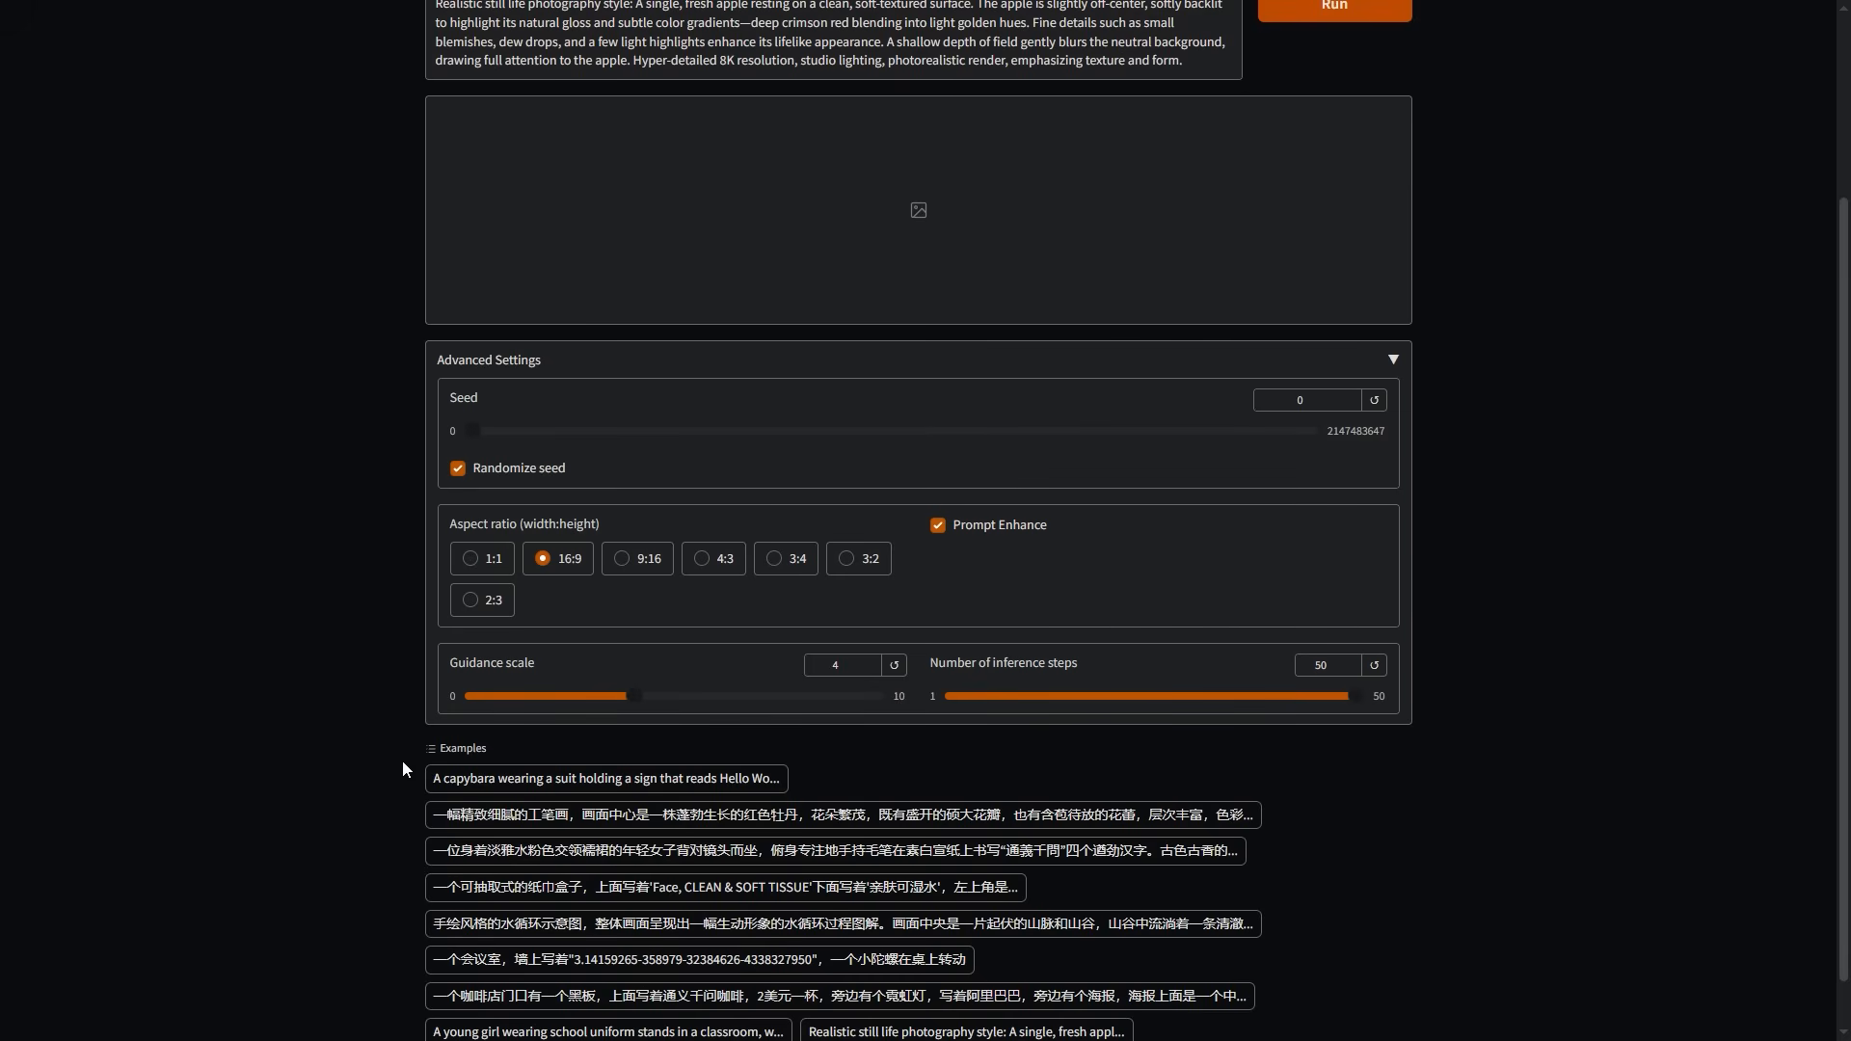
{"action": "scroll", "coordinate": [382, 712], "scroll_direction": "up", "scroll_amount": 3}
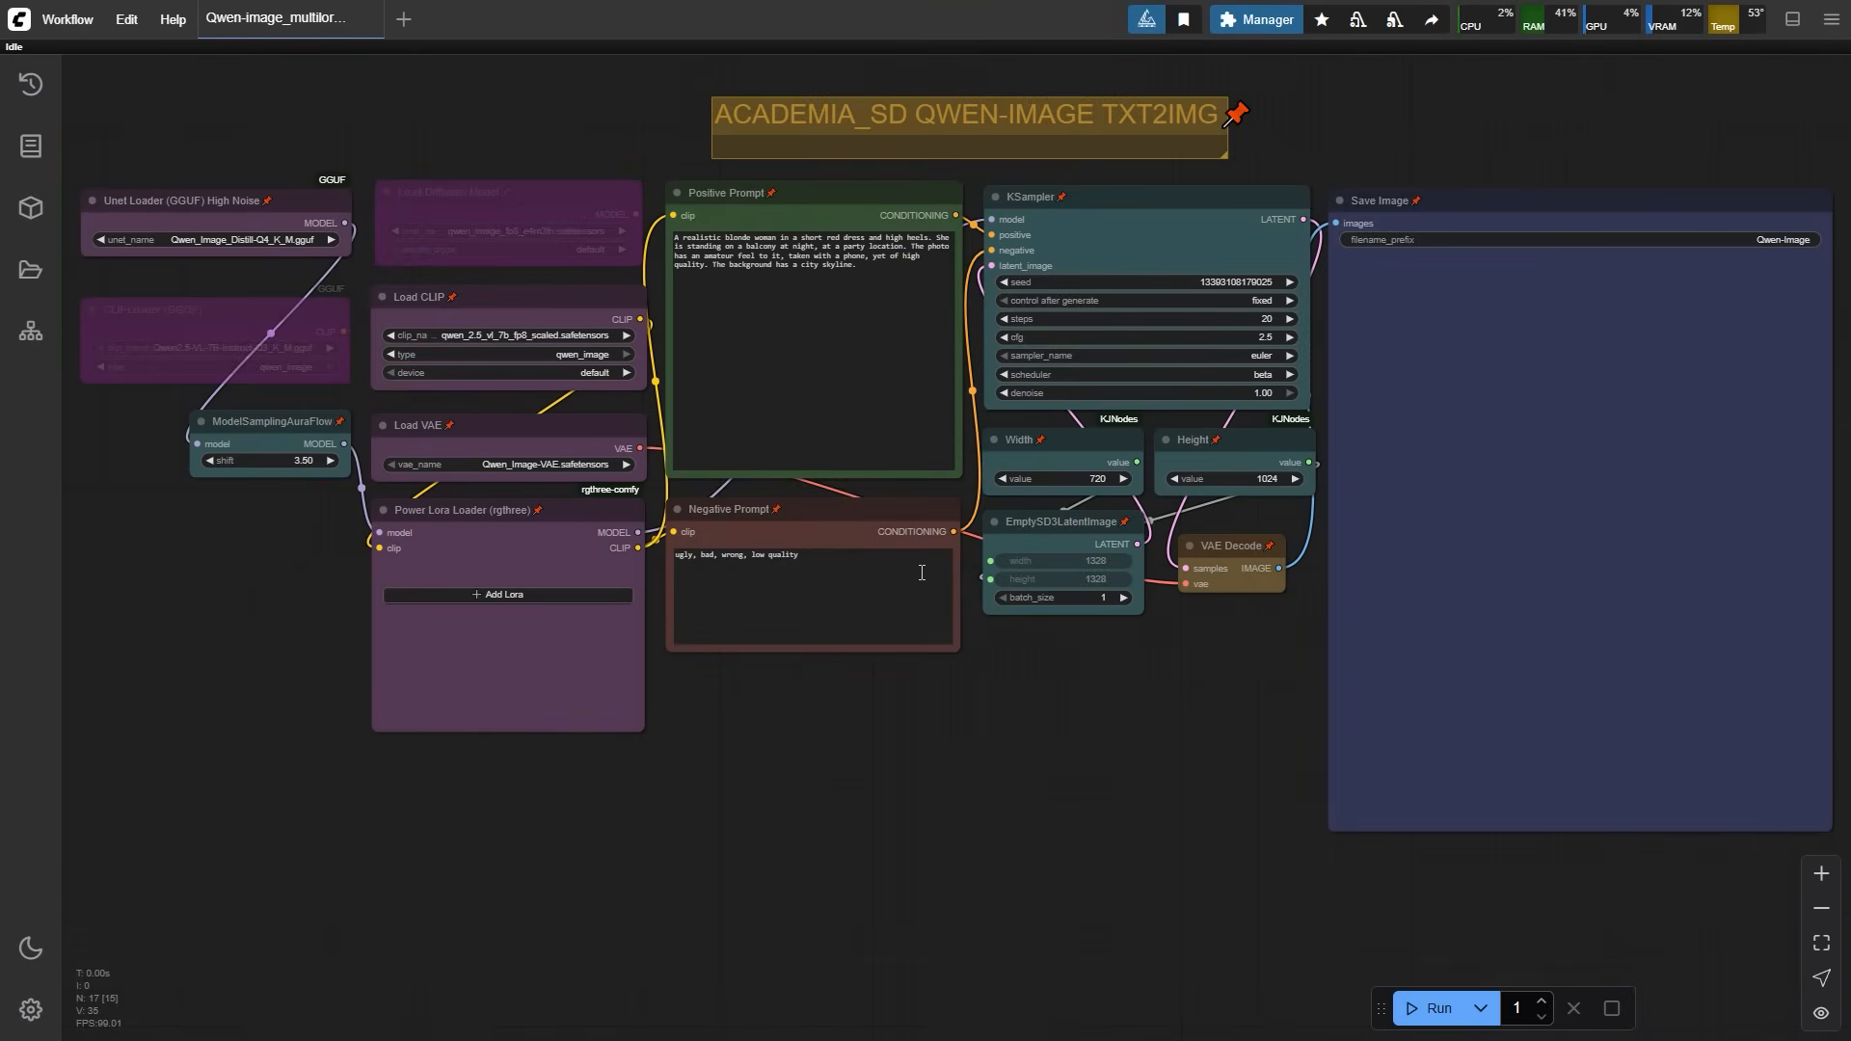
Switch to ComfyUI, update it and all its custom nodes, and restart it to apply the updates.
{"action": "left_click", "coordinate": [1256, 20]}
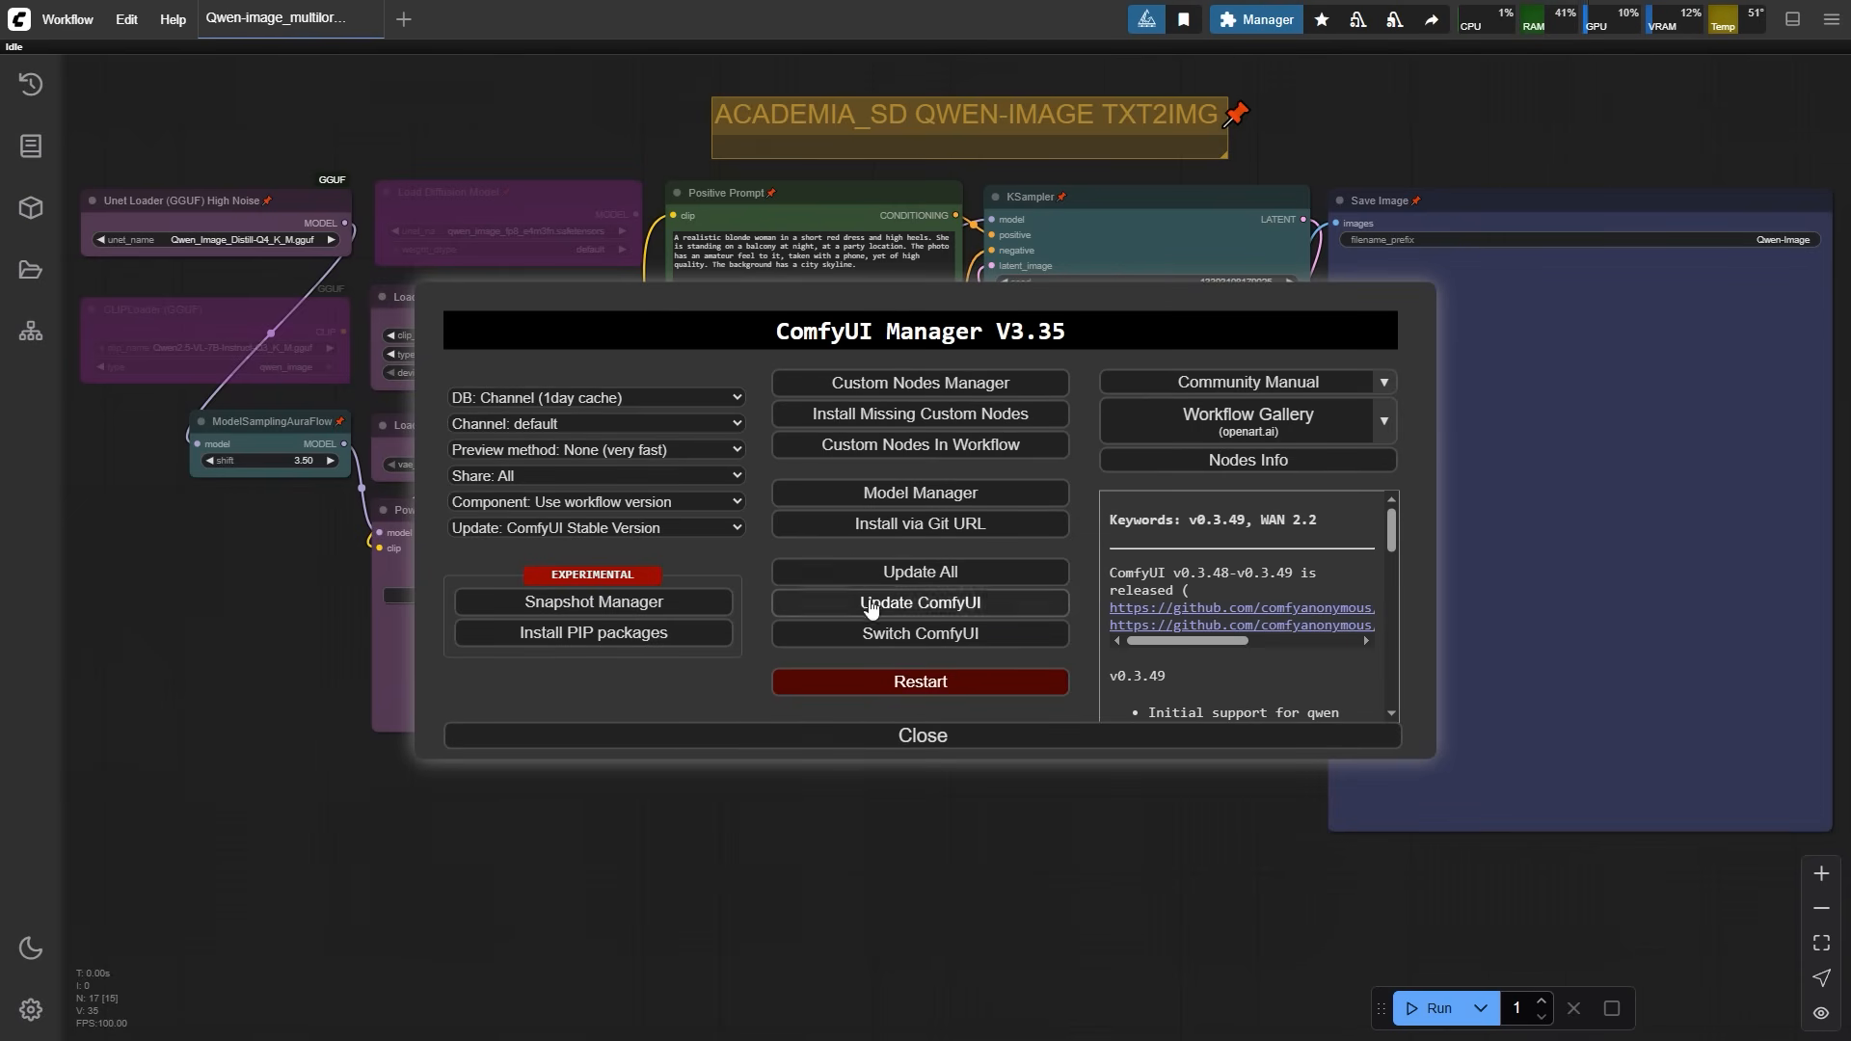
{"action": "left_click", "coordinate": [1002, 580]}
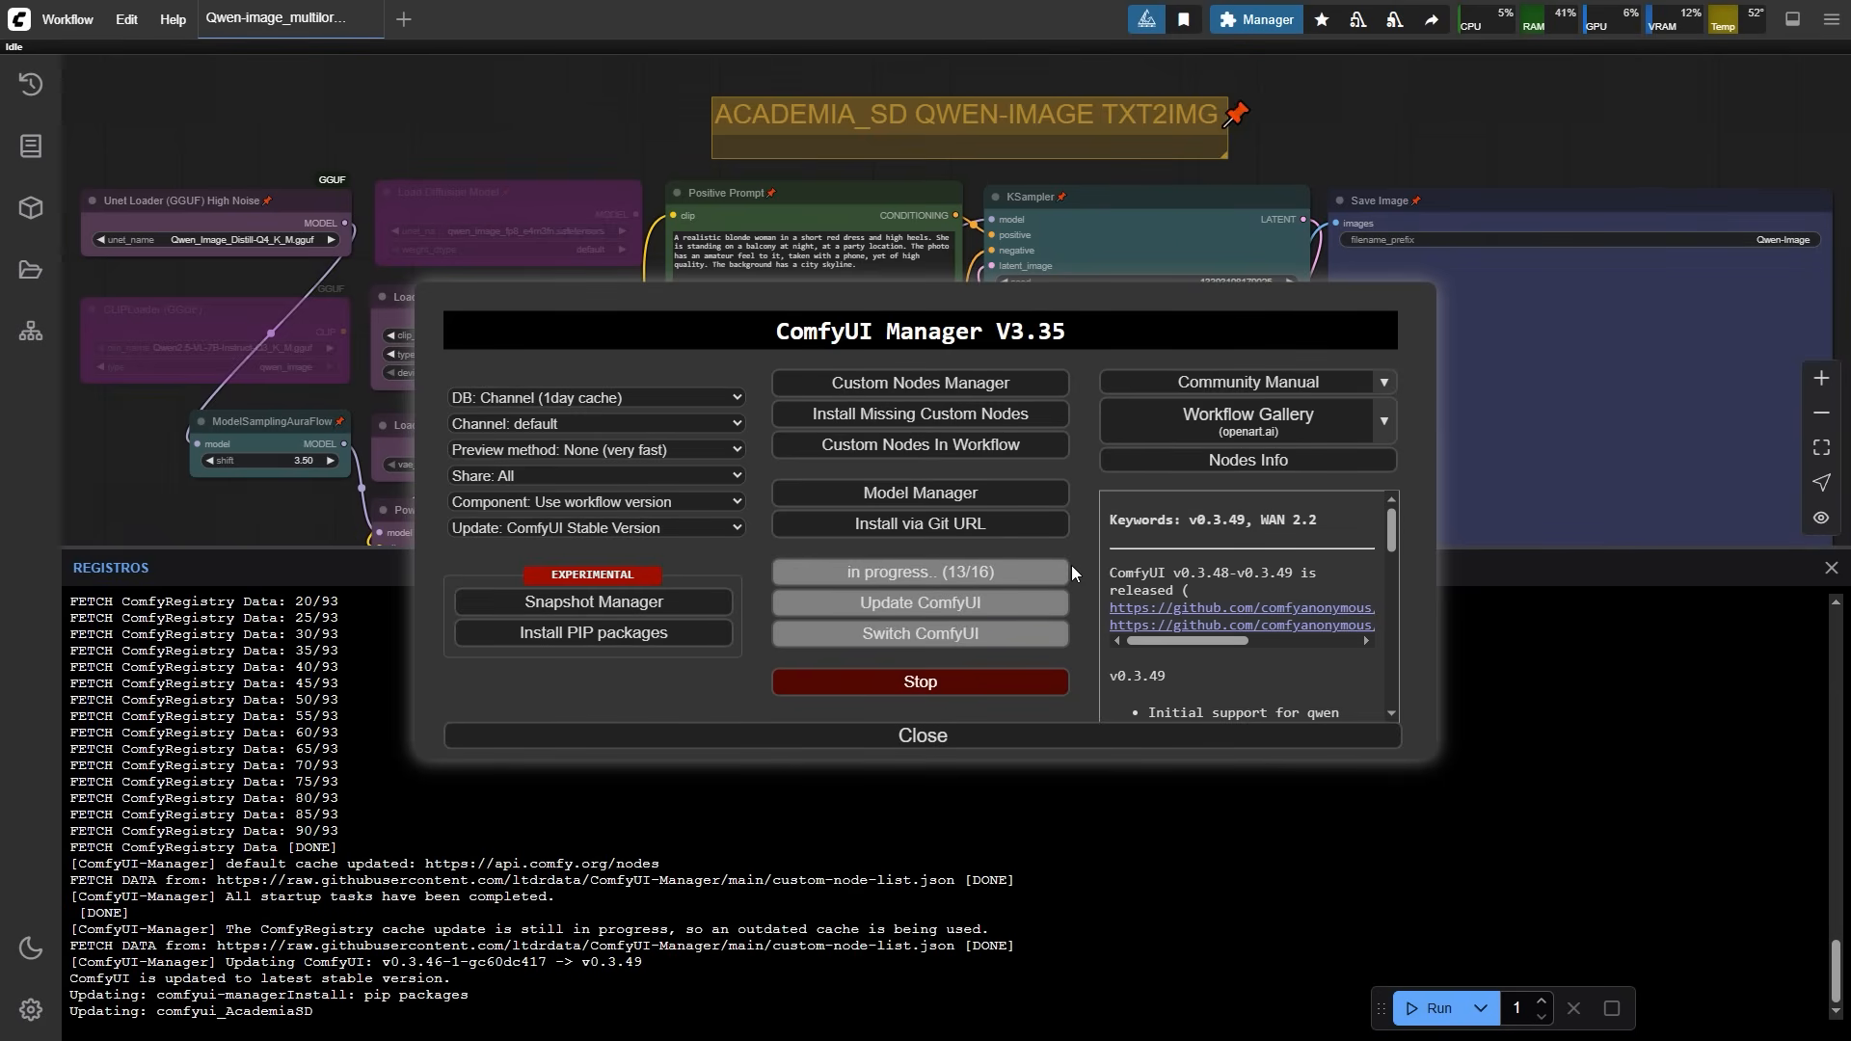
{"action": "left_click", "coordinate": [1005, 422]}
{"action": "left_click", "coordinate": [1028, 571]}
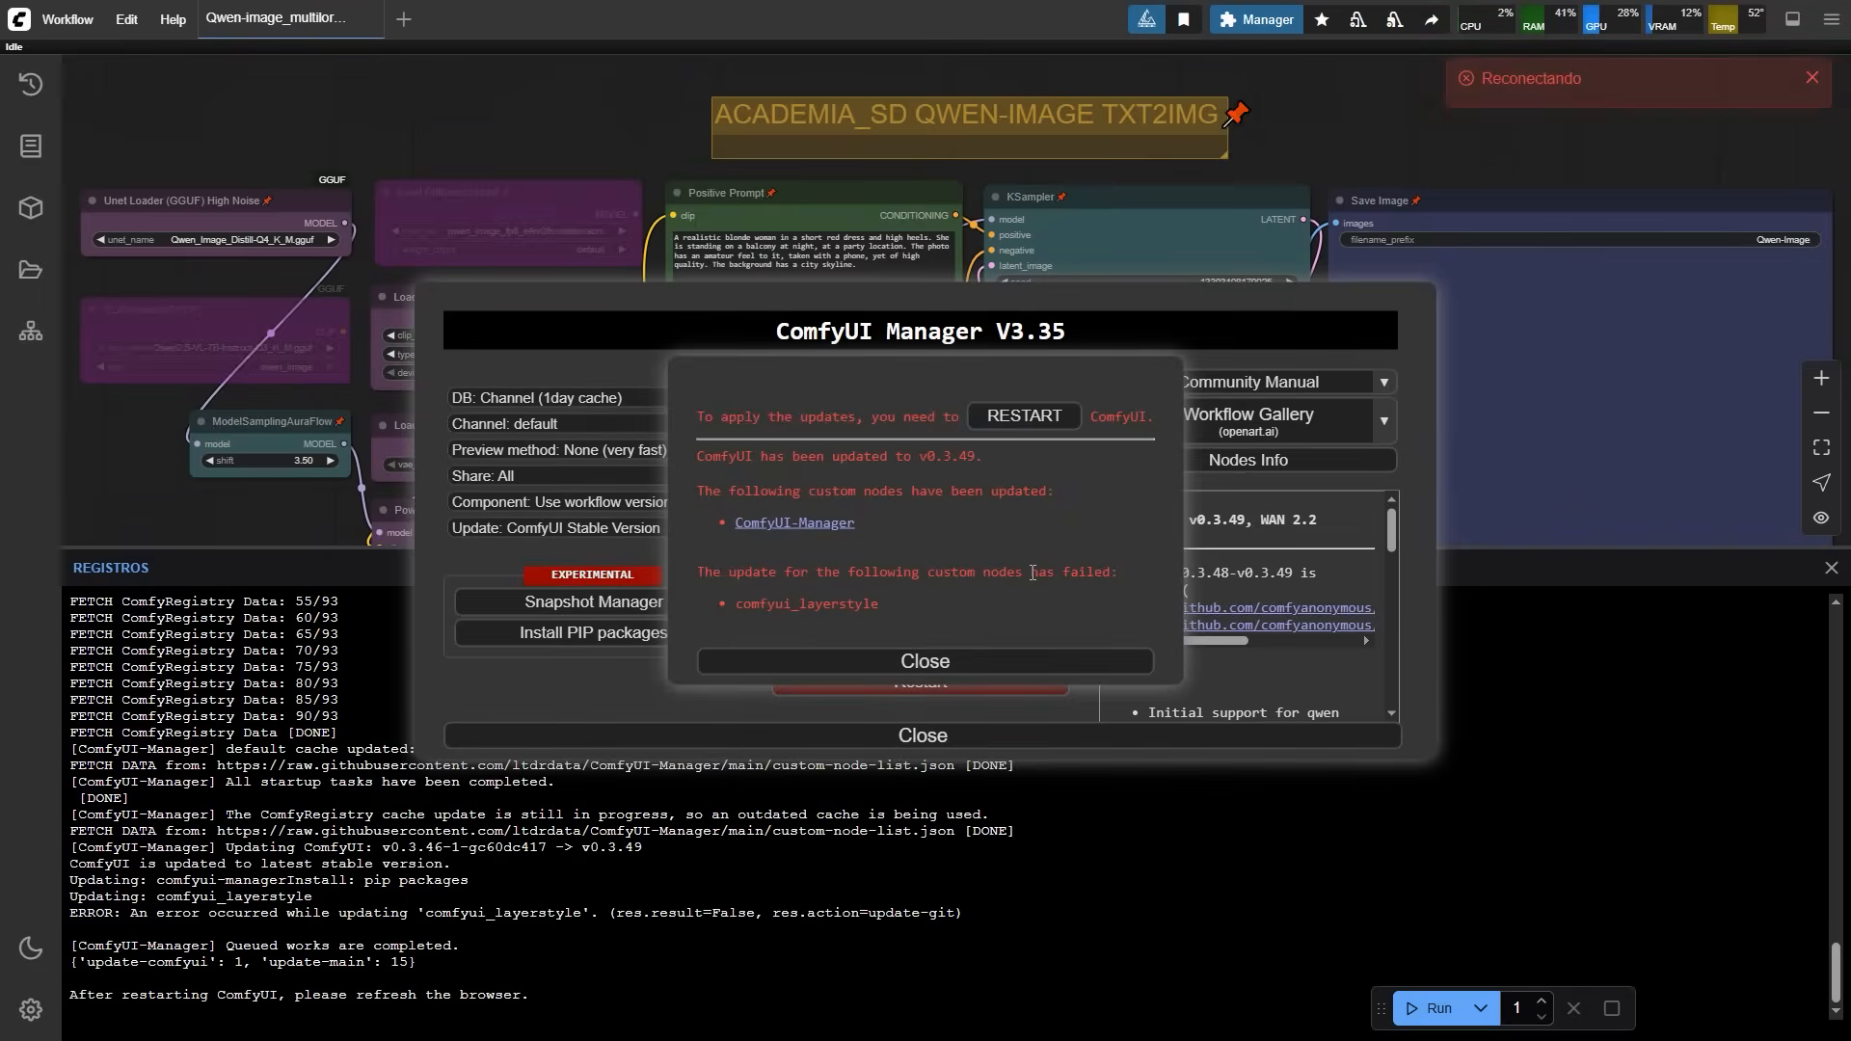
{"action": "left_click", "coordinate": [1277, 576]}
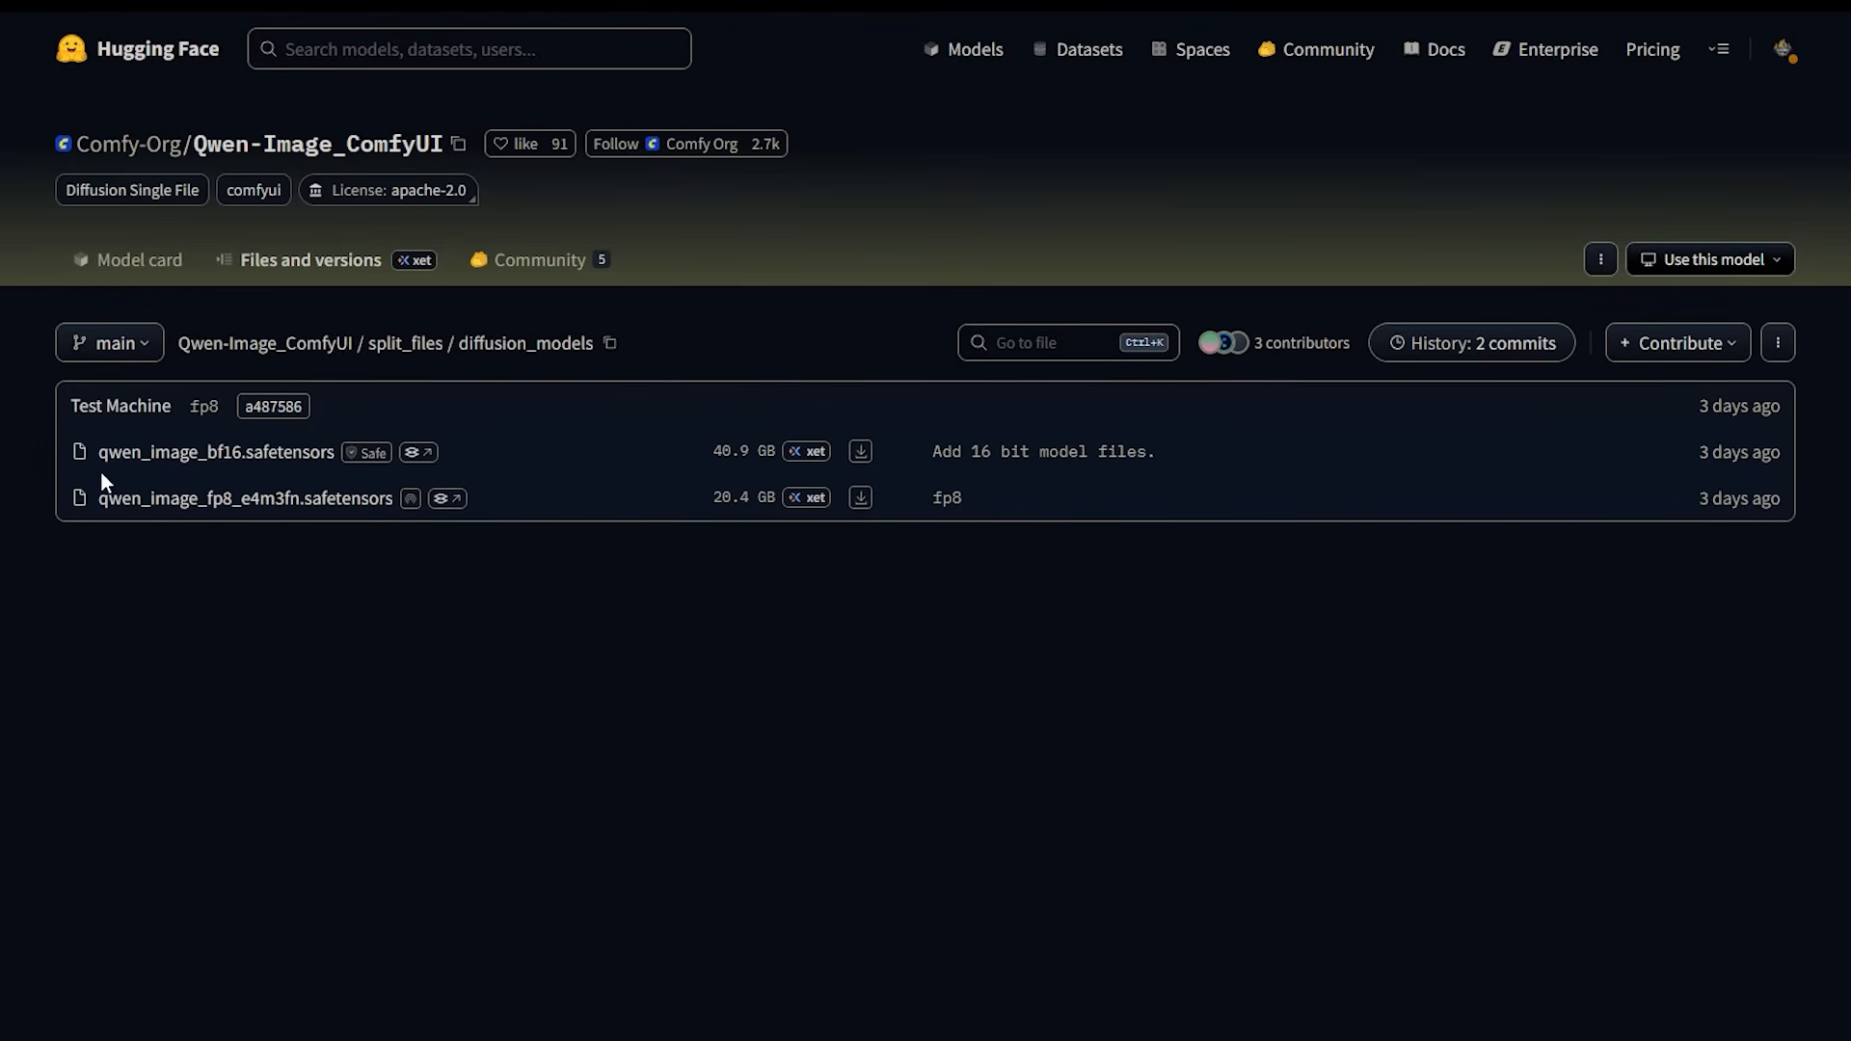
On Hugging Face, examine the bf16 and fp8 Qwen-Image diffusion models and the Qwen-Image-Distill-GGUF and Qwen-Image-GGUF model files.
{"action": "left_click_drag", "start_coordinate": [101, 475], "coordinate": [241, 470]}
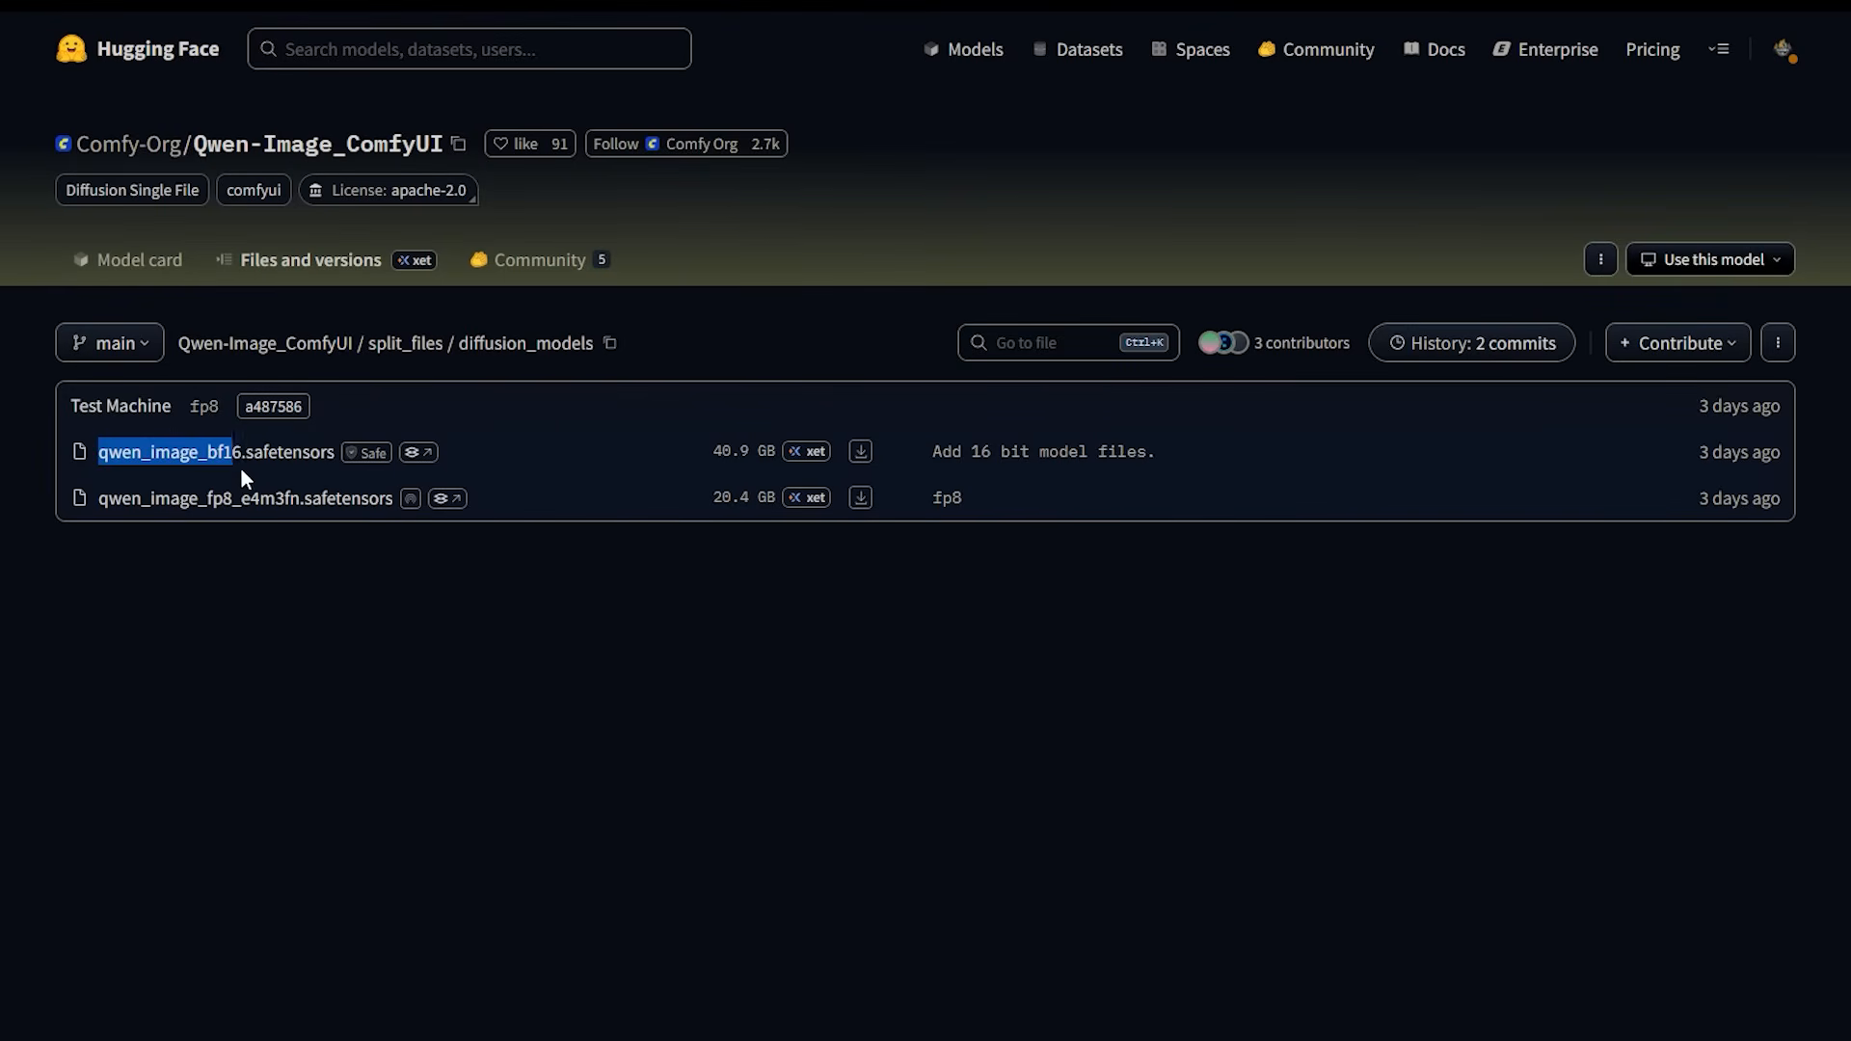
{"action": "left_click", "coordinate": [282, 681]}
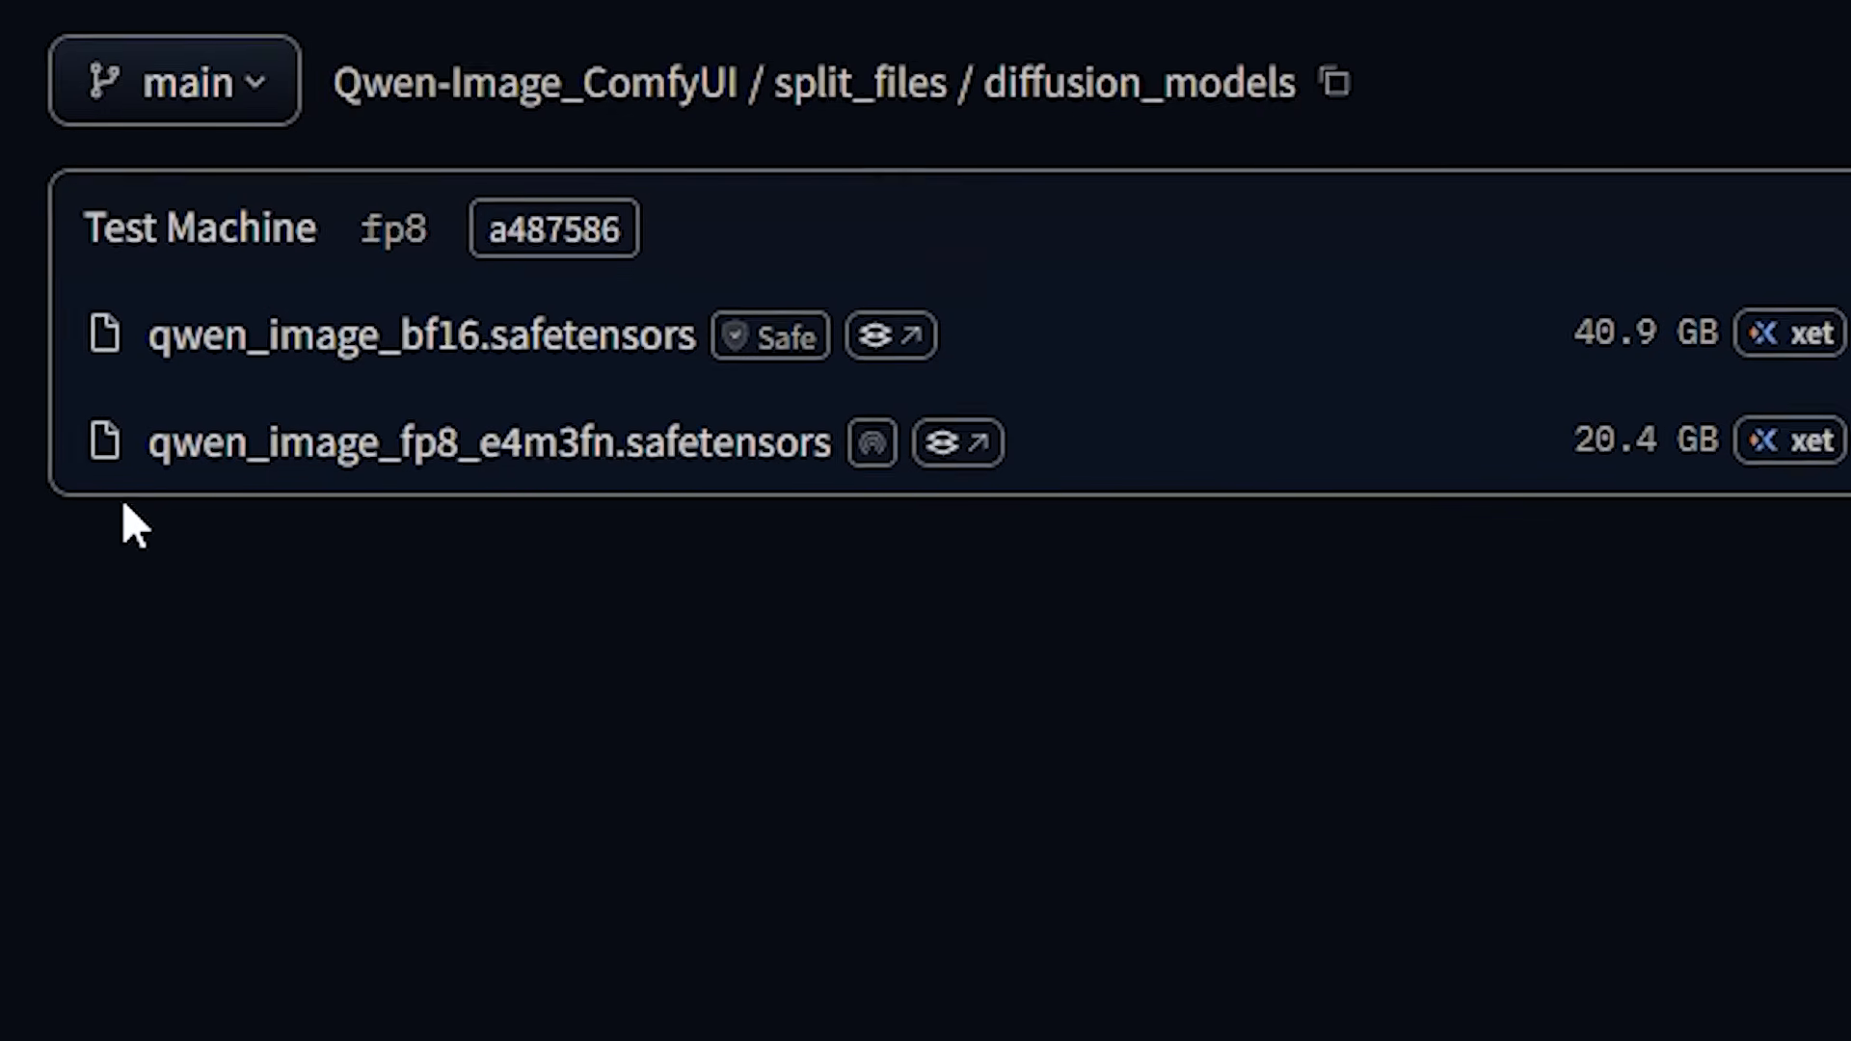
{"action": "left_click_drag", "start_coordinate": [151, 497], "coordinate": [845, 504]}
{"action": "left_click", "coordinate": [1026, 689]}
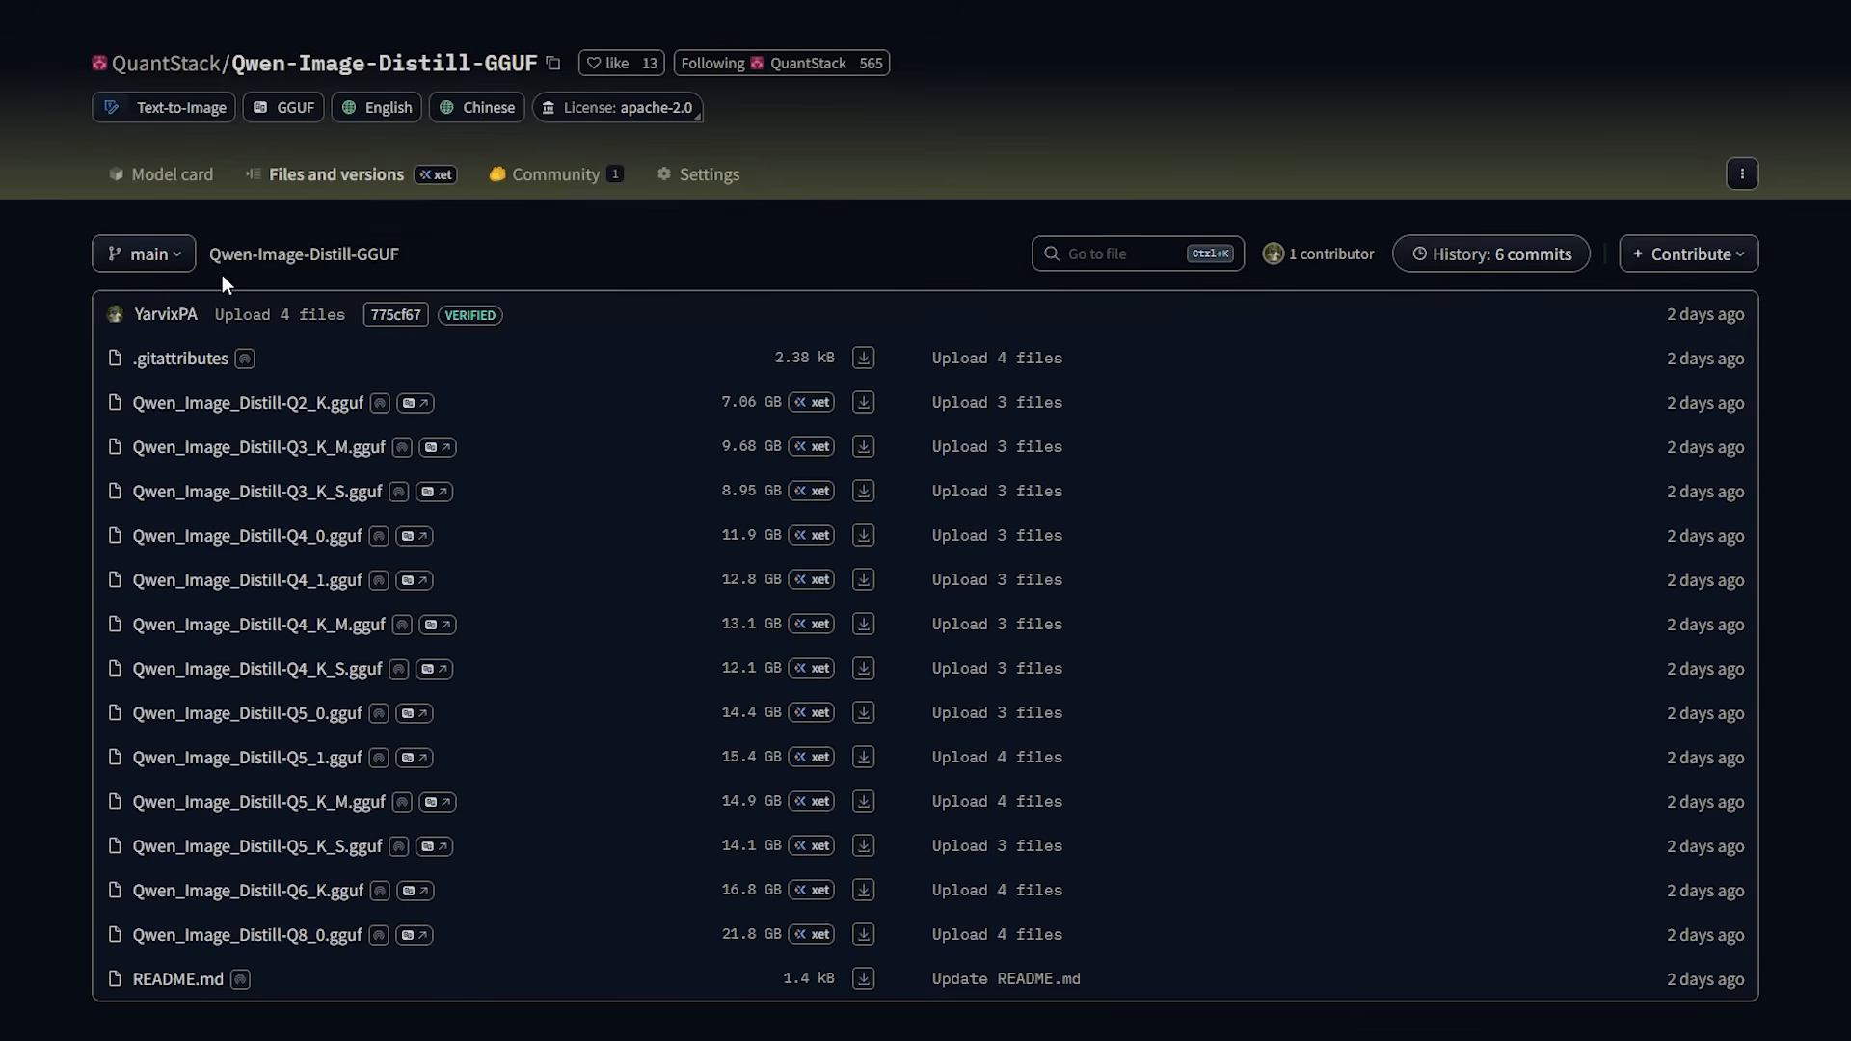
{"action": "left_click", "coordinate": [558, 239]}
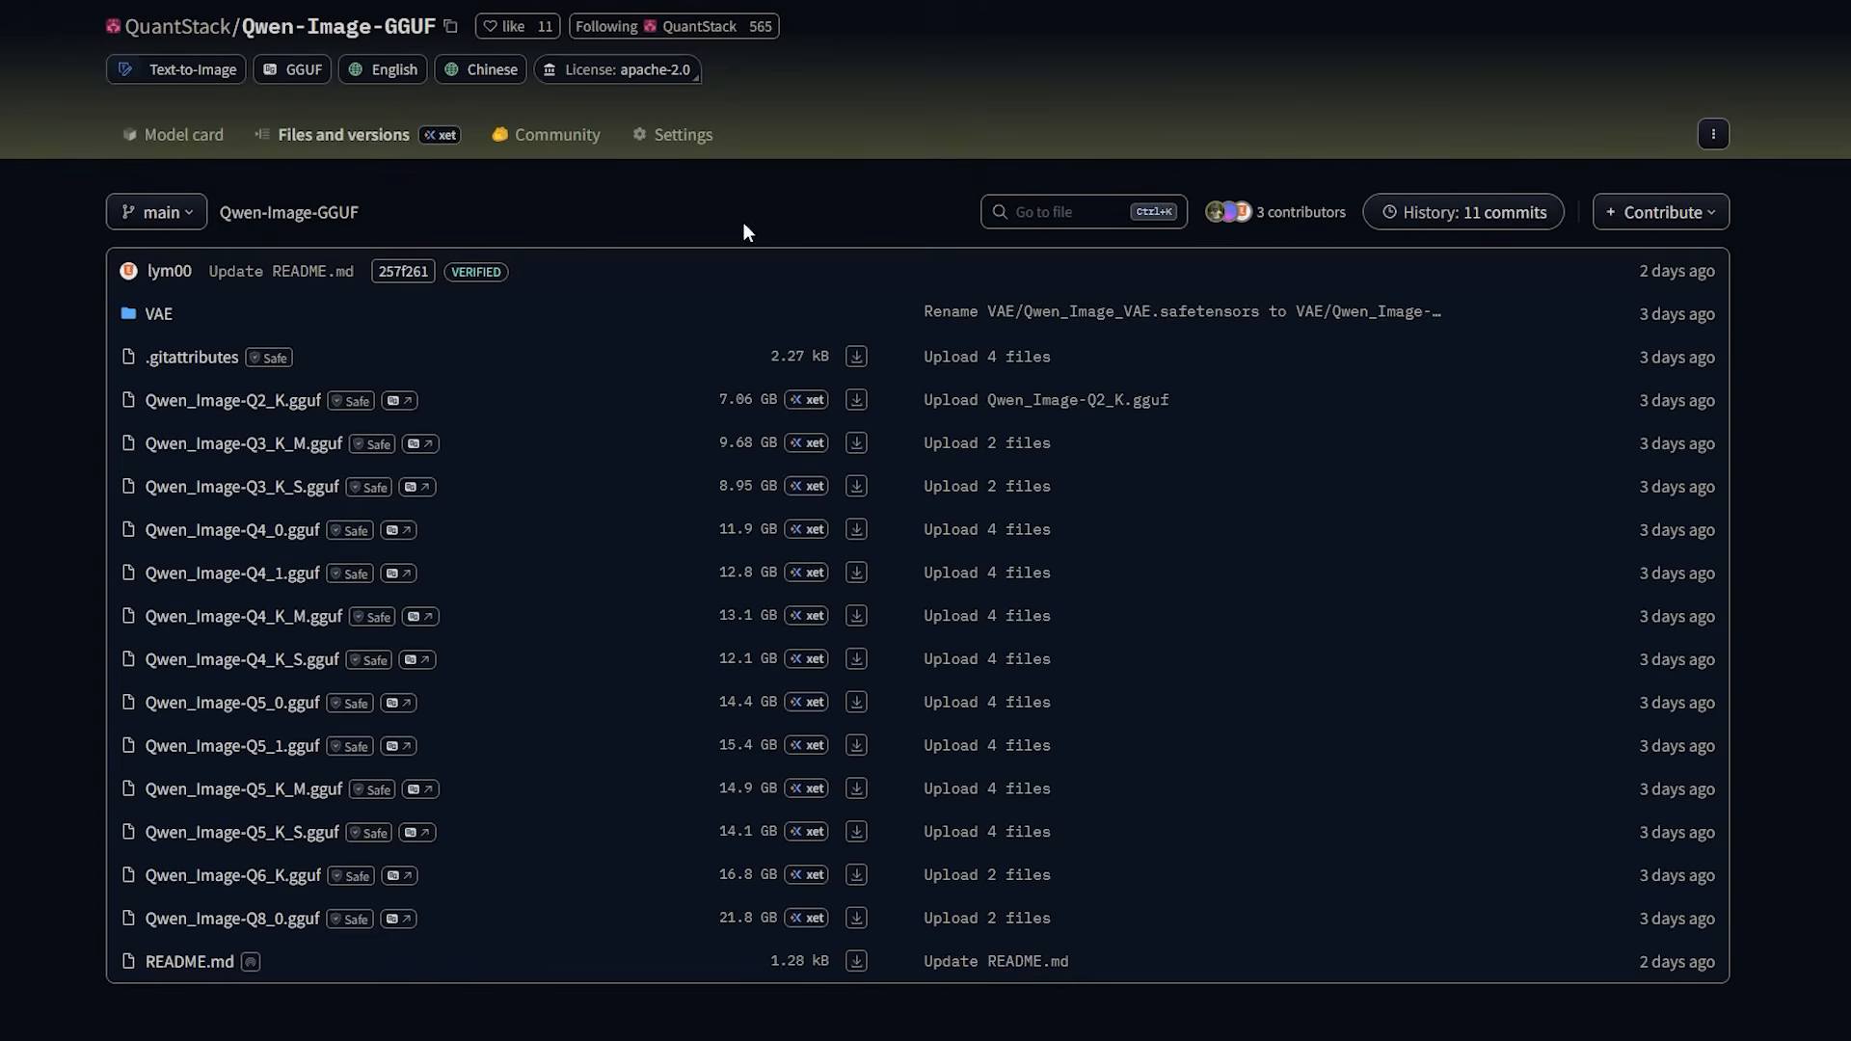
{"action": "left_click_drag", "start_coordinate": [228, 230], "coordinate": [379, 230]}
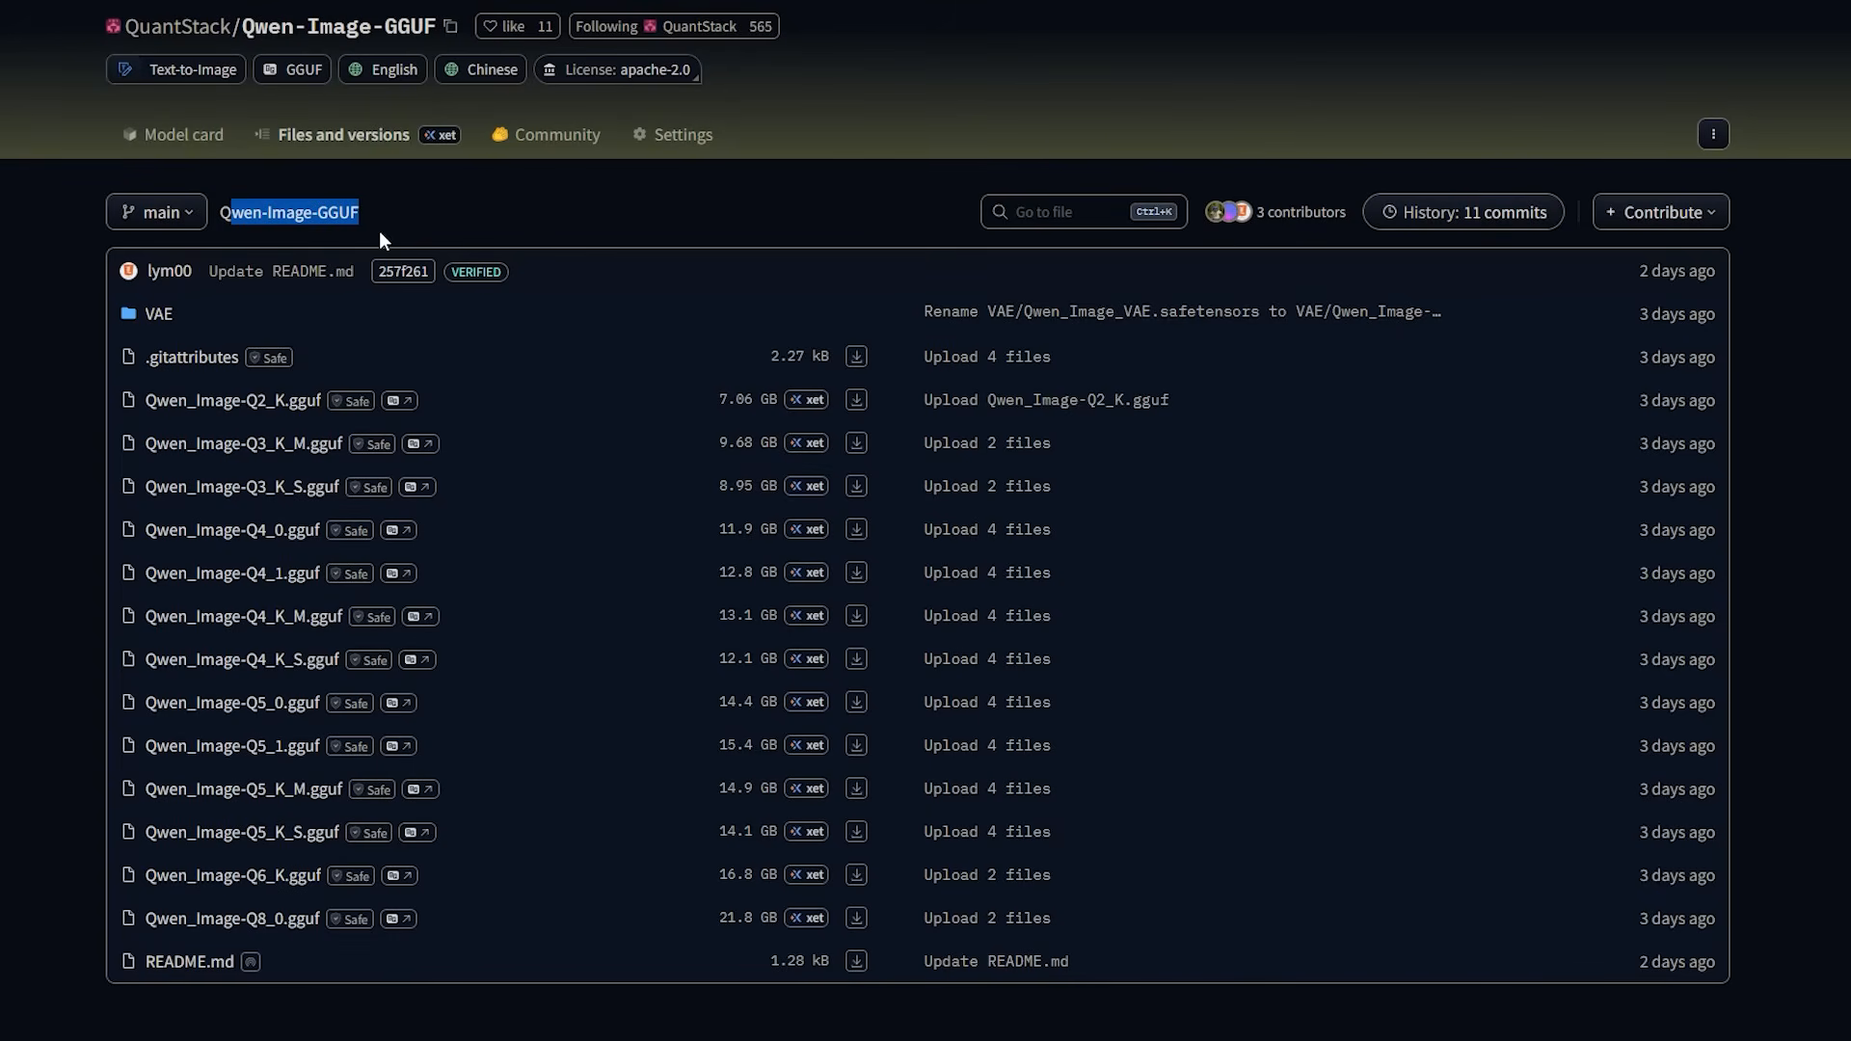
{"action": "left_click", "coordinate": [259, 244]}
{"action": "left_click", "coordinate": [455, 217]}
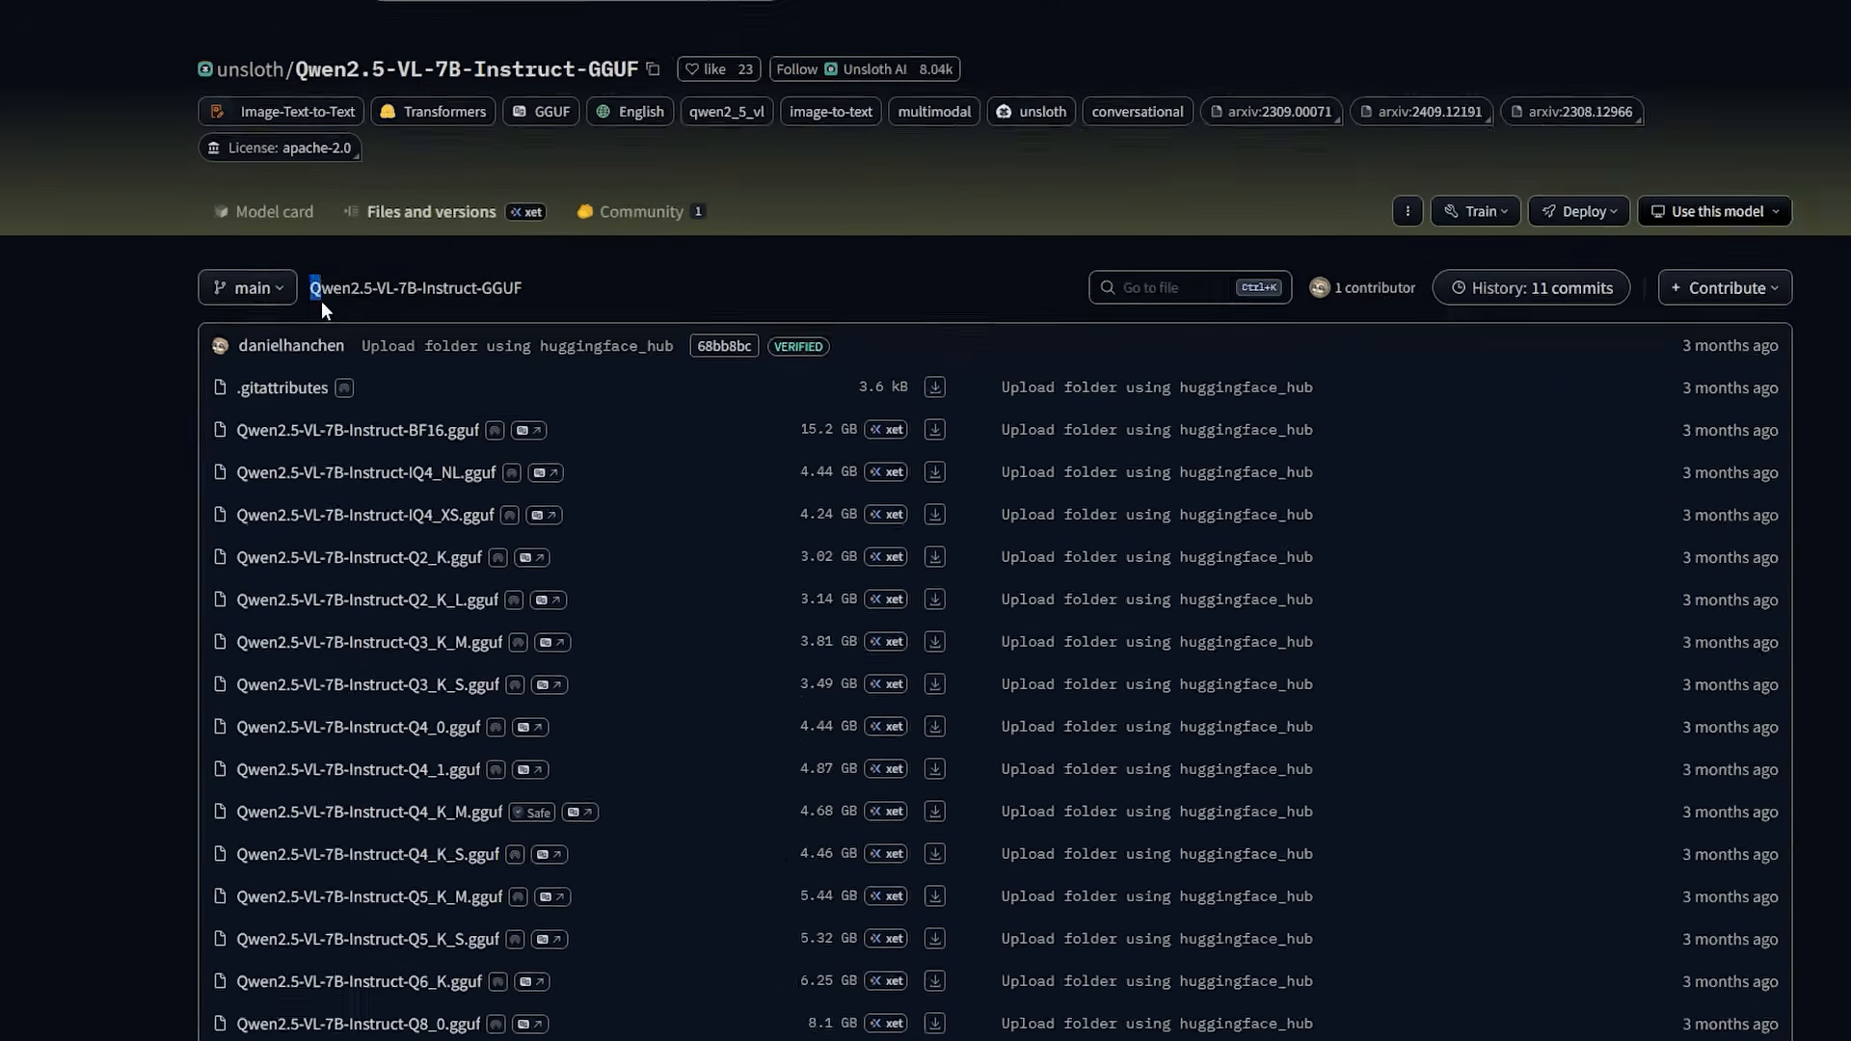
Examine the Qwen2.5-VL-7B-Instruct-GGUF text encoder files and the Qwen_Image-VAE.safetensors file.
{"action": "left_click_drag", "start_coordinate": [321, 301], "coordinate": [526, 289]}
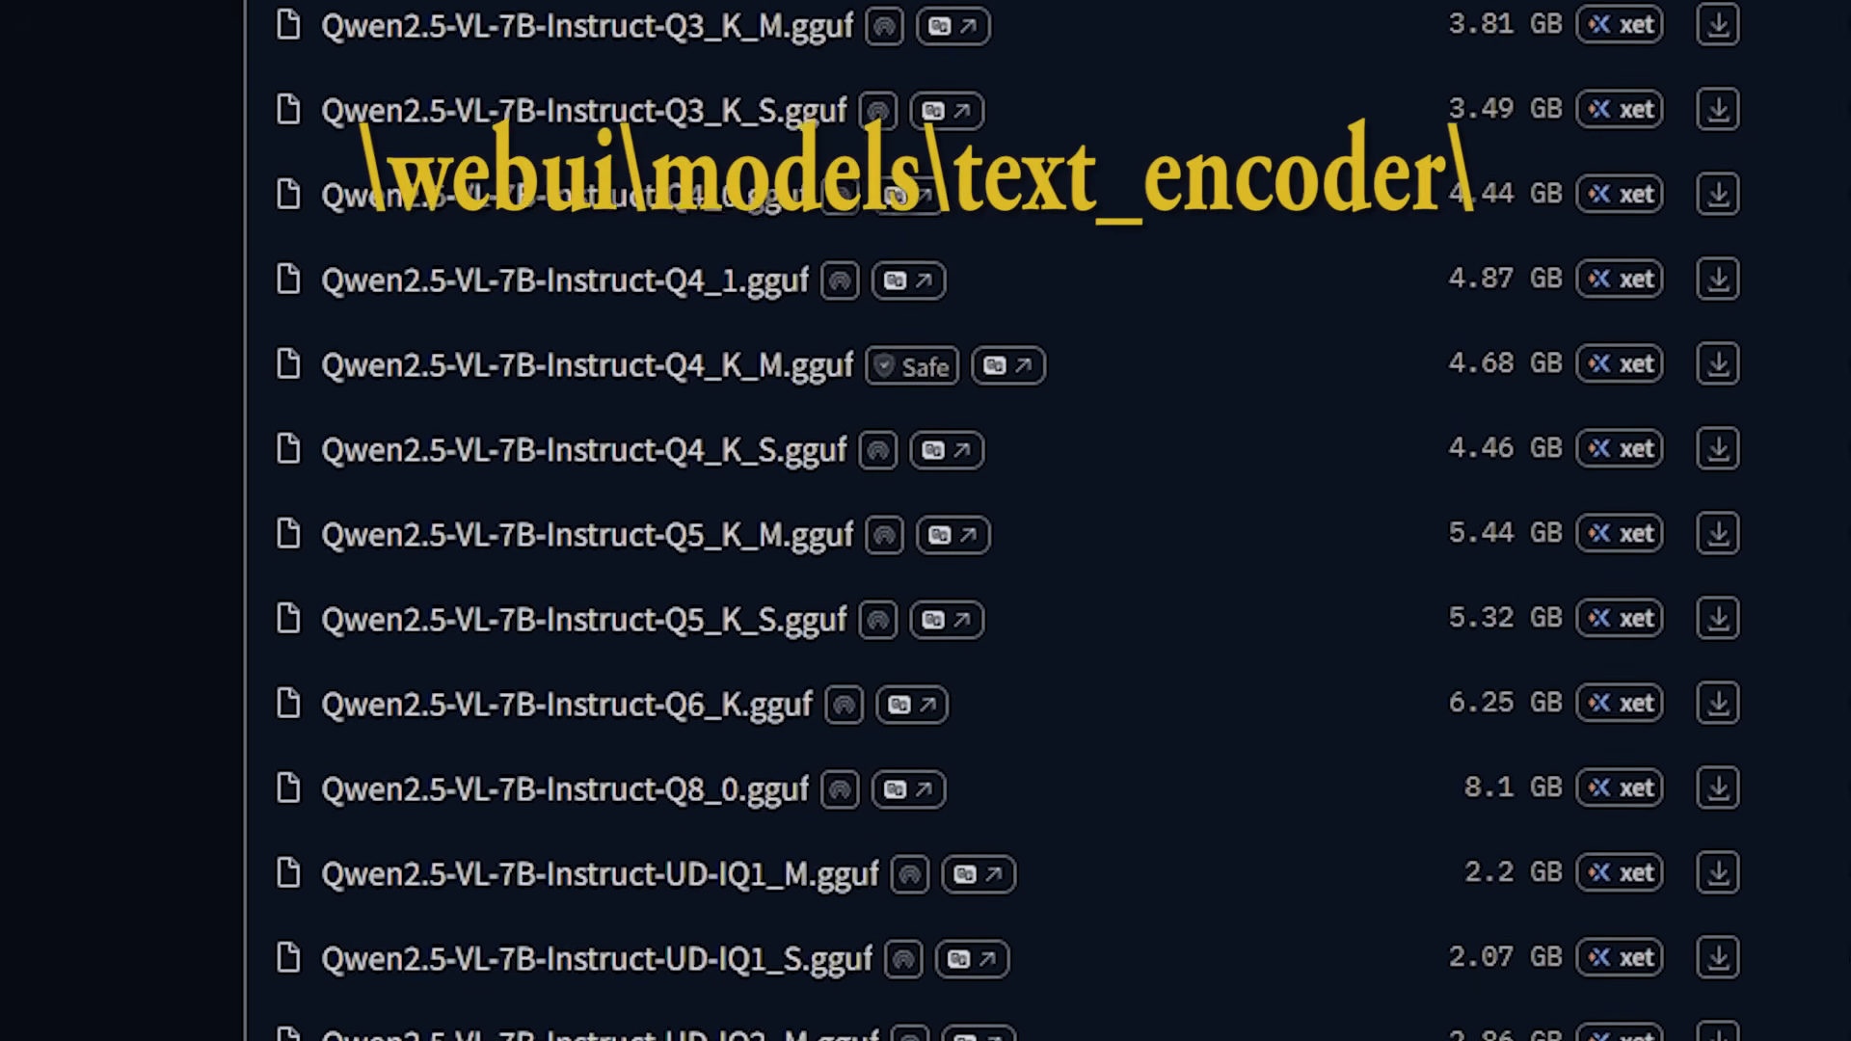
{"action": "left_click_drag", "start_coordinate": [195, 336], "coordinate": [656, 422]}
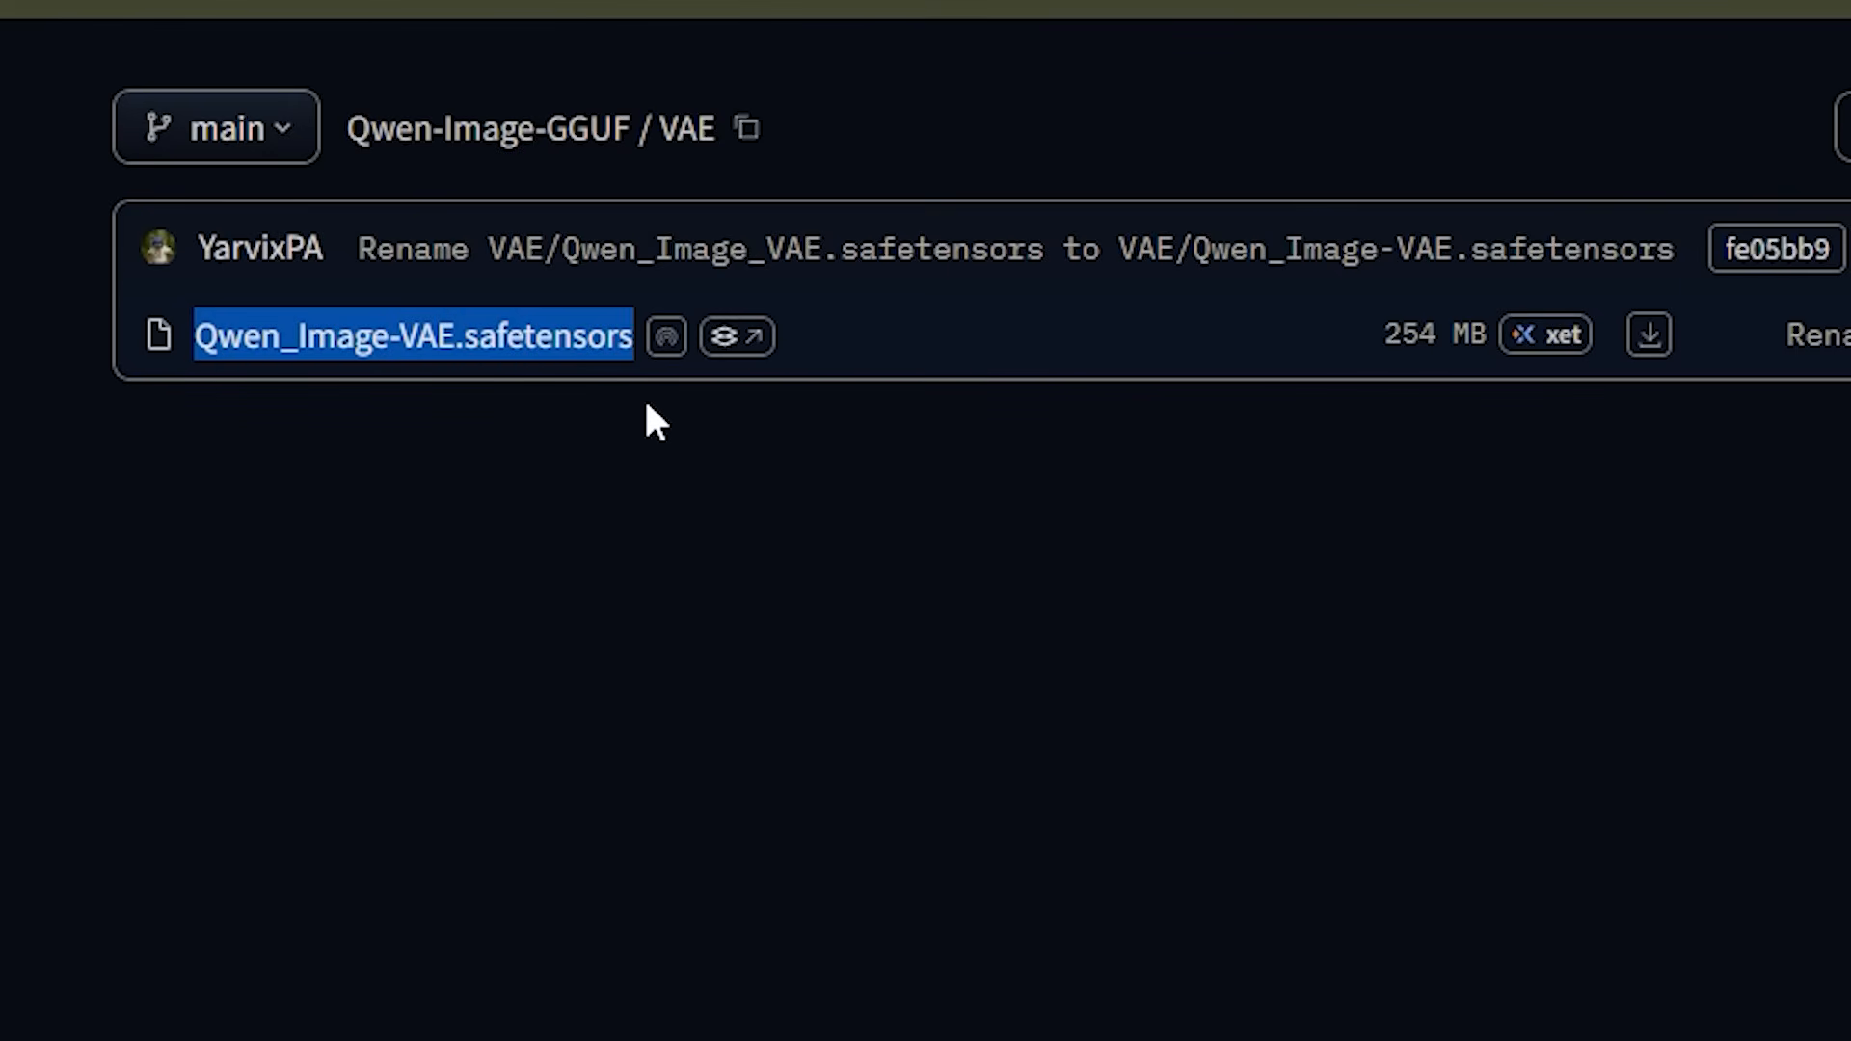
{"action": "left_click", "coordinate": [585, 574]}
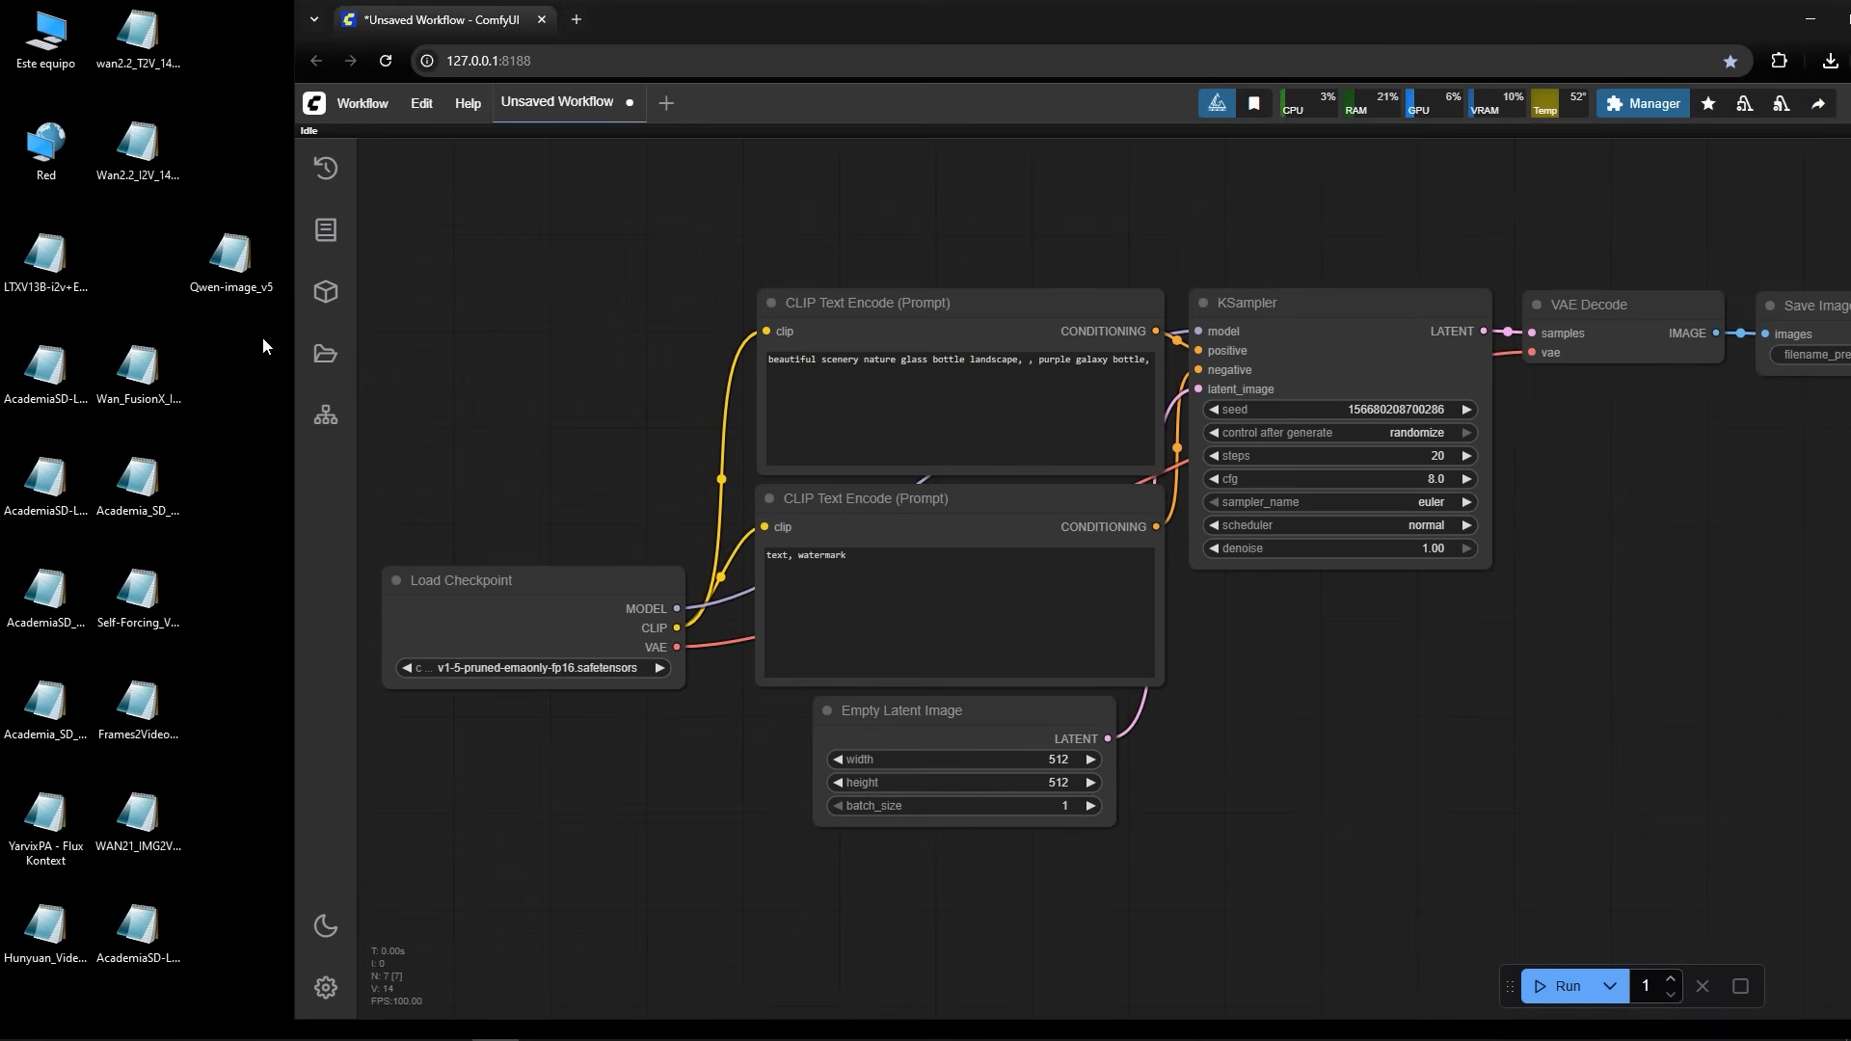
Load the Qwen-image_v5 workflow file from the desktop into the ComfyUI canvas.
{"action": "left_click_drag", "start_coordinate": [231, 255], "coordinate": [526, 314]}
{"action": "left_click", "coordinate": [1169, 367]}
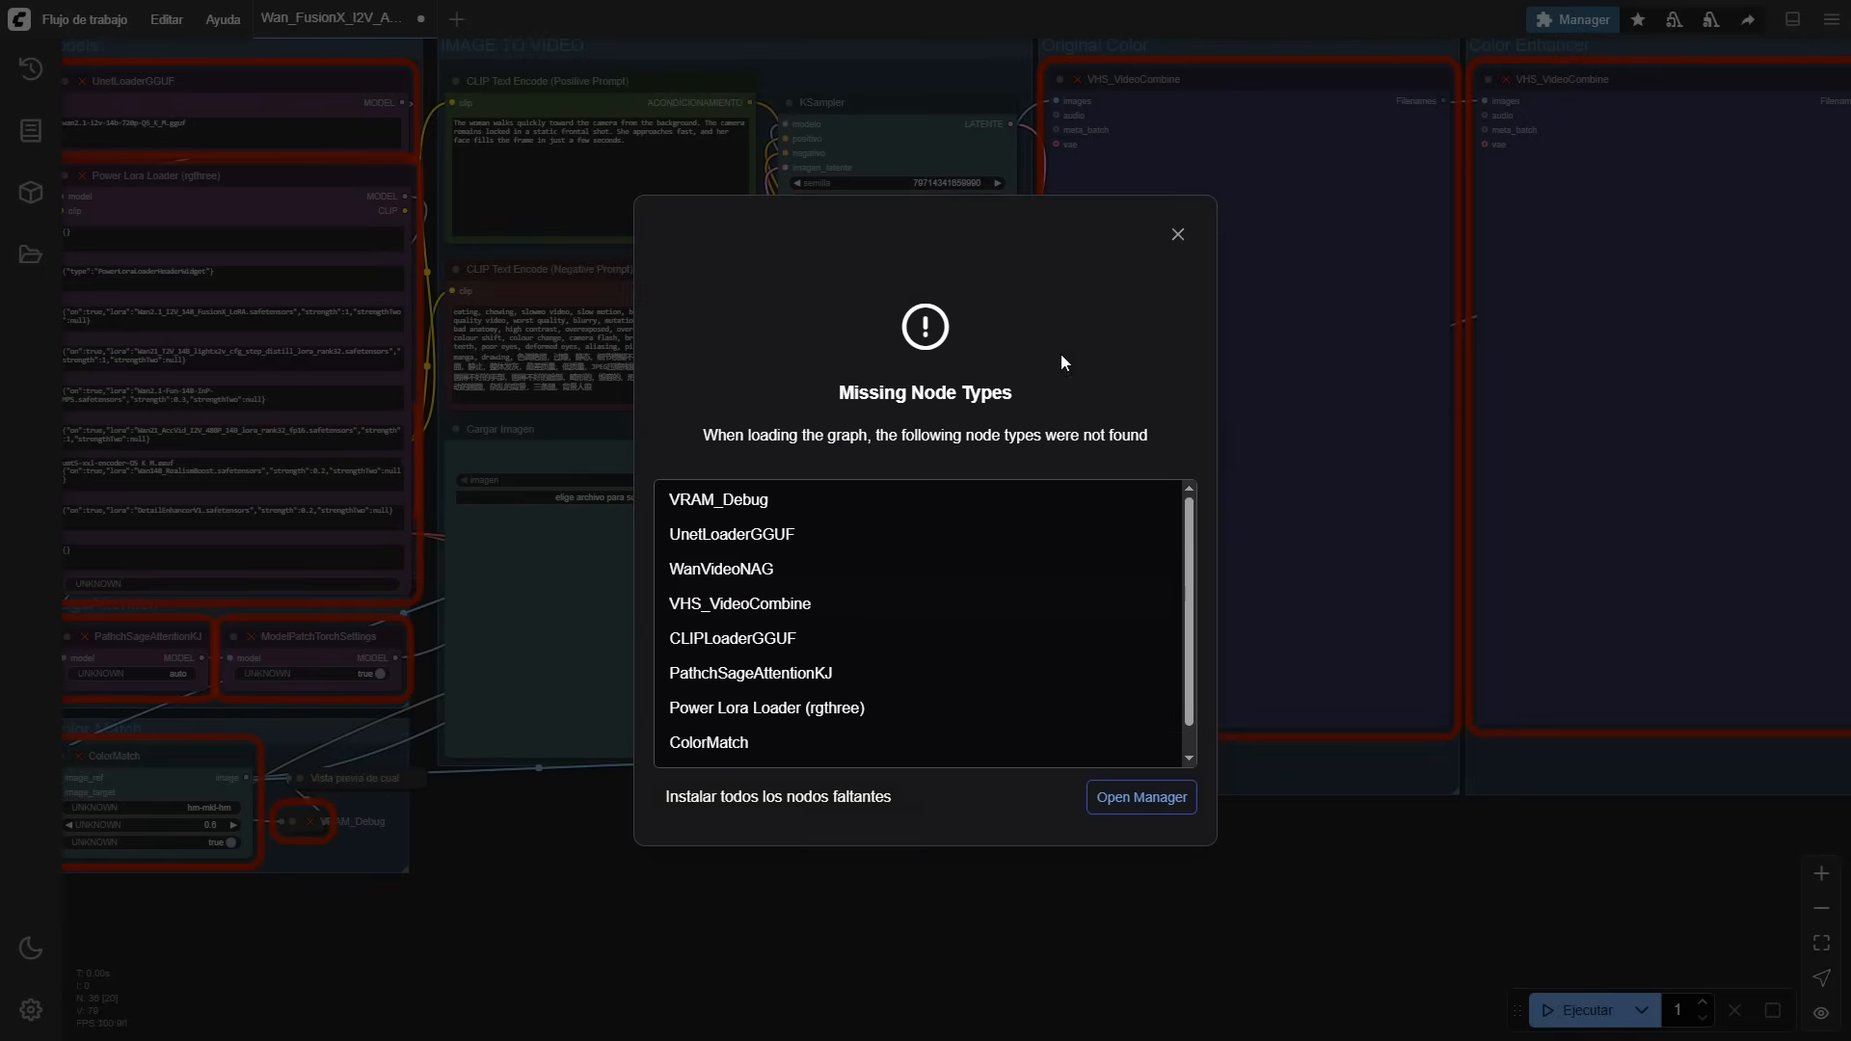
Install the missing ComfyUI-GGUF, rgthree, KJNodes and VideoHelperSuite custom nodes, restart ComfyUI and refresh the browser.
{"action": "left_click", "coordinate": [1177, 234]}
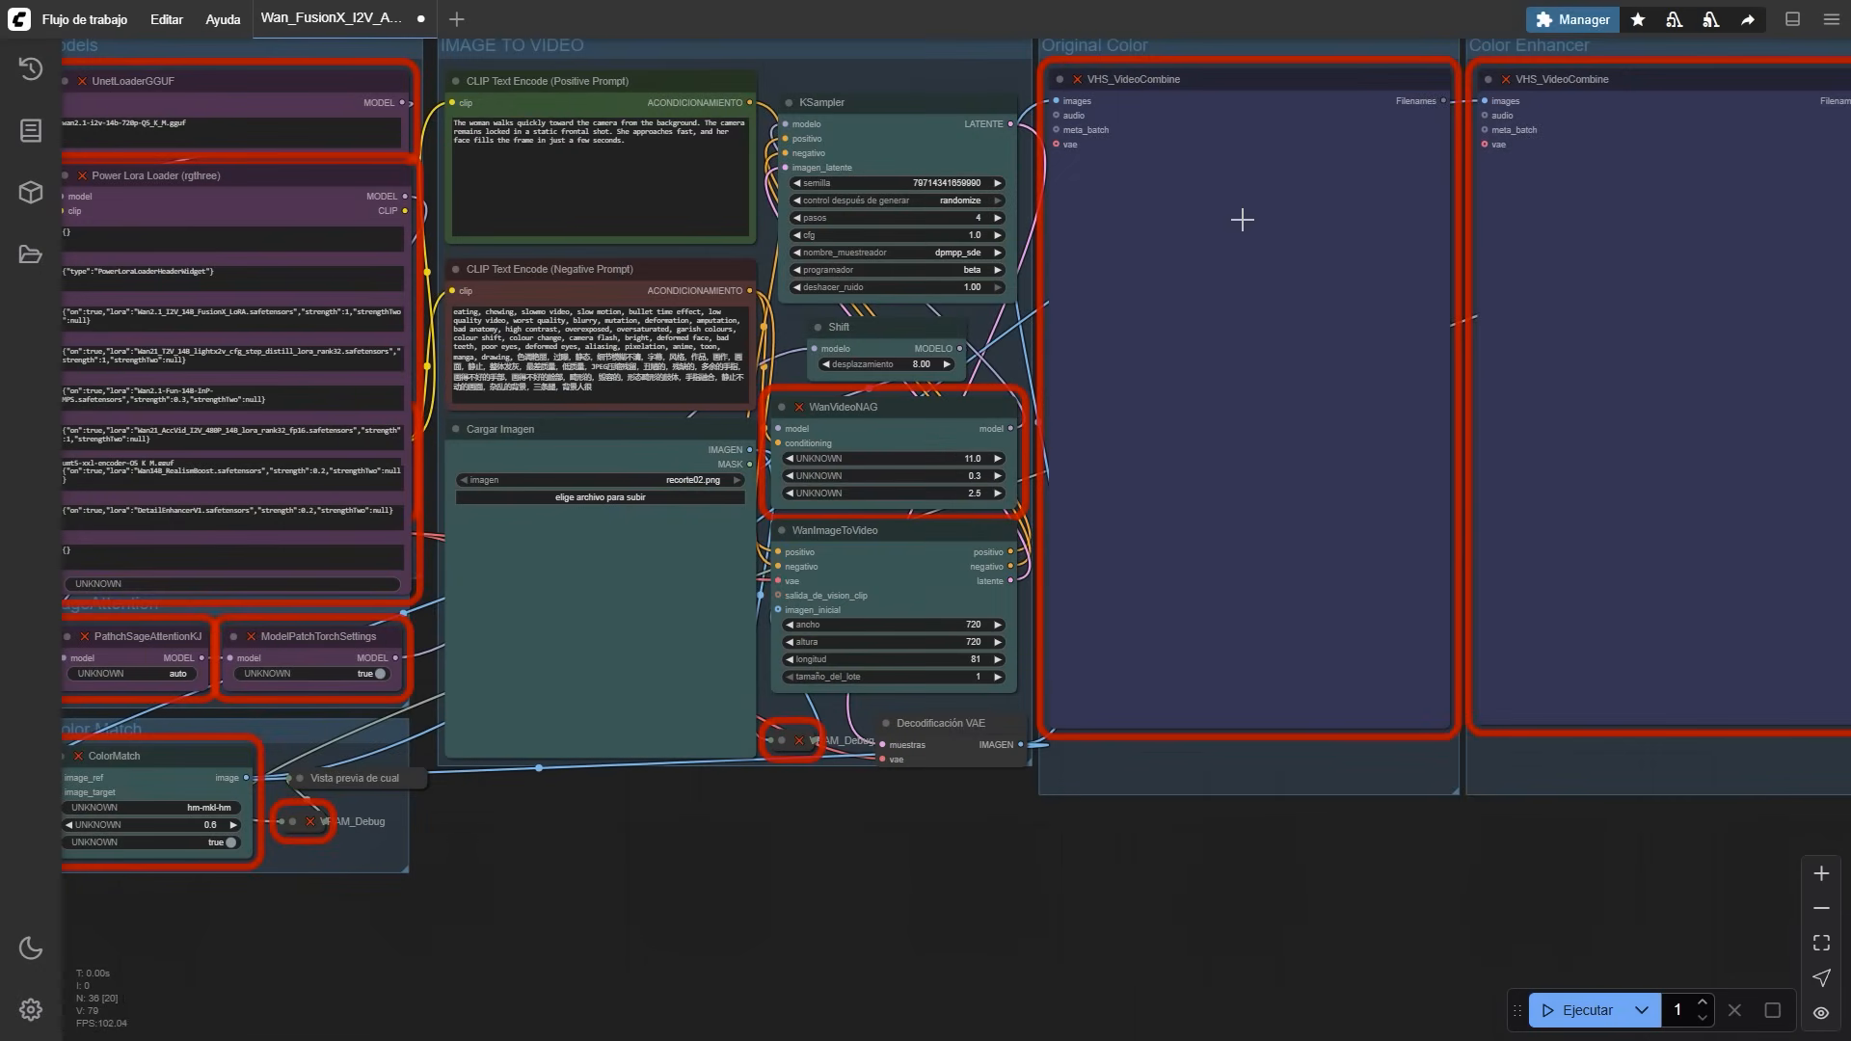
{"action": "left_click", "coordinate": [1580, 21]}
{"action": "left_click", "coordinate": [977, 407]}
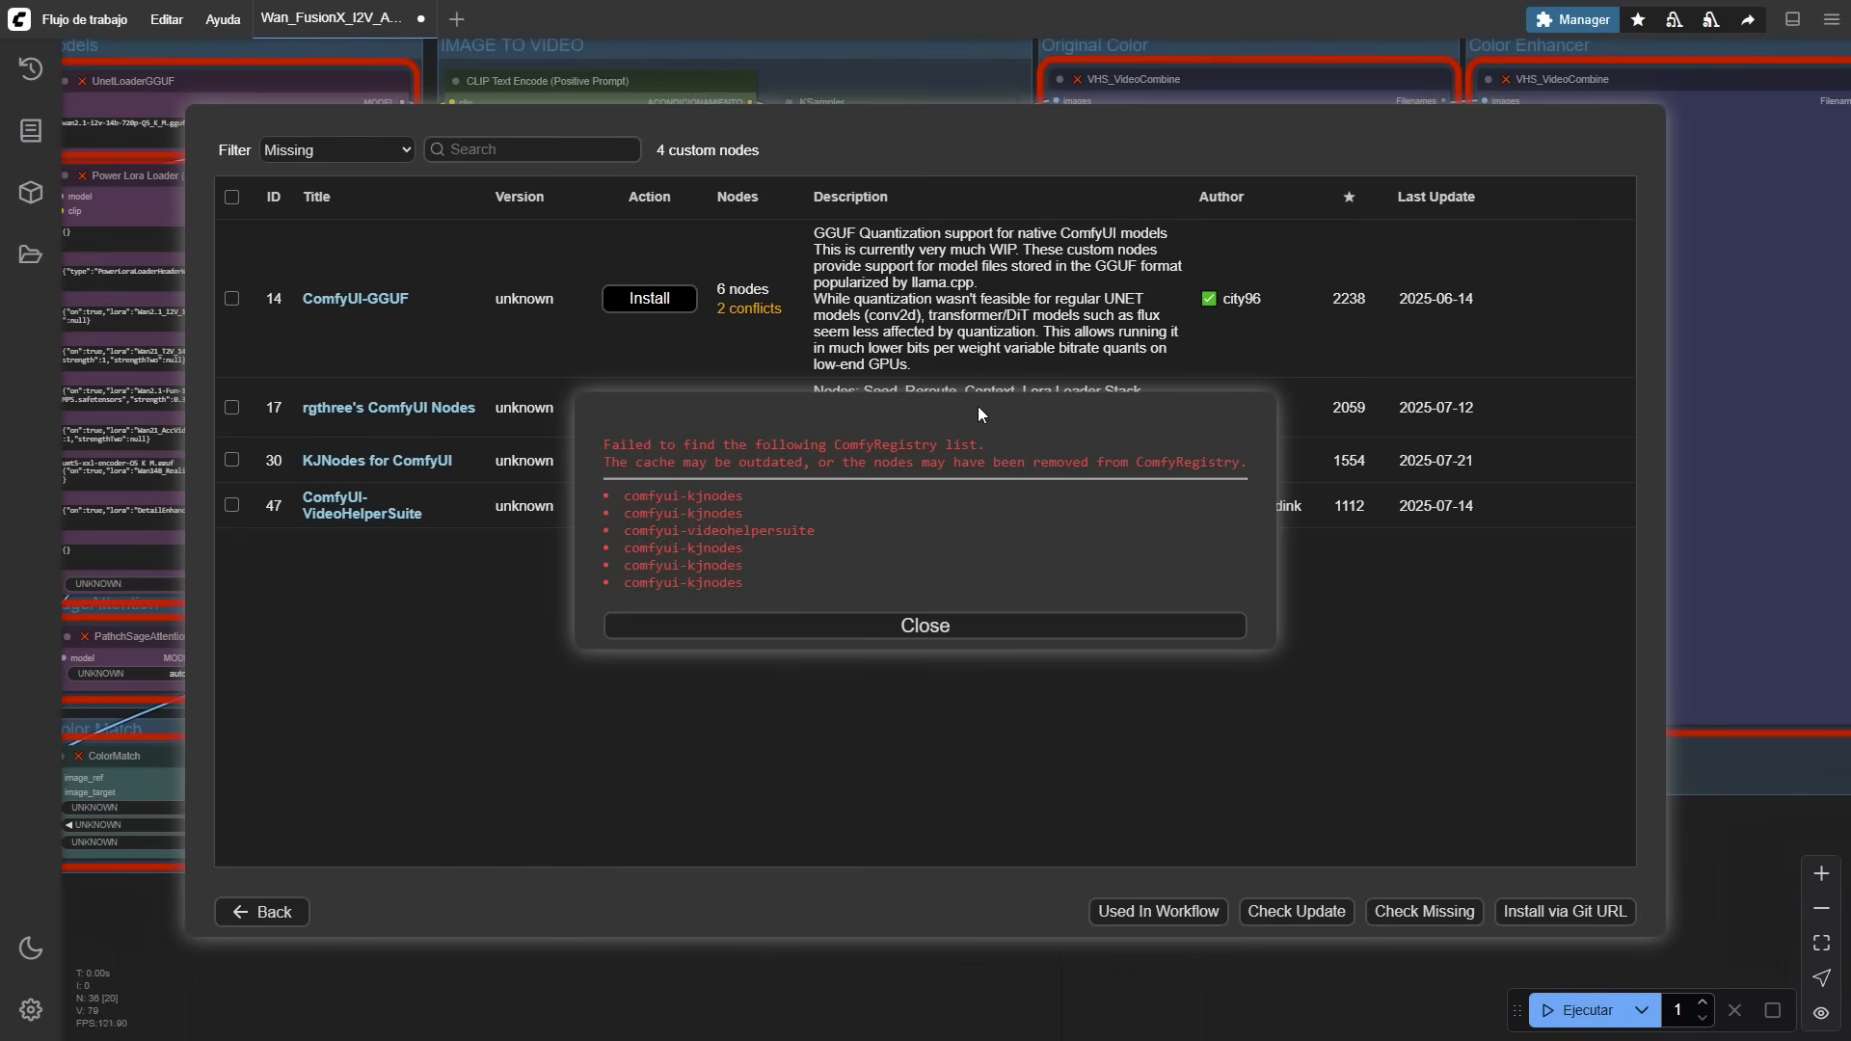
{"action": "left_click", "coordinate": [924, 633]}
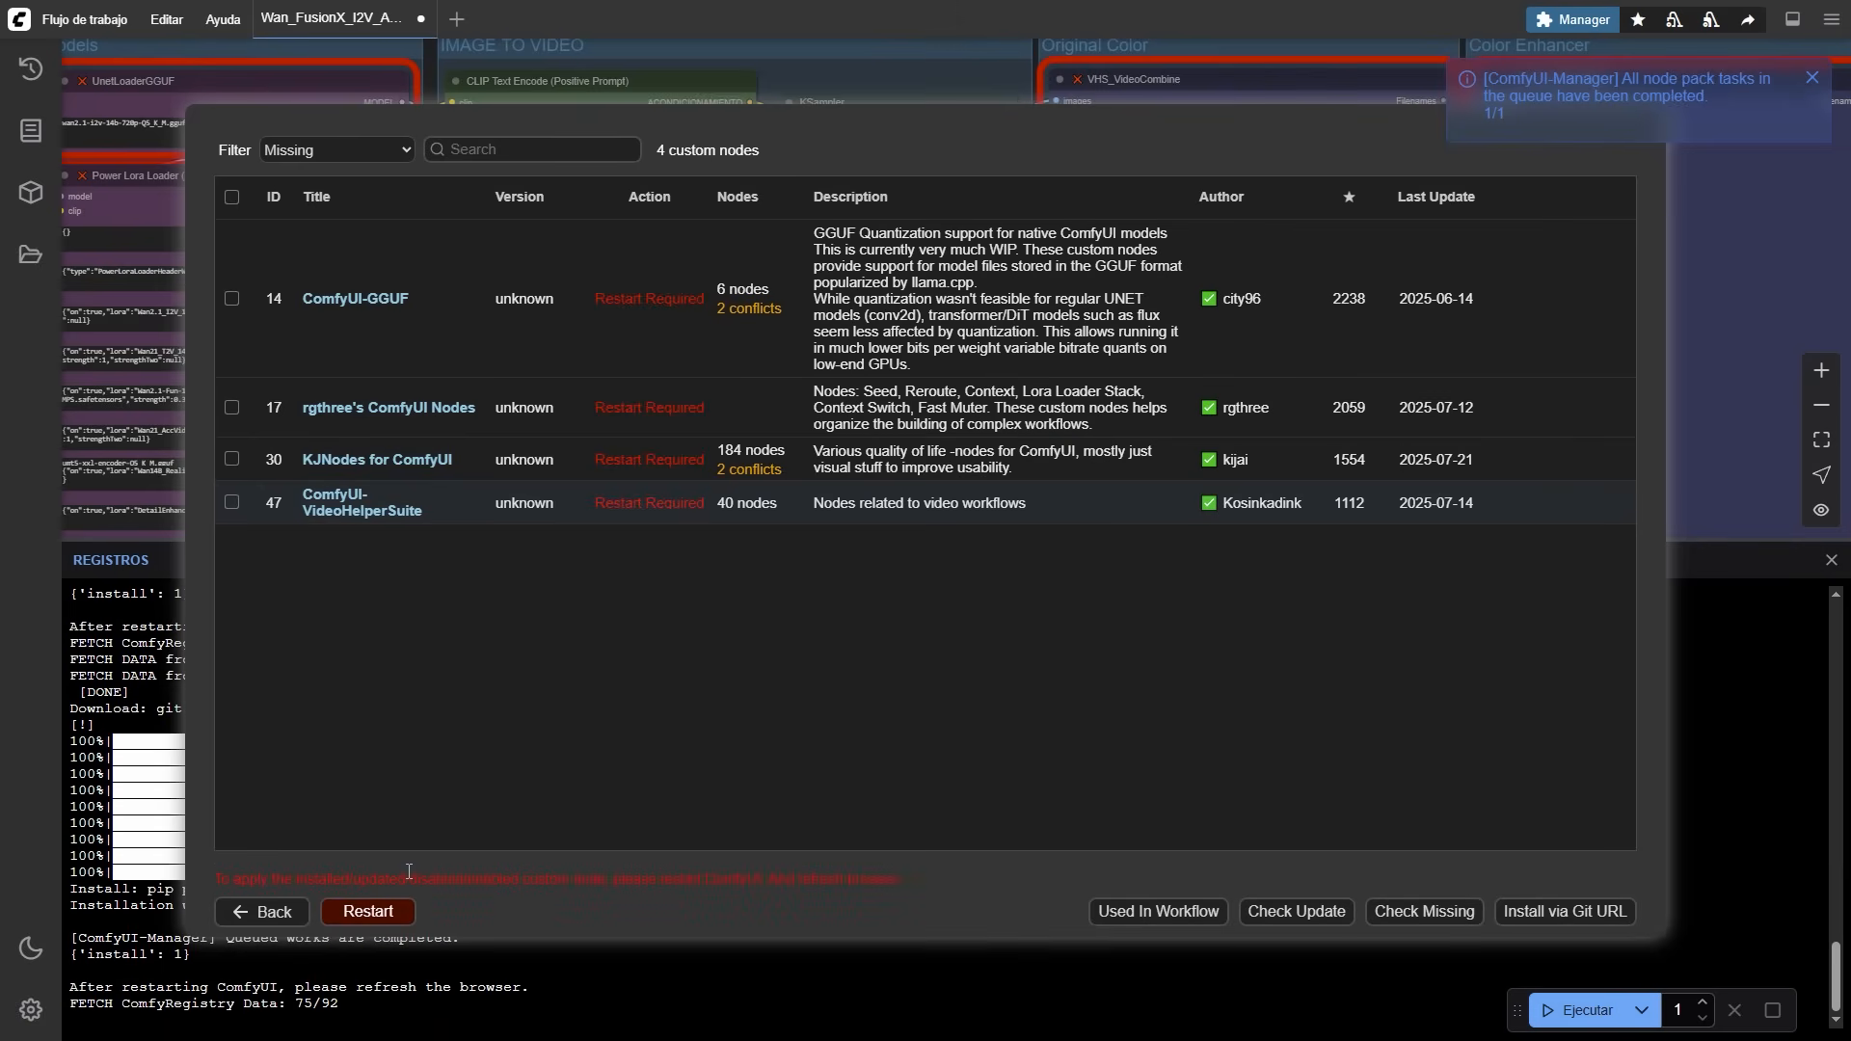
{"action": "left_click", "coordinate": [368, 912]}
{"action": "left_click", "coordinate": [1024, 575]}
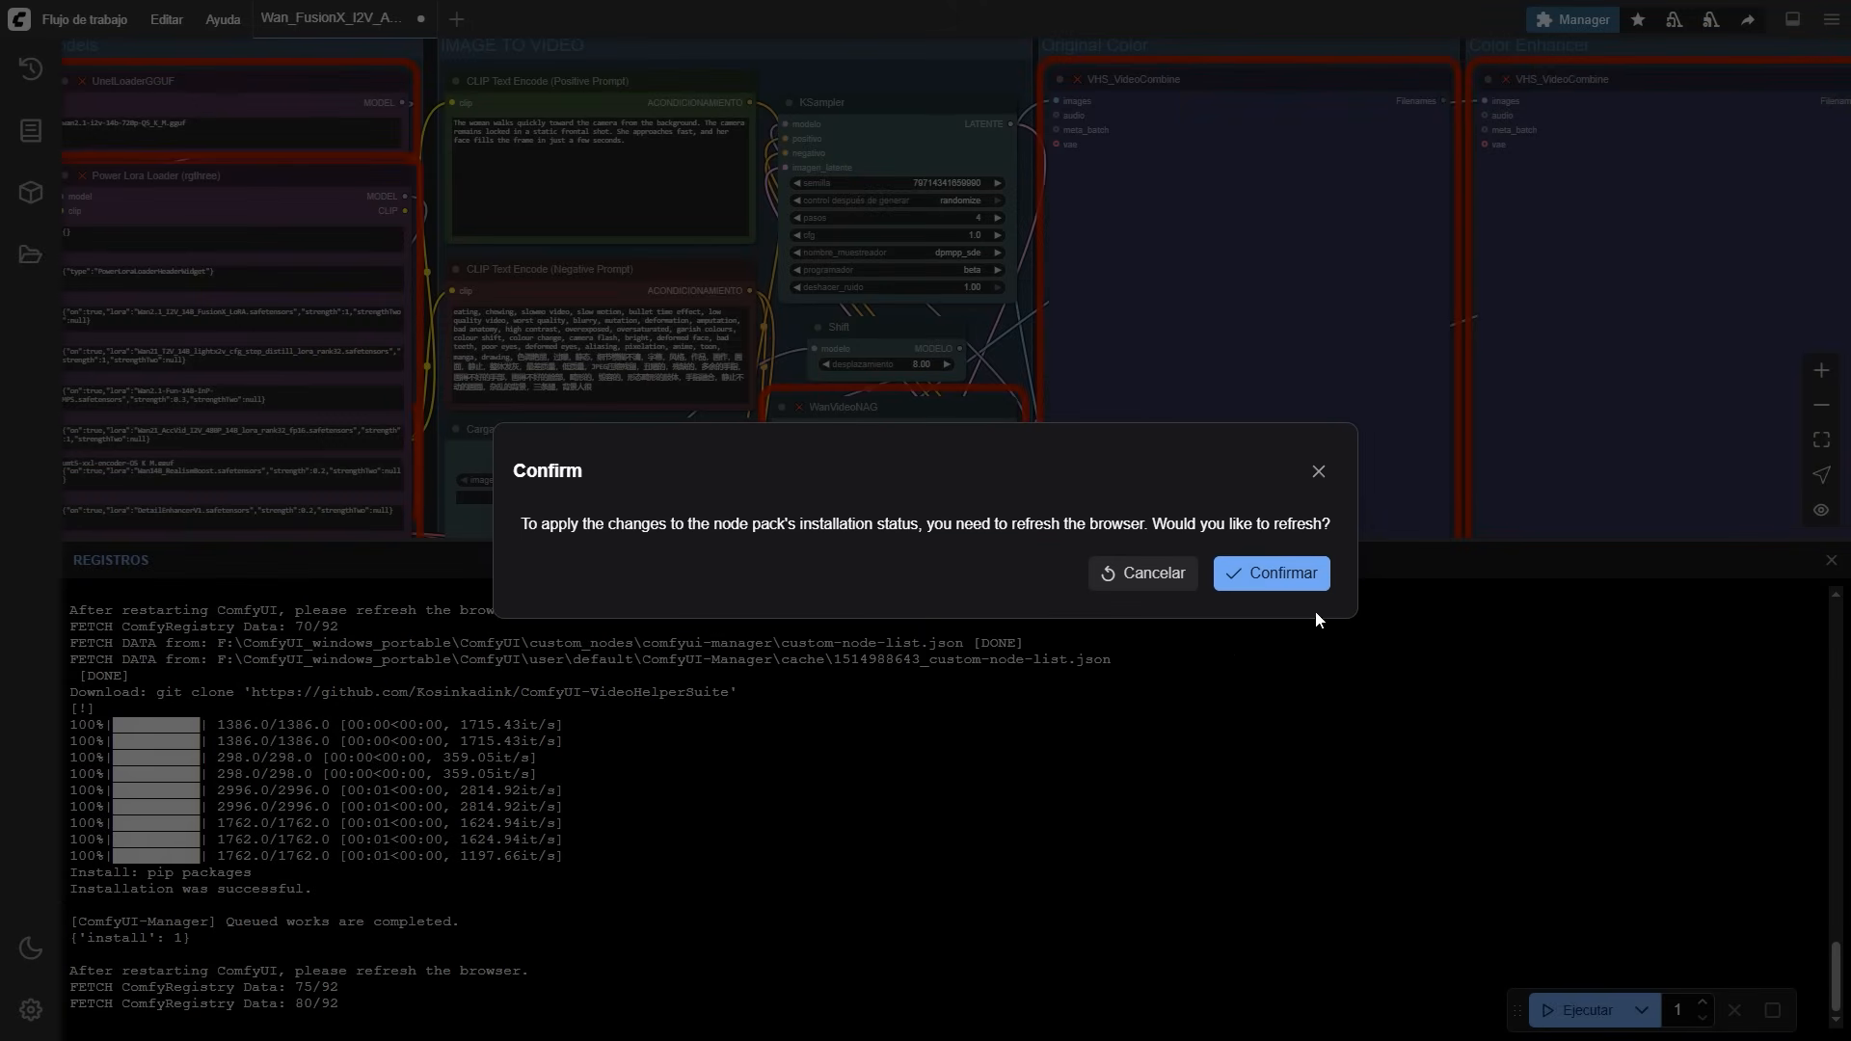
{"action": "left_click", "coordinate": [1272, 573]}
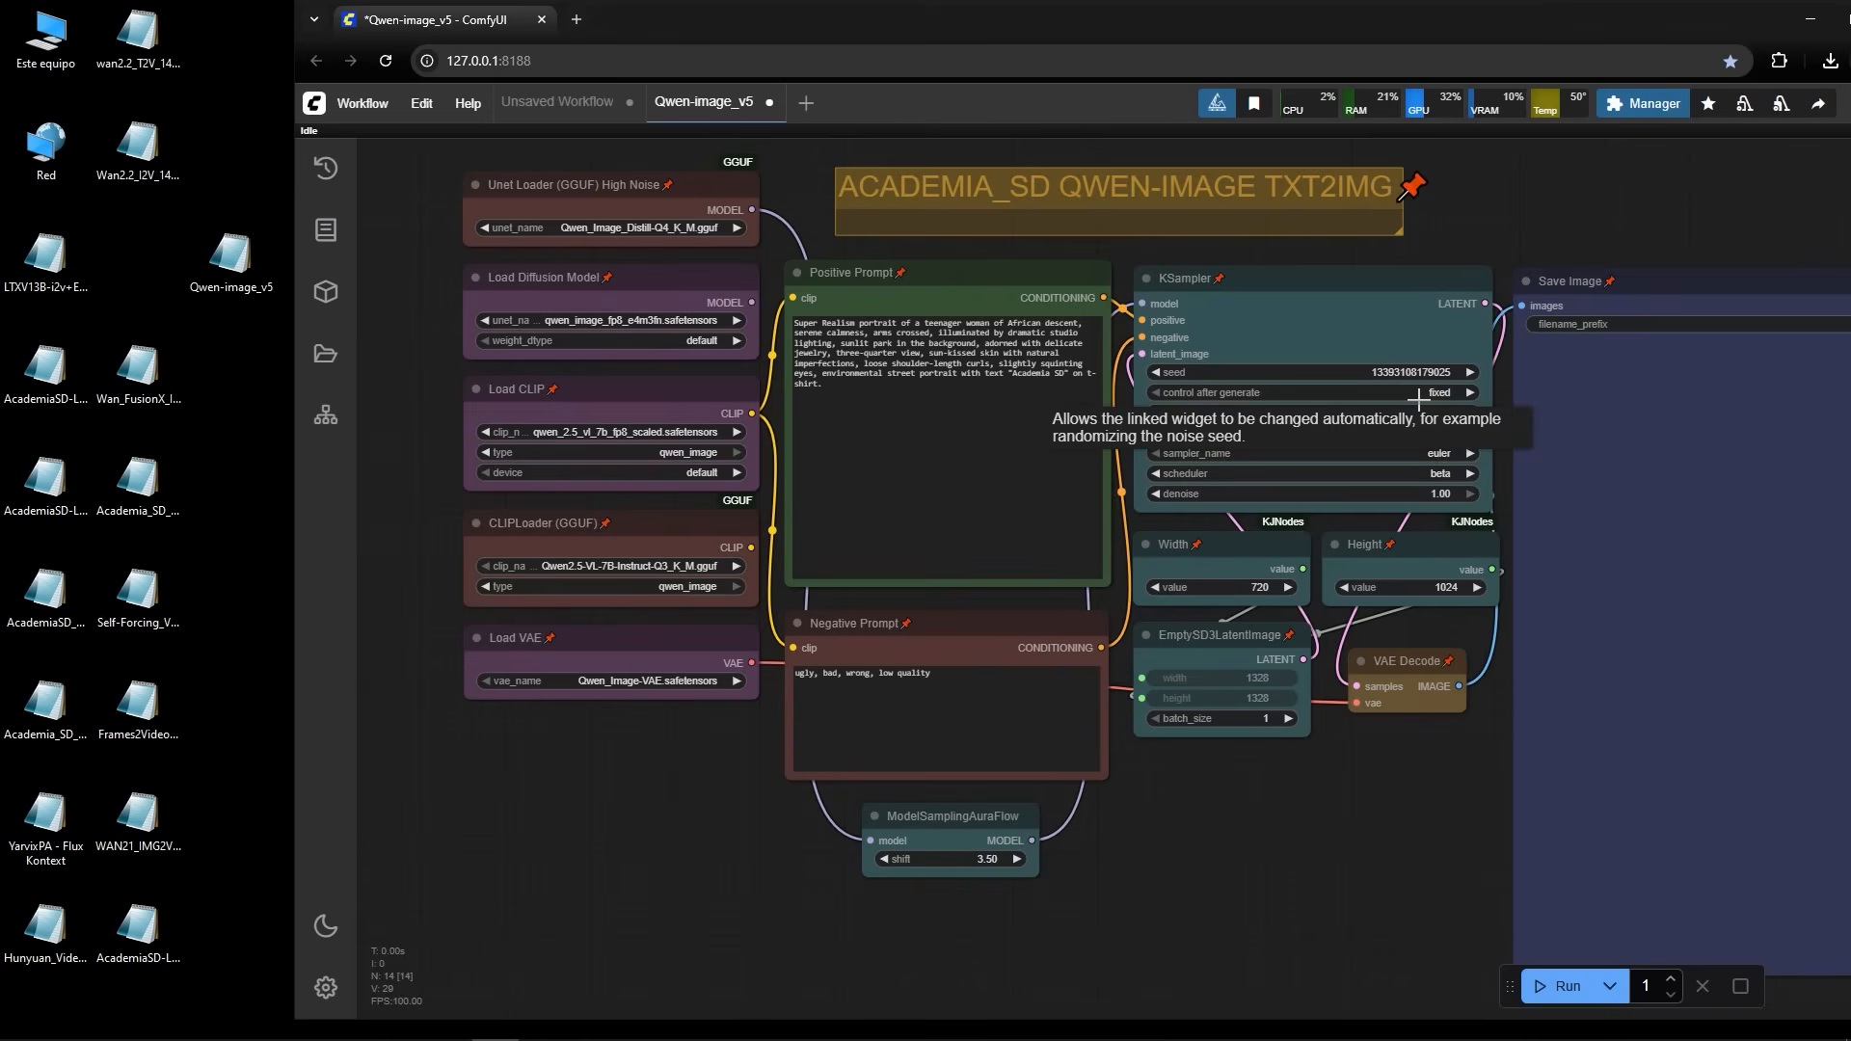
Show the workflow in full screen and examine the model, CLIP and VAE loader nodes.
{"action": "key", "text": "F11"}
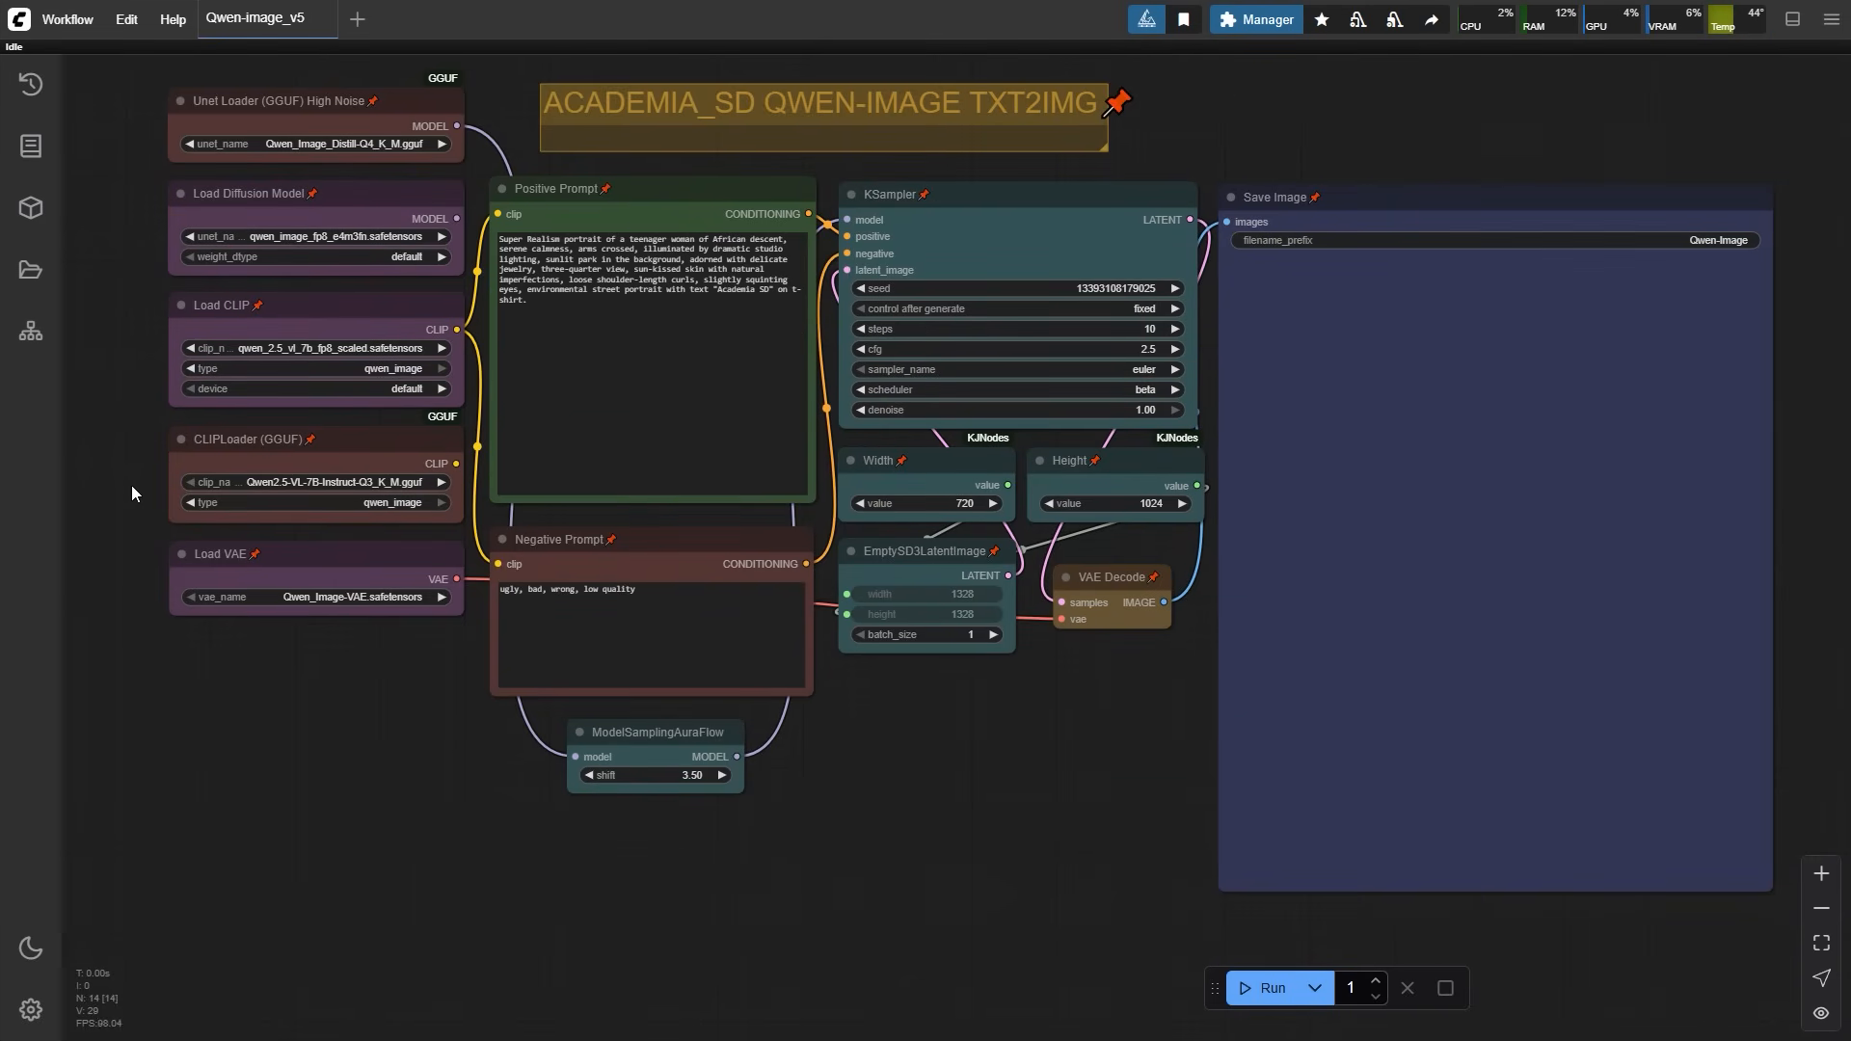
{"action": "scroll", "coordinate": [101, 486], "scroll_direction": "up", "scroll_amount": 4}
{"action": "left_click_drag", "start_coordinate": [133, 320], "coordinate": [242, 772]}
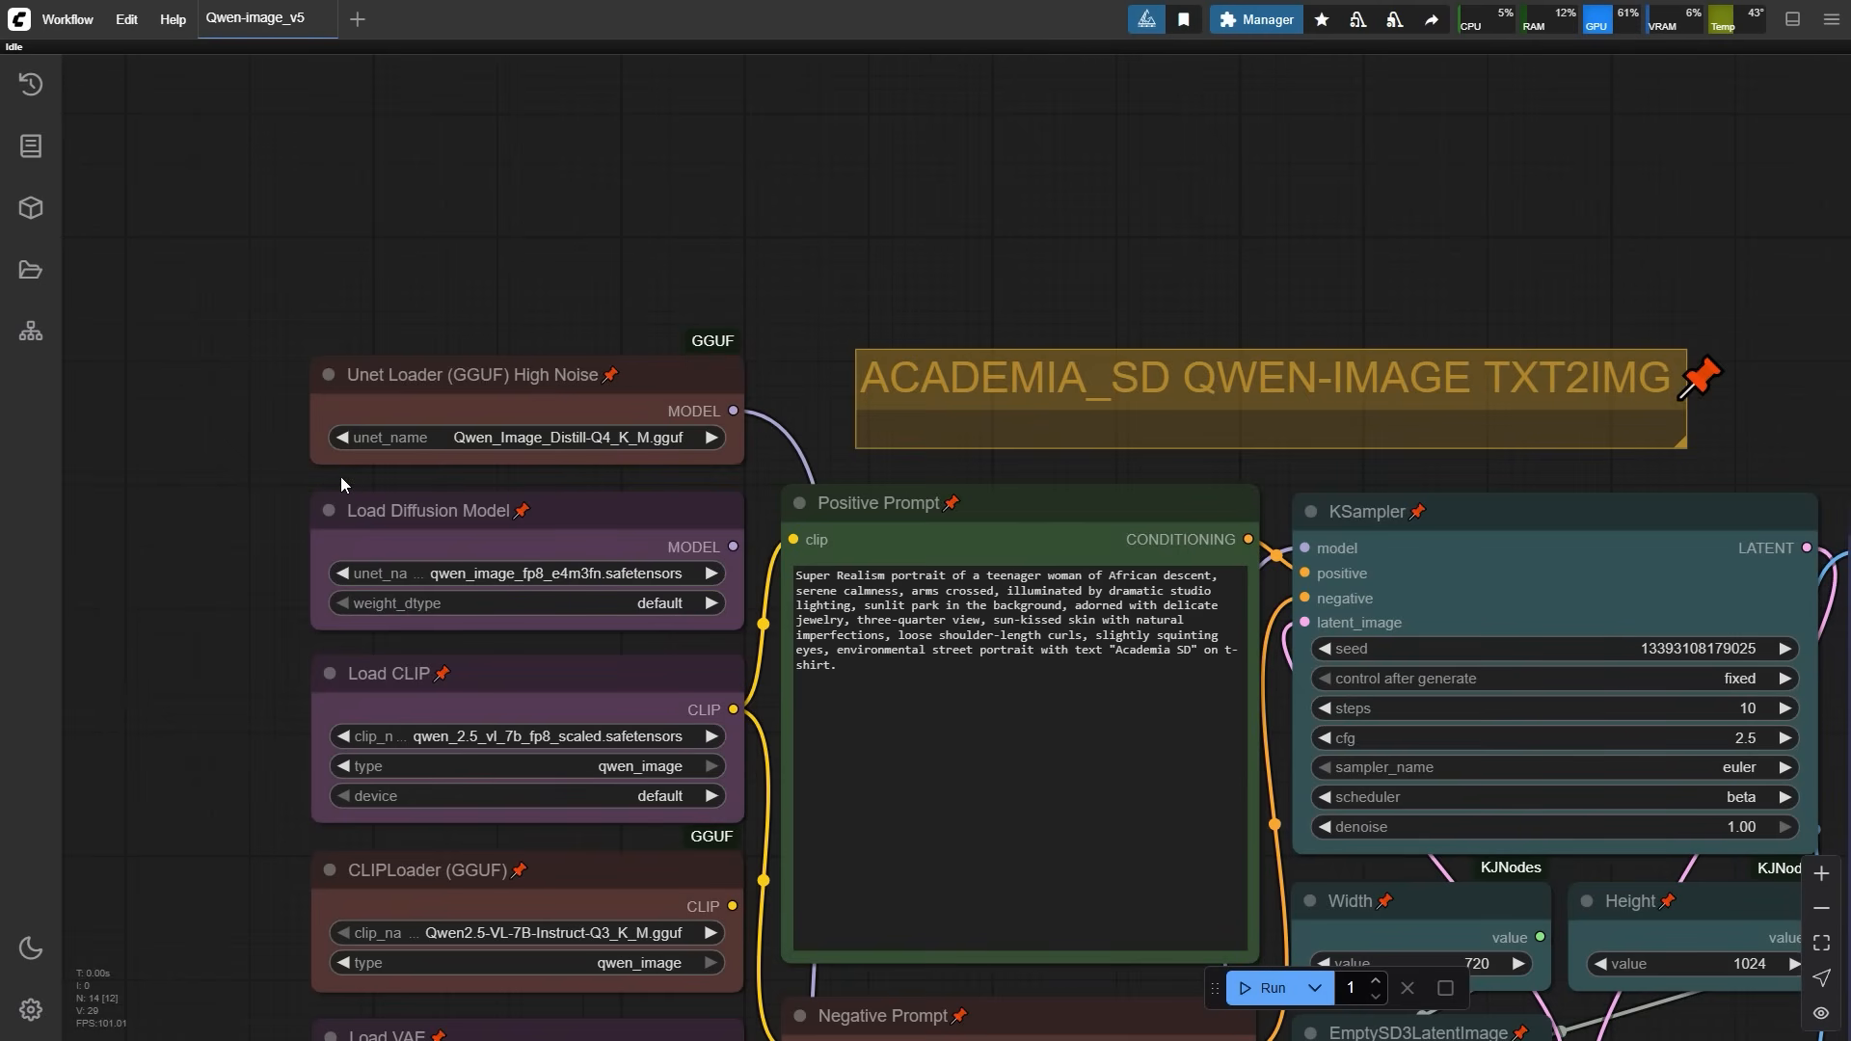
{"action": "left_click_drag", "start_coordinate": [241, 538], "coordinate": [239, 409]}
{"action": "left_click_drag", "start_coordinate": [214, 482], "coordinate": [203, 323]}
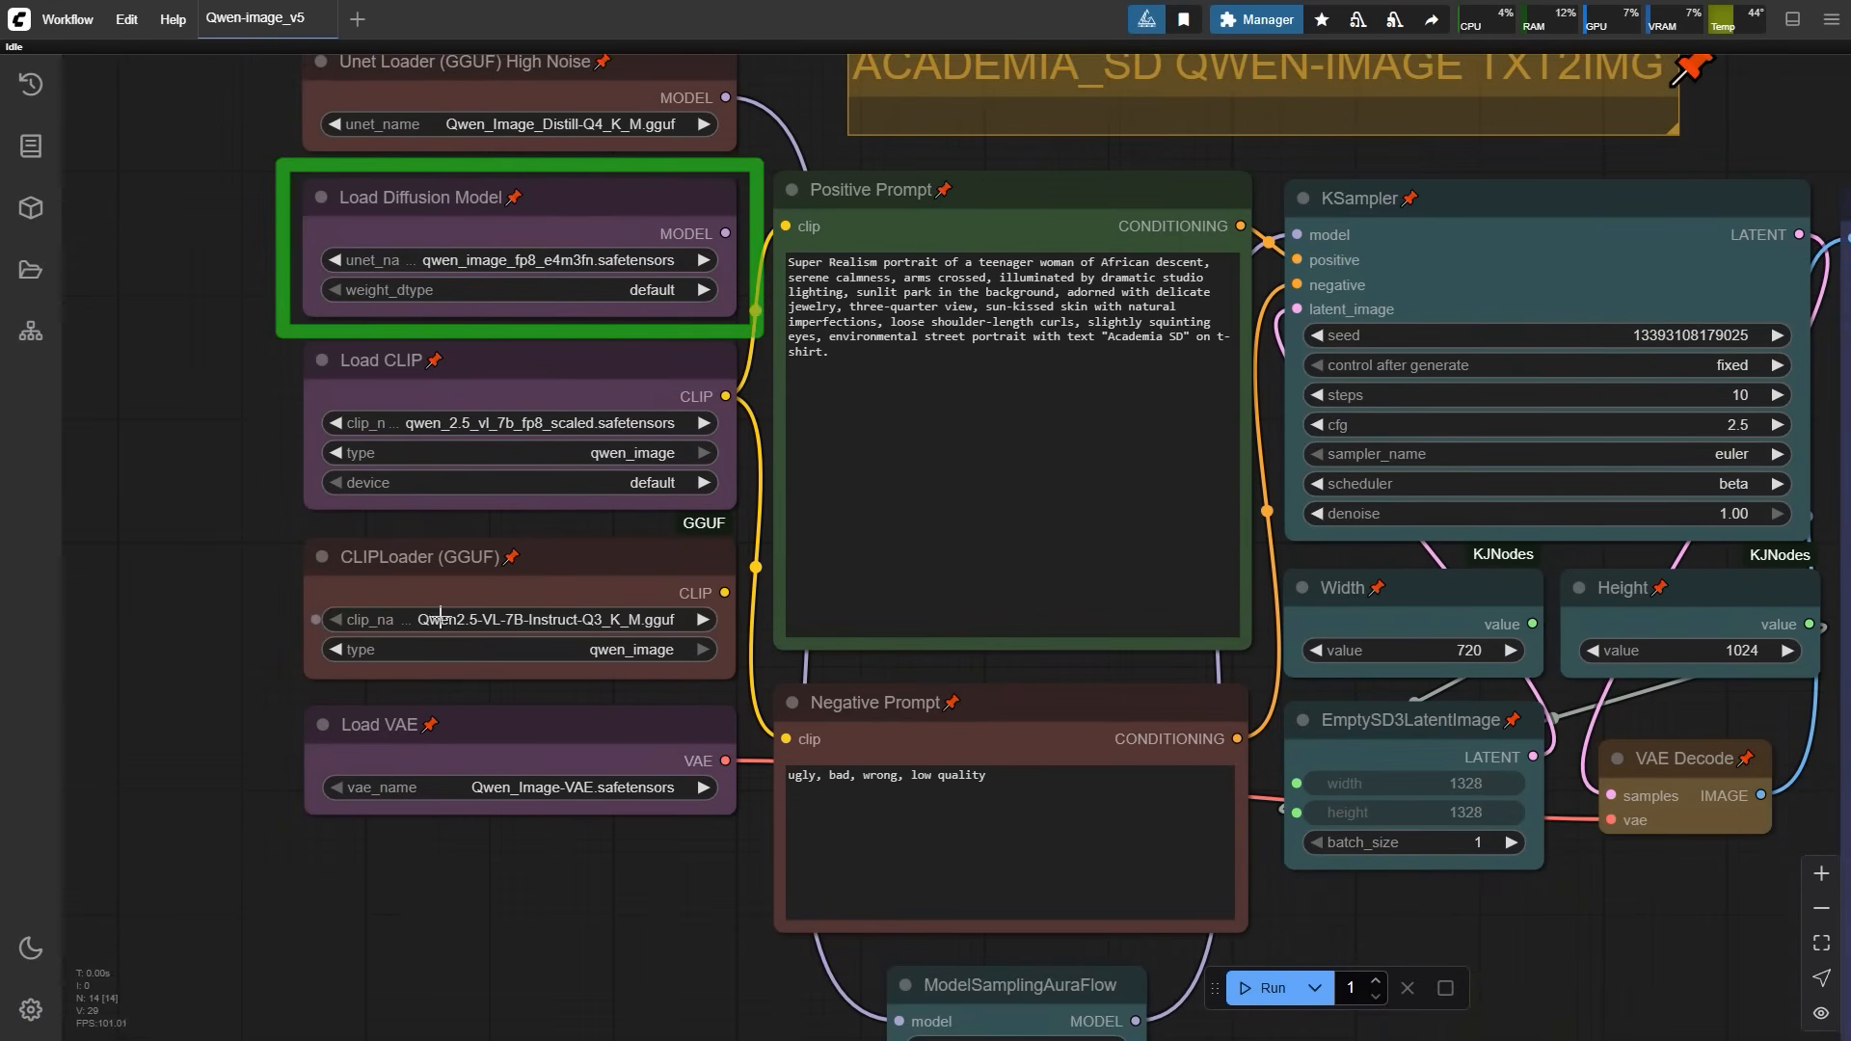
Try Load Diffusion Model as the model source of ModelSamplingAuraFlow, and reconnect Unet Loader (GGUF) in its place.
{"action": "scroll", "coordinate": [444, 622], "scroll_direction": "down", "scroll_amount": 1}
{"action": "left_click_drag", "start_coordinate": [698, 269], "coordinate": [857, 985]}
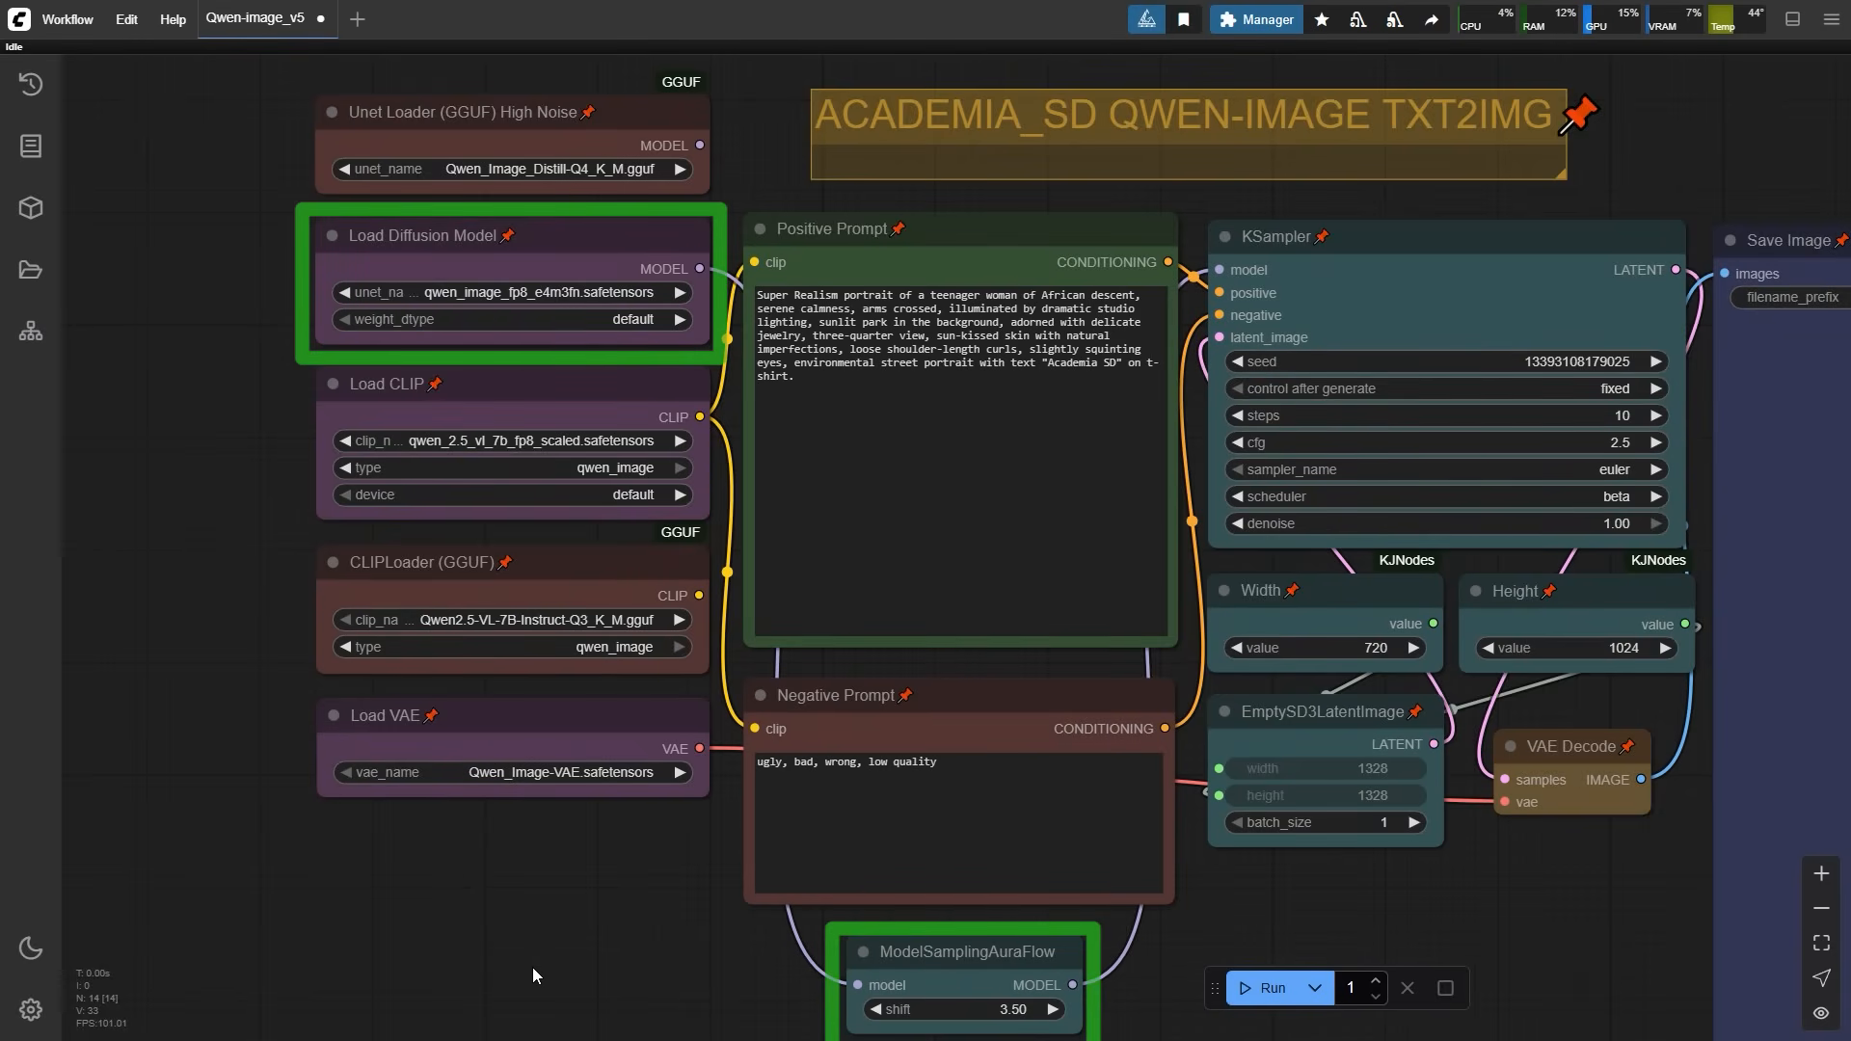
{"action": "left_click_drag", "start_coordinate": [700, 144], "coordinate": [857, 984]}
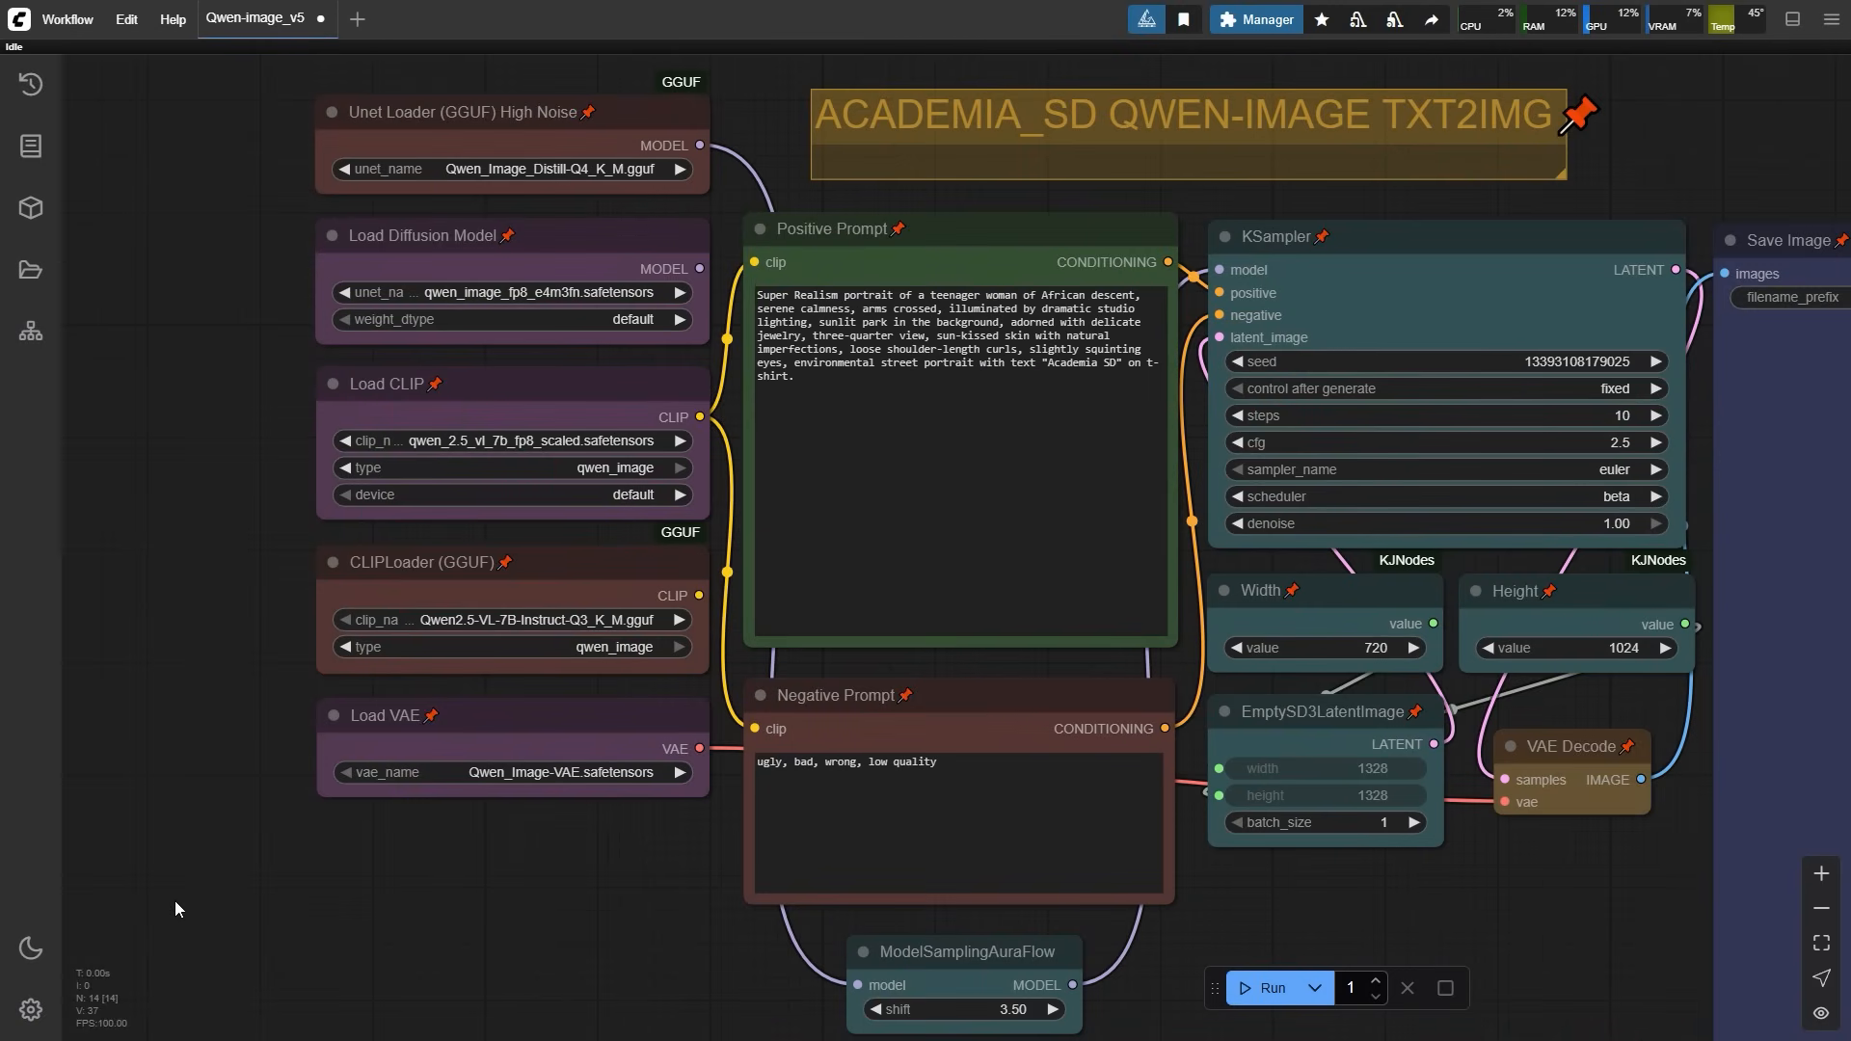
Connect the CLIPLoader (GGUF) output to the clip inputs of the Positive Prompt and Negative Prompt nodes.
{"action": "scroll", "coordinate": [231, 675], "scroll_direction": "up", "scroll_amount": 2}
{"action": "left_click_drag", "start_coordinate": [242, 689], "coordinate": [204, 545]}
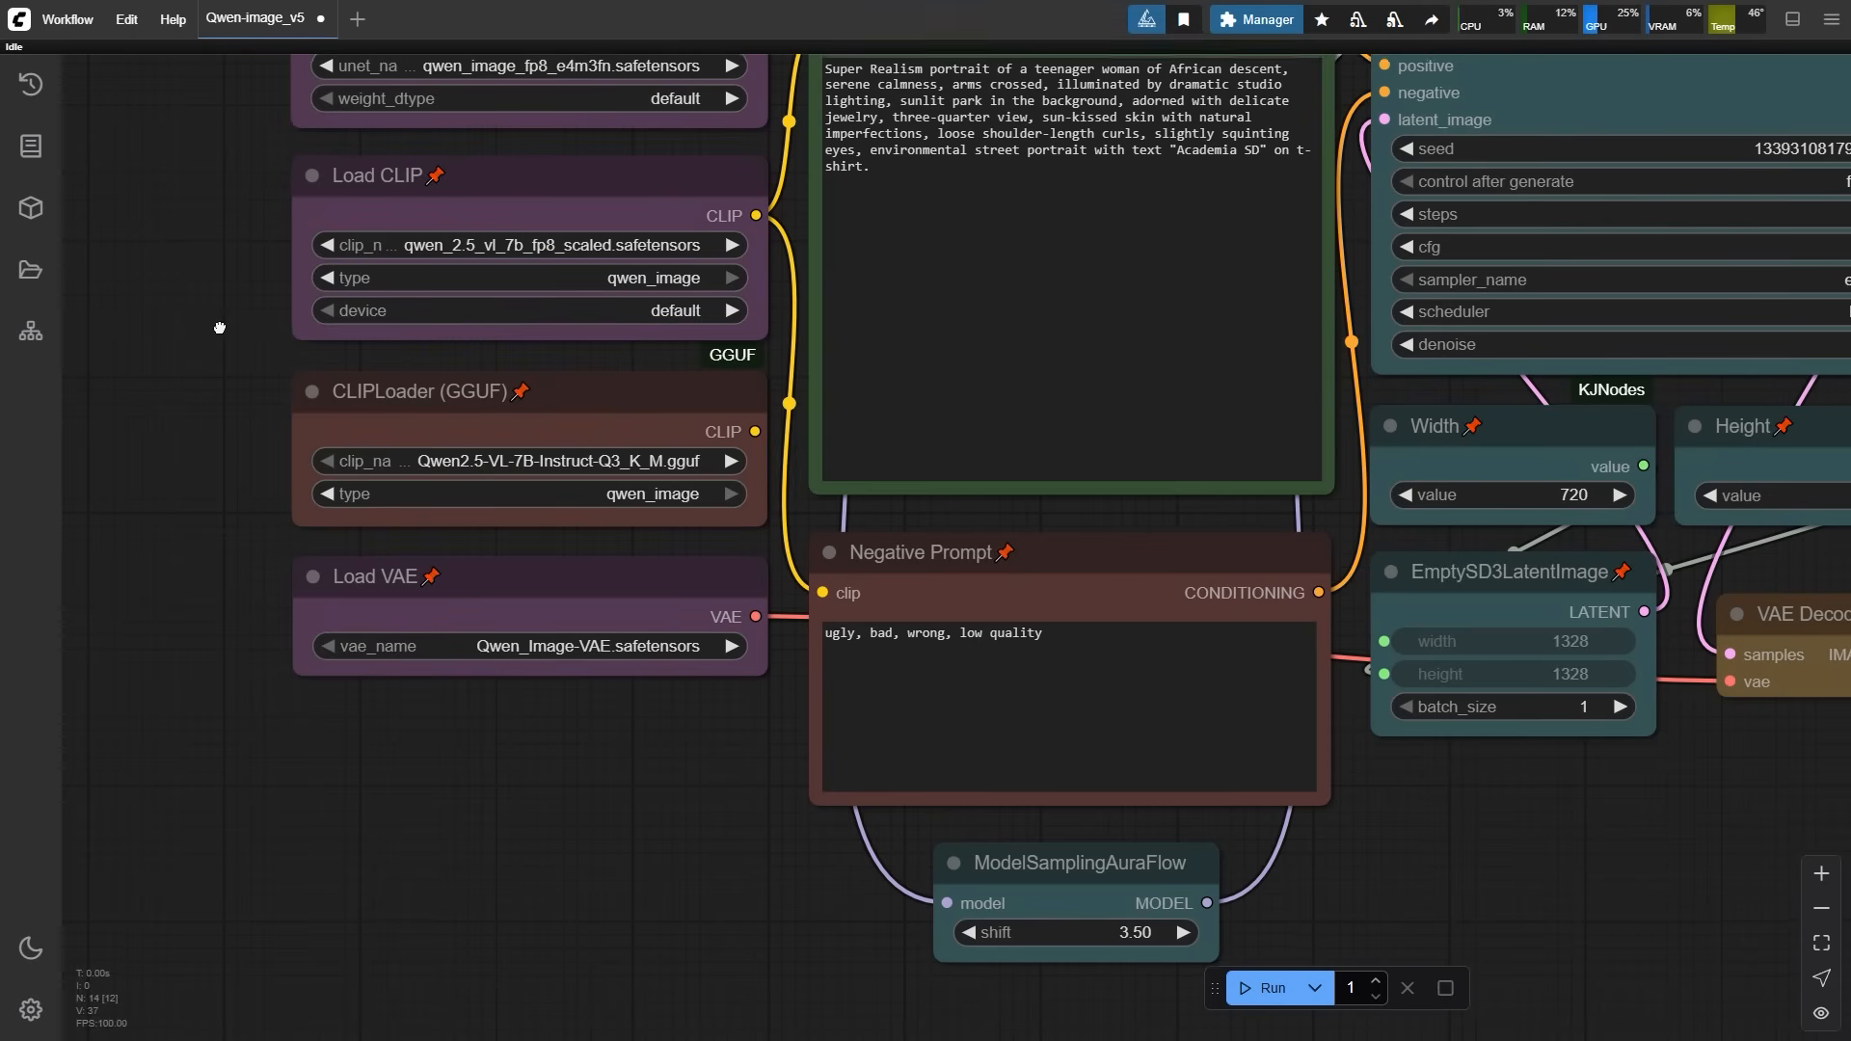
{"action": "left_click_drag", "start_coordinate": [222, 325], "coordinate": [140, 491]}
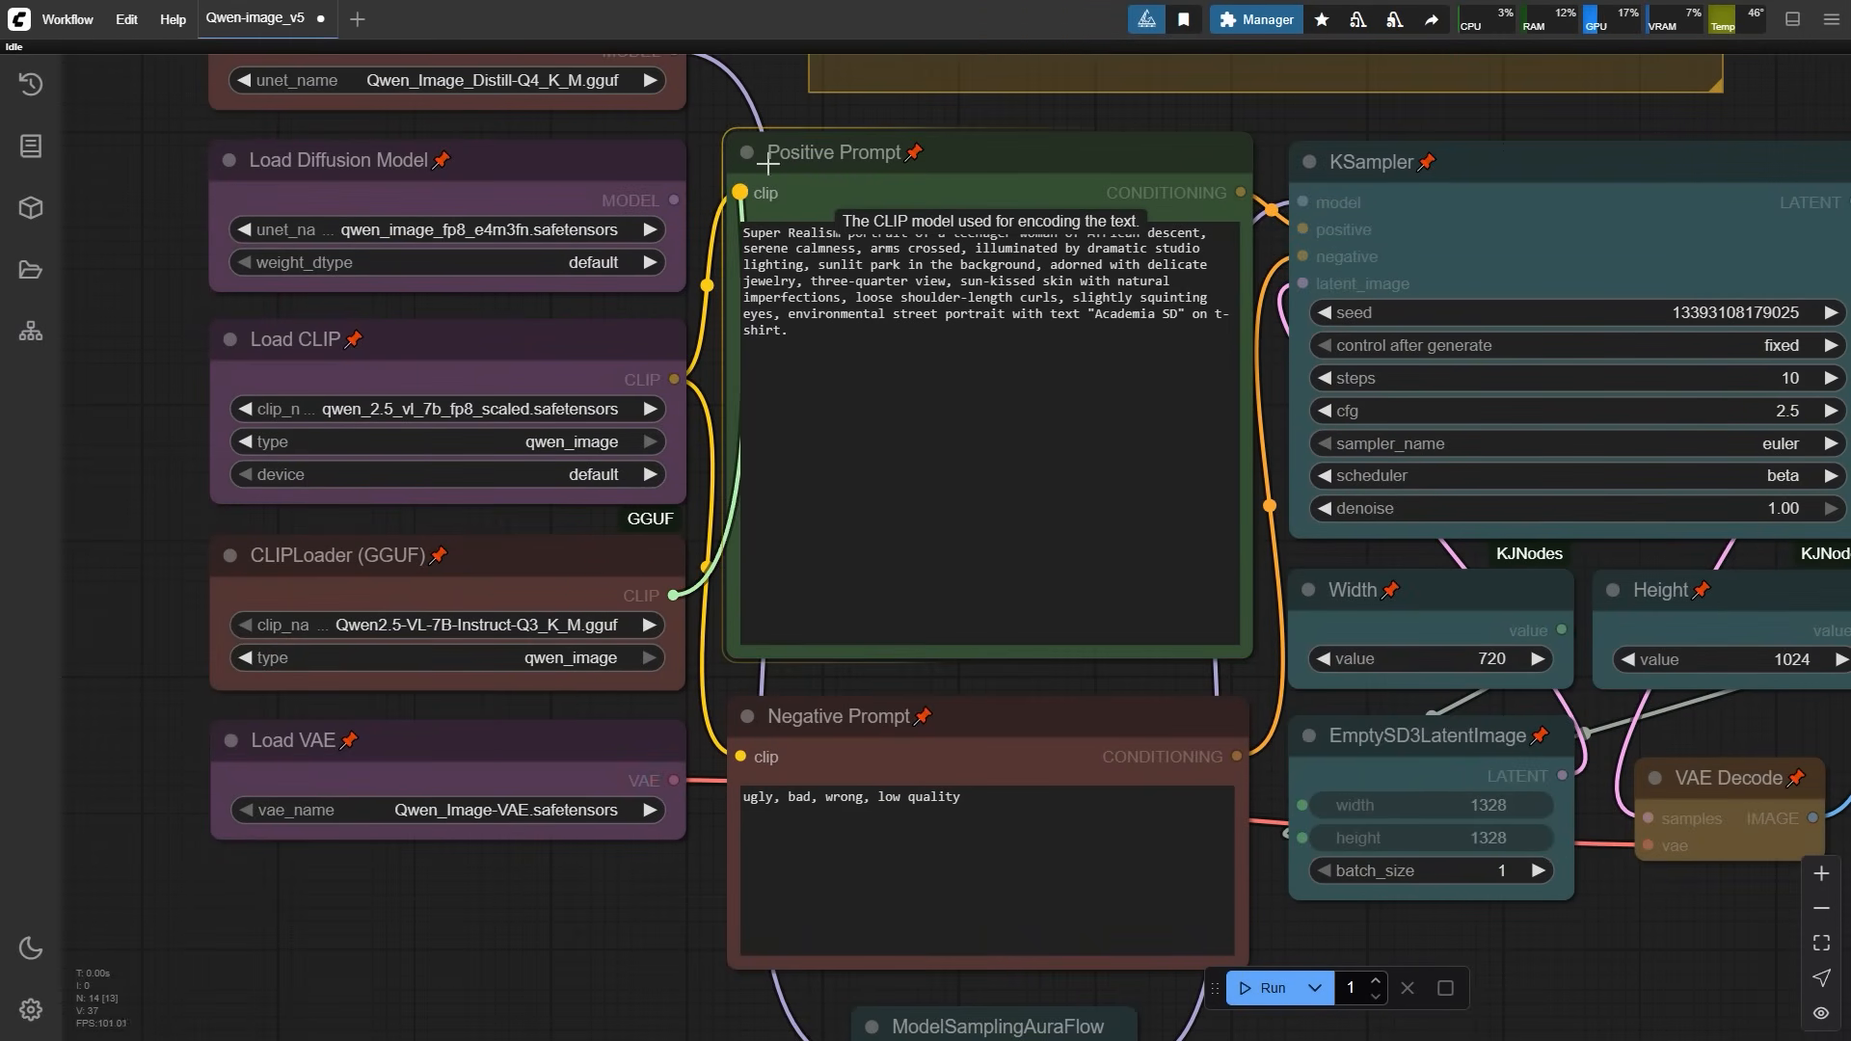
{"action": "left_click_drag", "start_coordinate": [673, 595], "coordinate": [740, 757]}
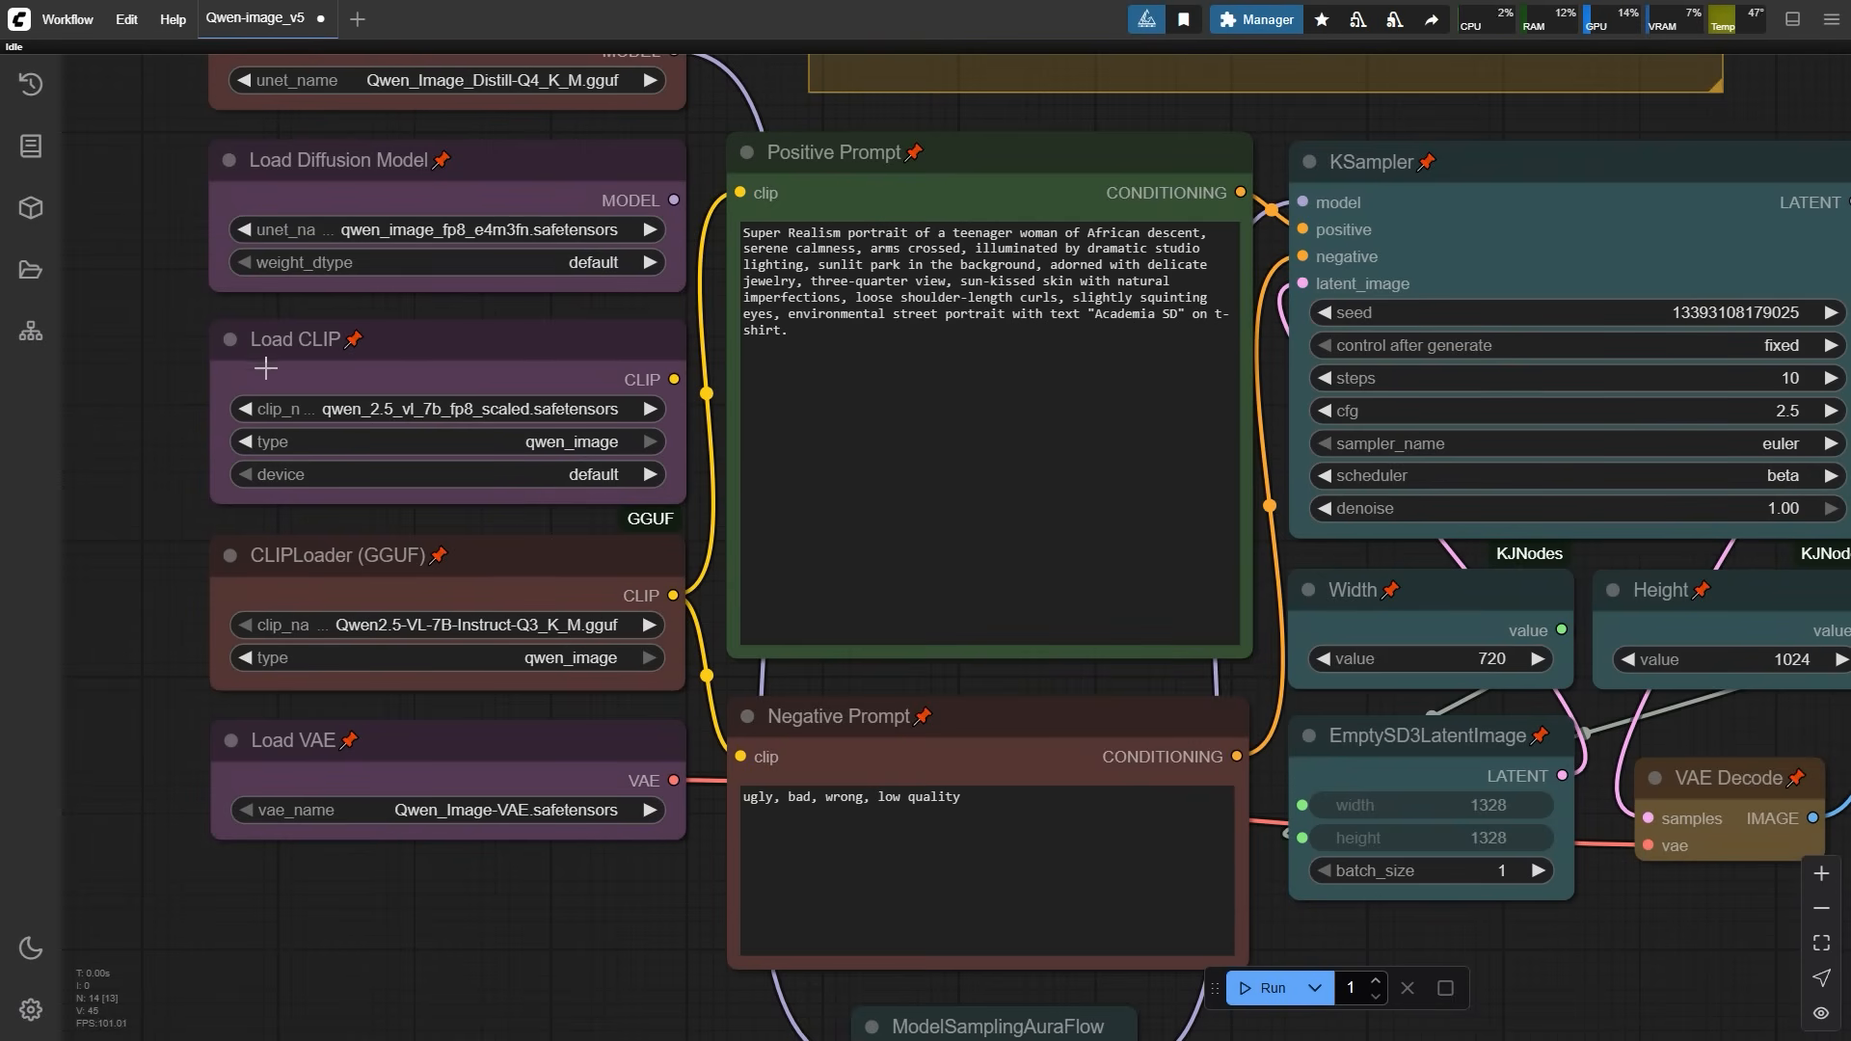
Reconnect the Load CLIP output to the clip inputs of the Positive Prompt and Negative Prompt nodes.
{"action": "left_click_drag", "start_coordinate": [674, 379], "coordinate": [739, 192]}
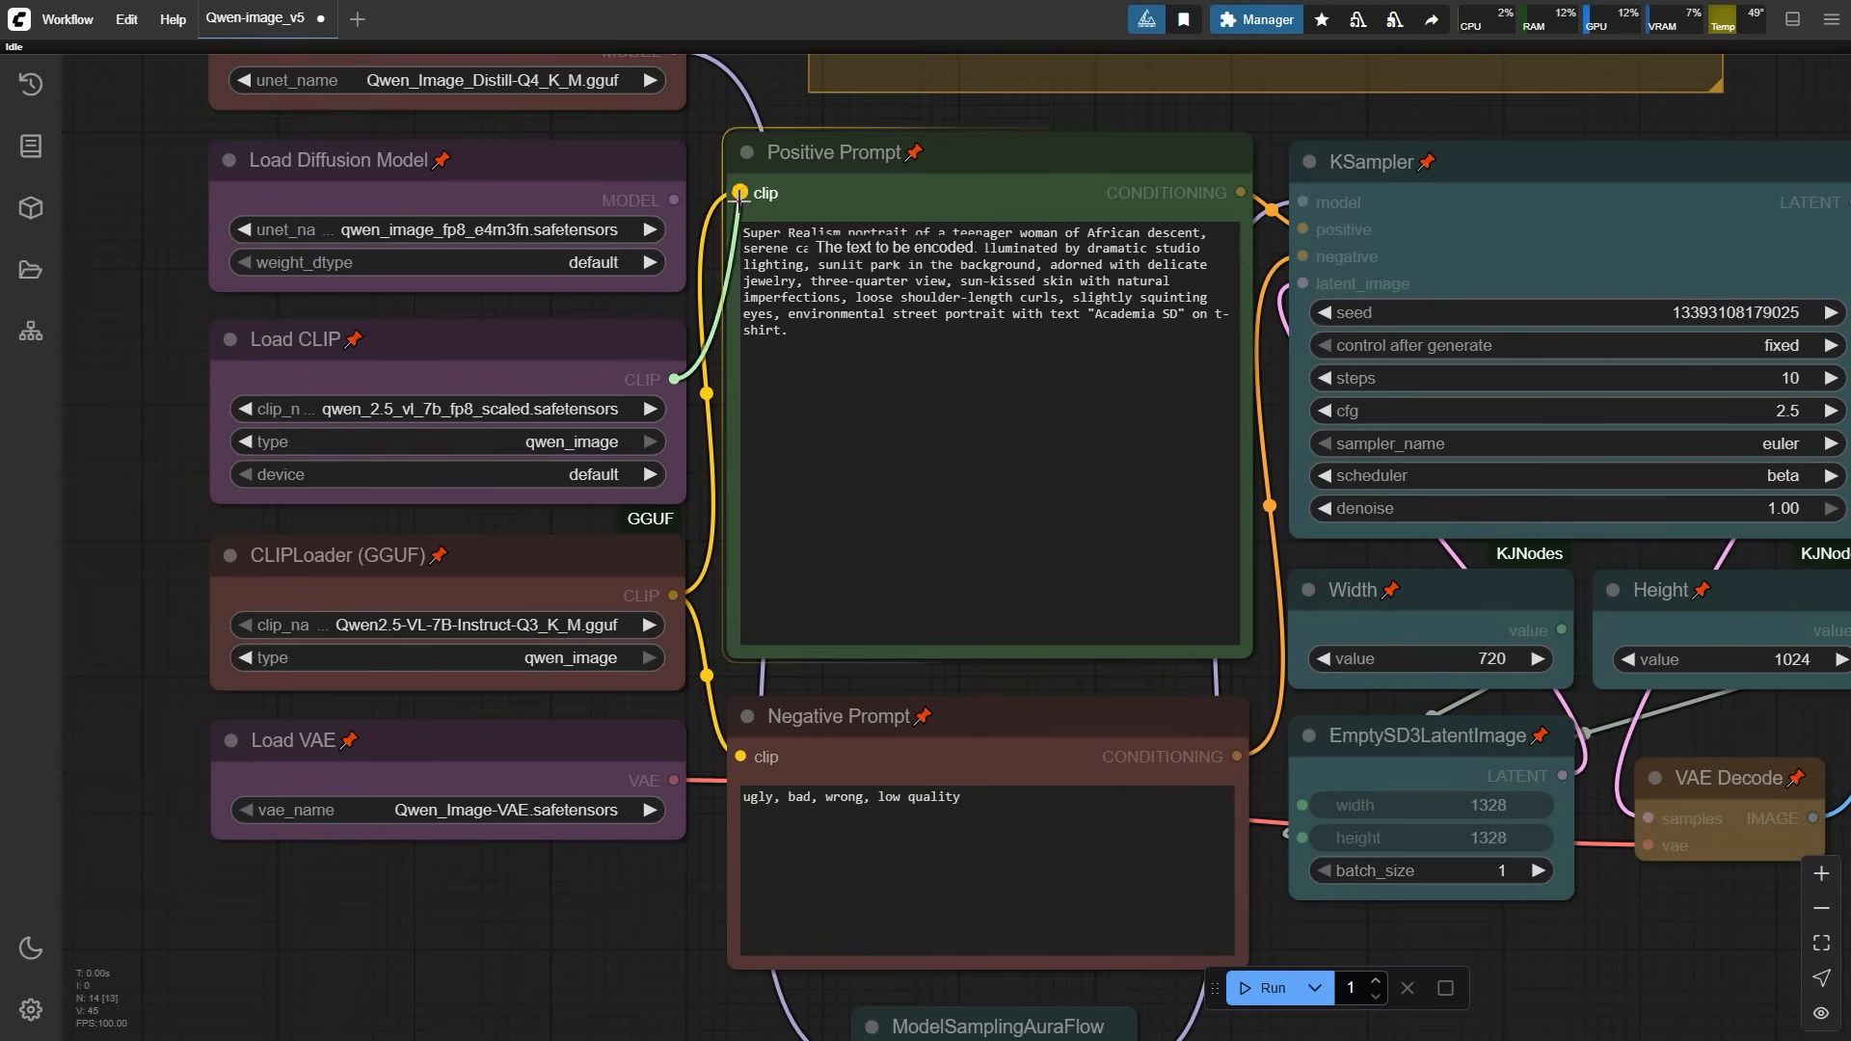
{"action": "left_click_drag", "start_coordinate": [674, 379], "coordinate": [740, 757]}
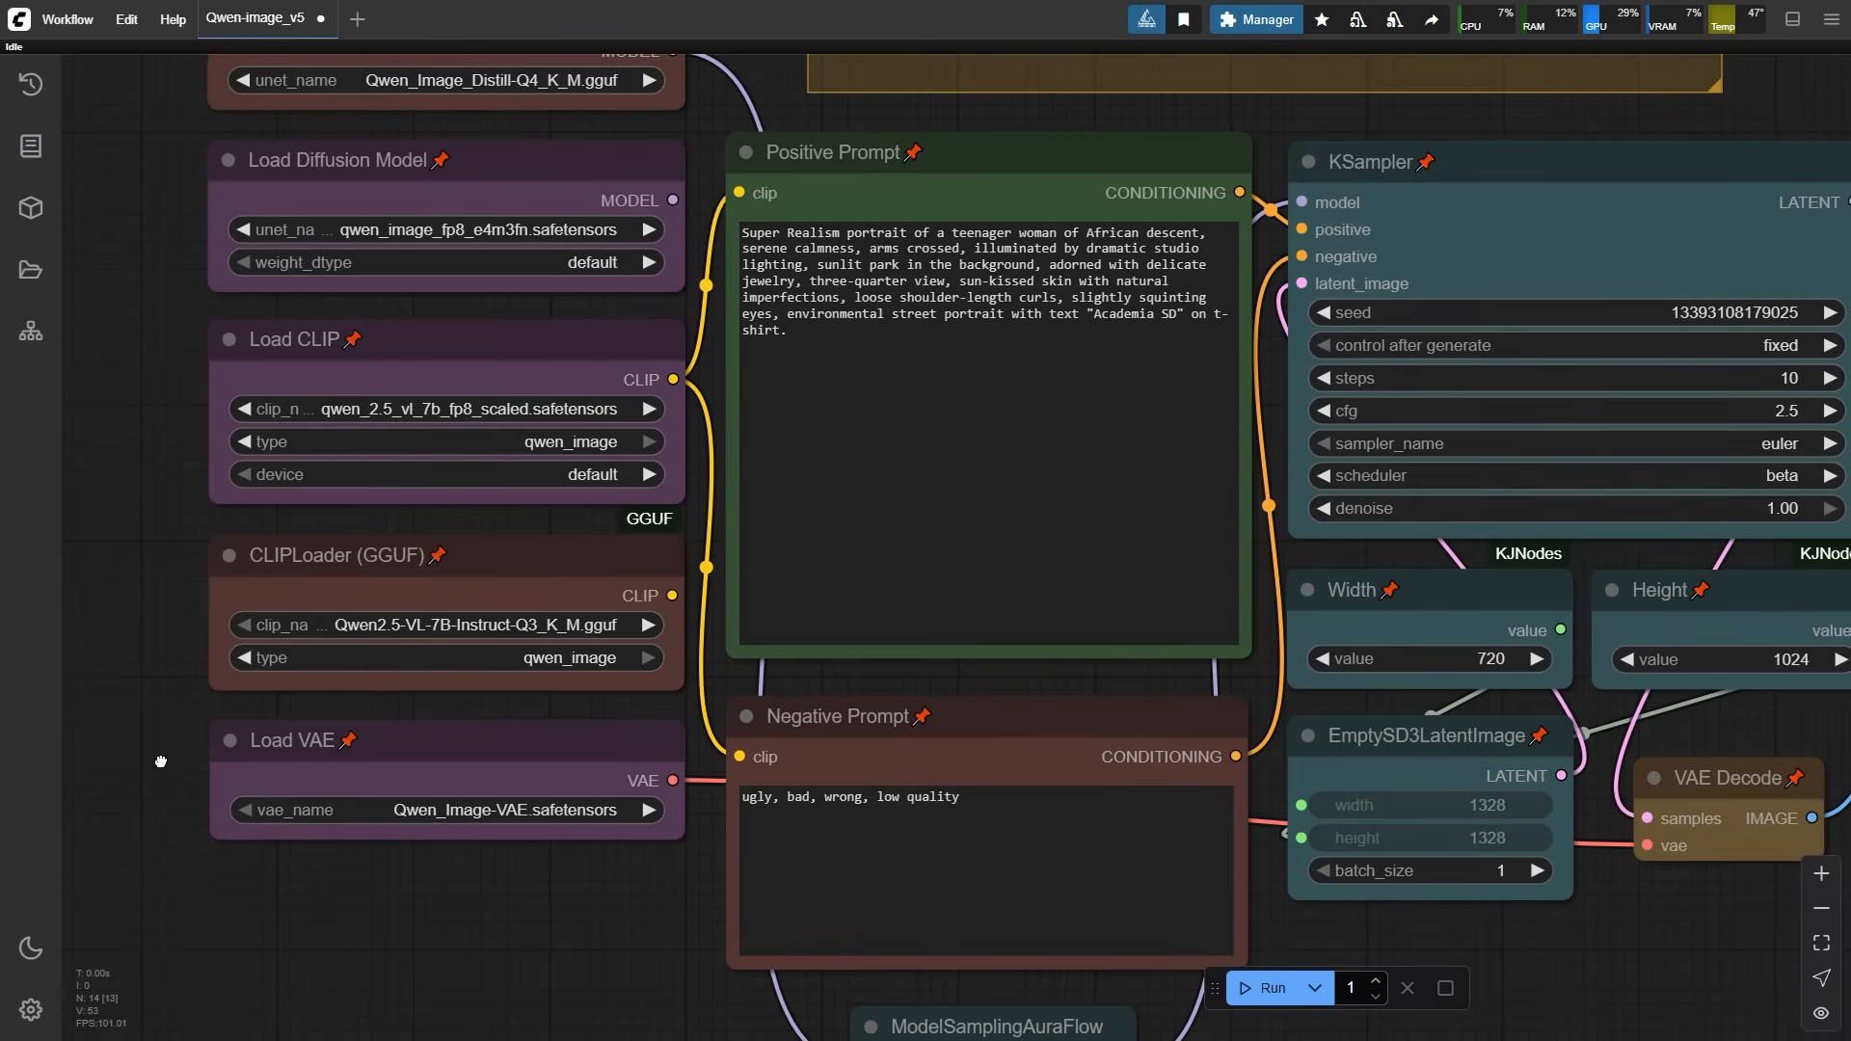
{"action": "left_click_drag", "start_coordinate": [164, 762], "coordinate": [183, 509]}
{"action": "left_click", "coordinate": [400, 490]}
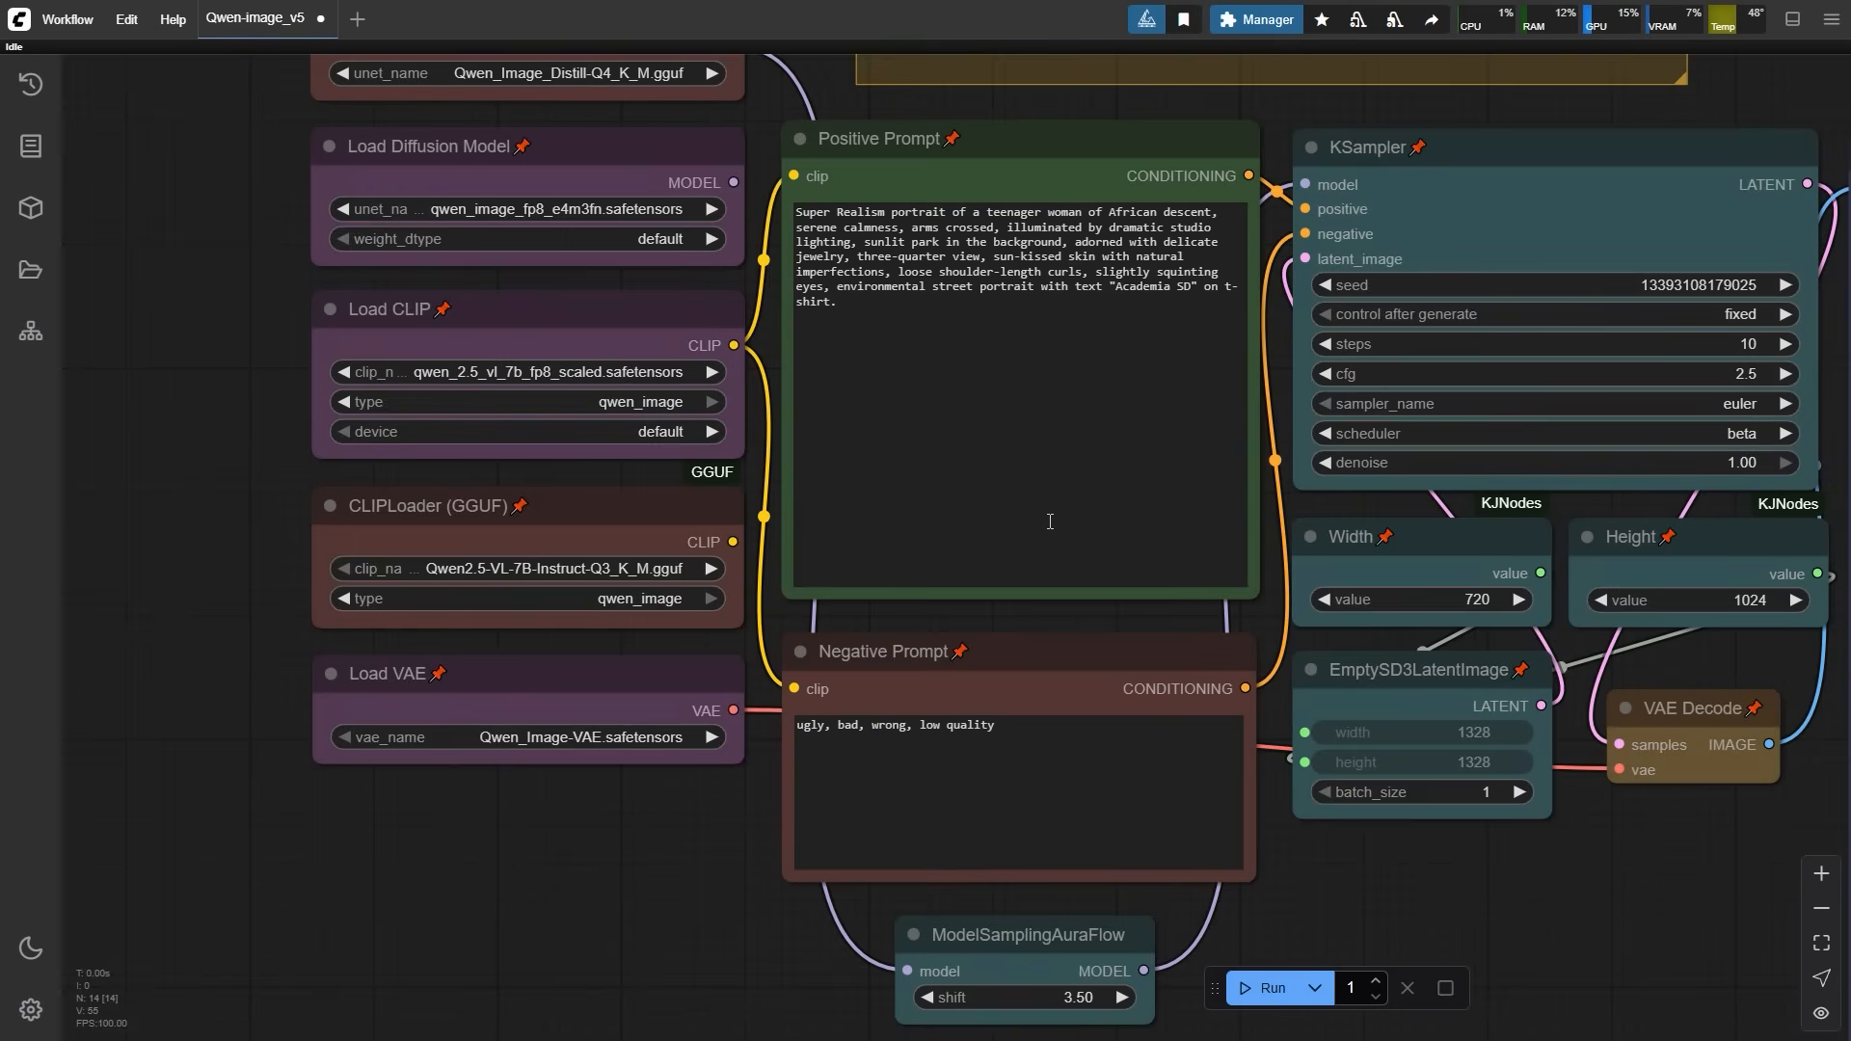
{"action": "scroll", "coordinate": [1439, 797], "scroll_direction": "down", "scroll_amount": 2}
{"action": "scroll", "coordinate": [1388, 796], "scroll_direction": "up", "scroll_amount": 1}
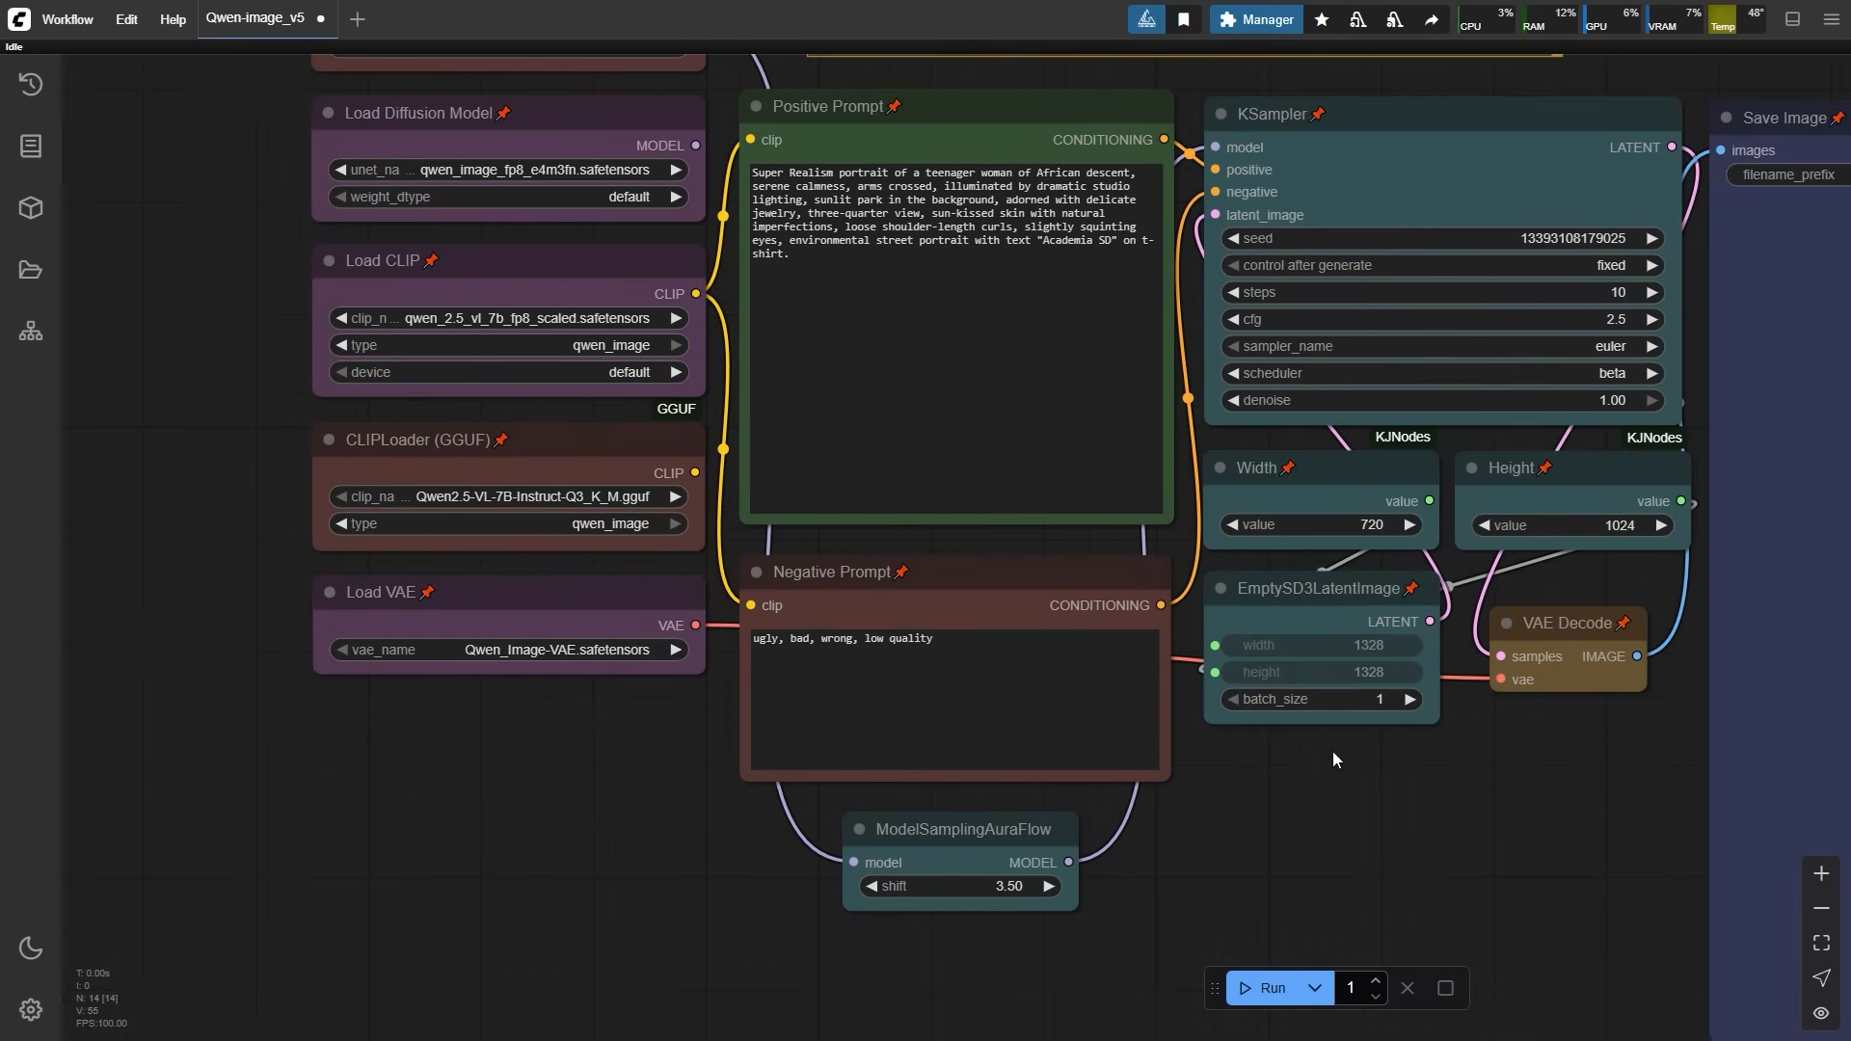
{"action": "left_click", "coordinate": [852, 252]}
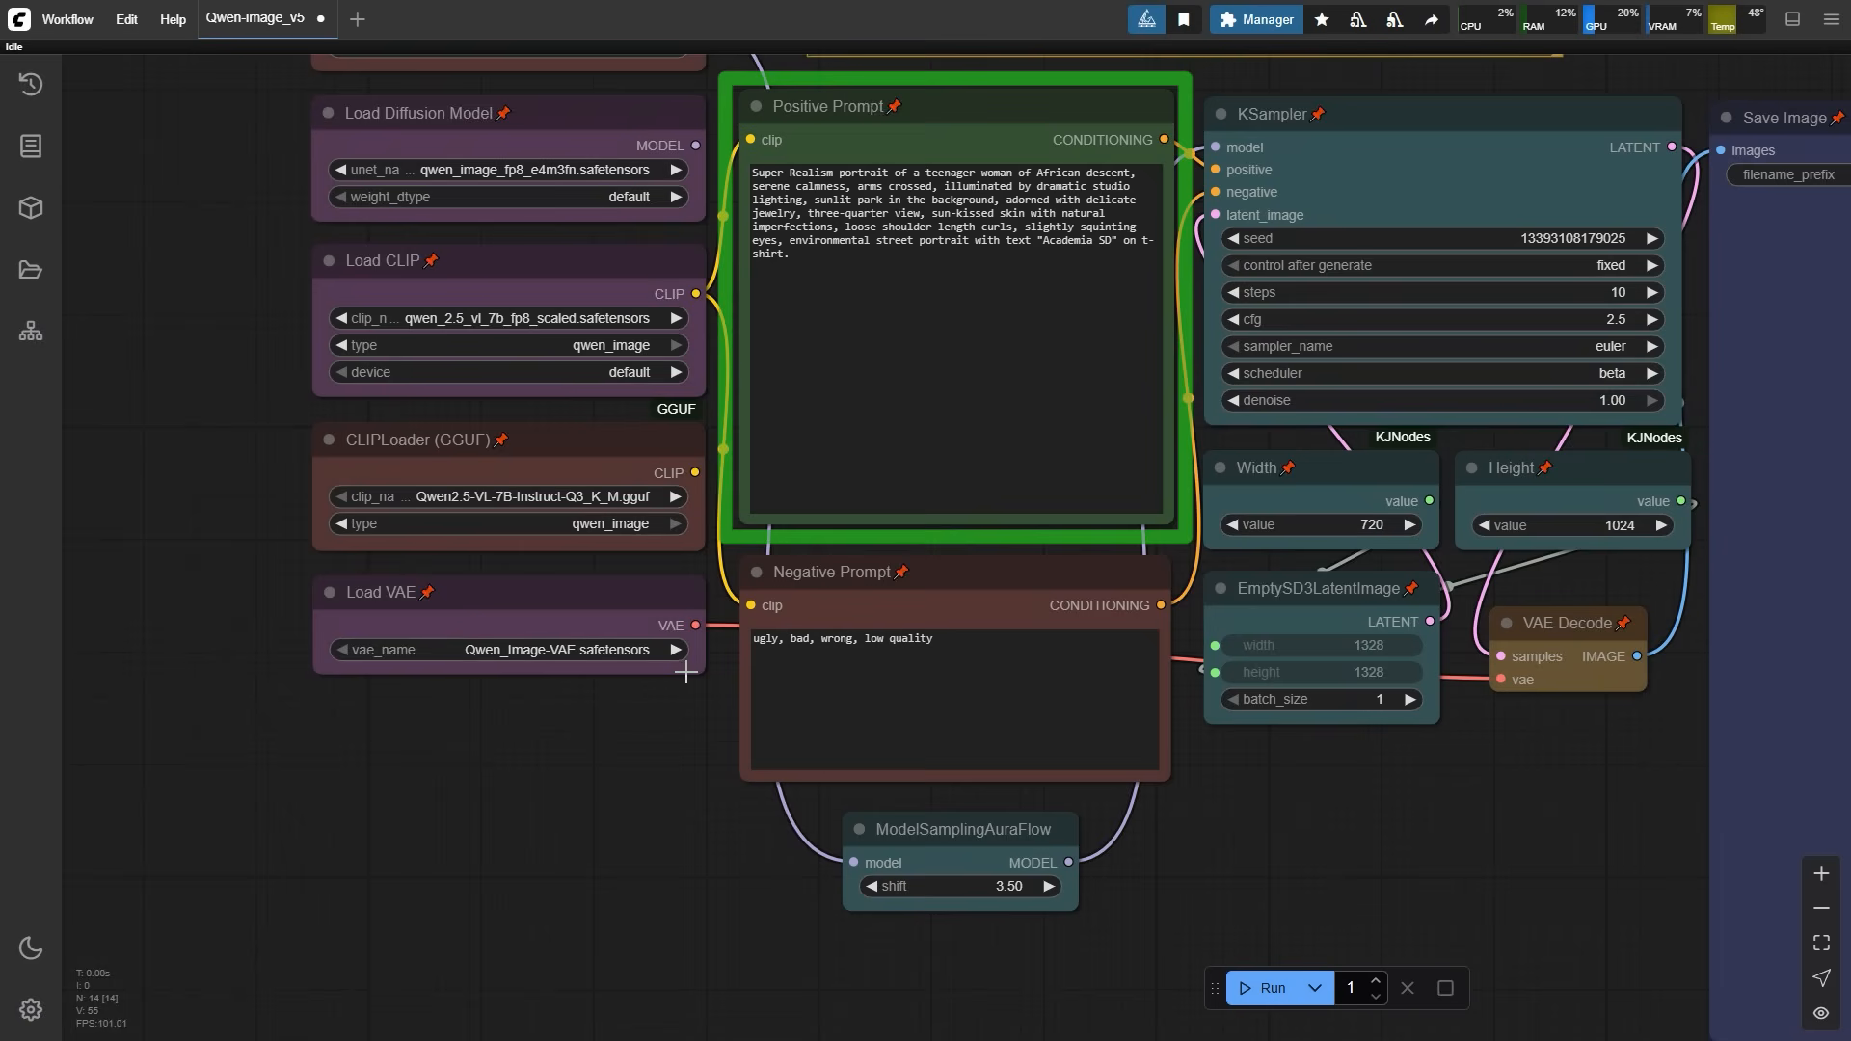
{"action": "left_click", "coordinate": [847, 594]}
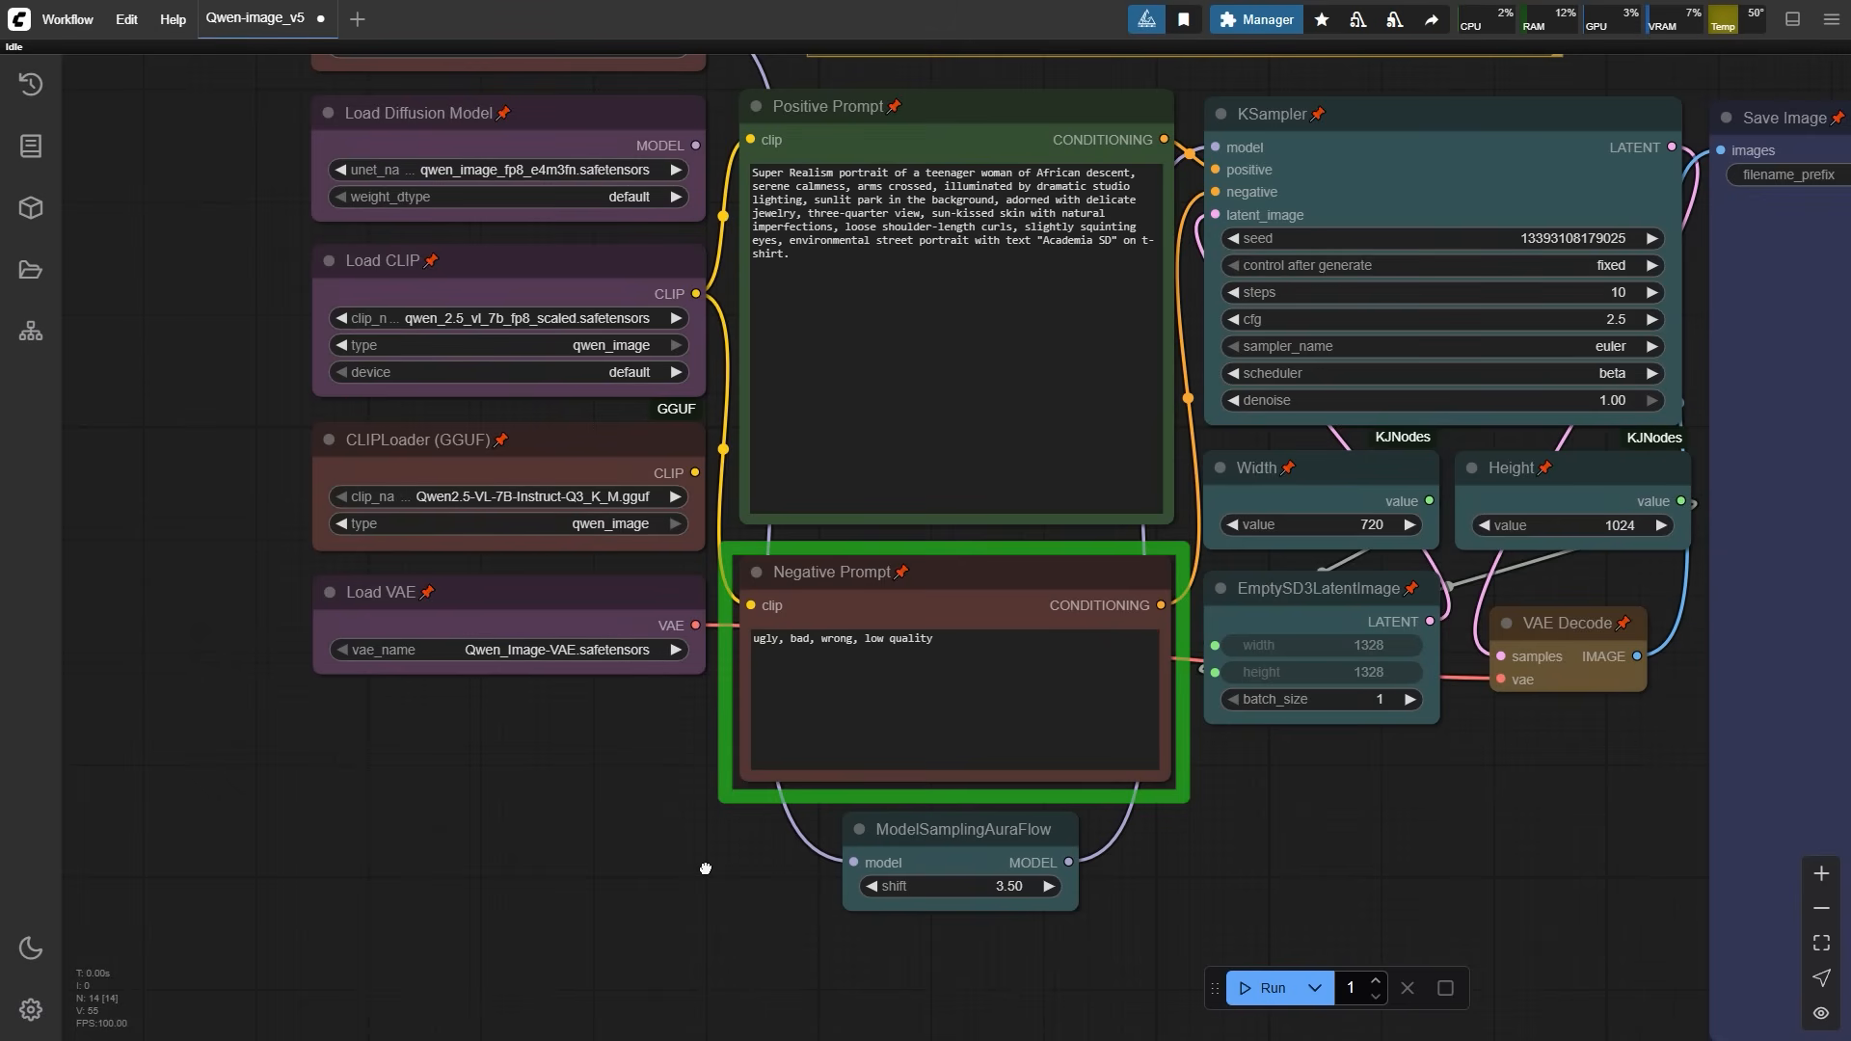
Try a shift of 4.5 in the ModelSamplingAuraFlow node and set it back to 3.5.
{"action": "left_click_drag", "start_coordinate": [706, 869], "coordinate": [662, 674]}
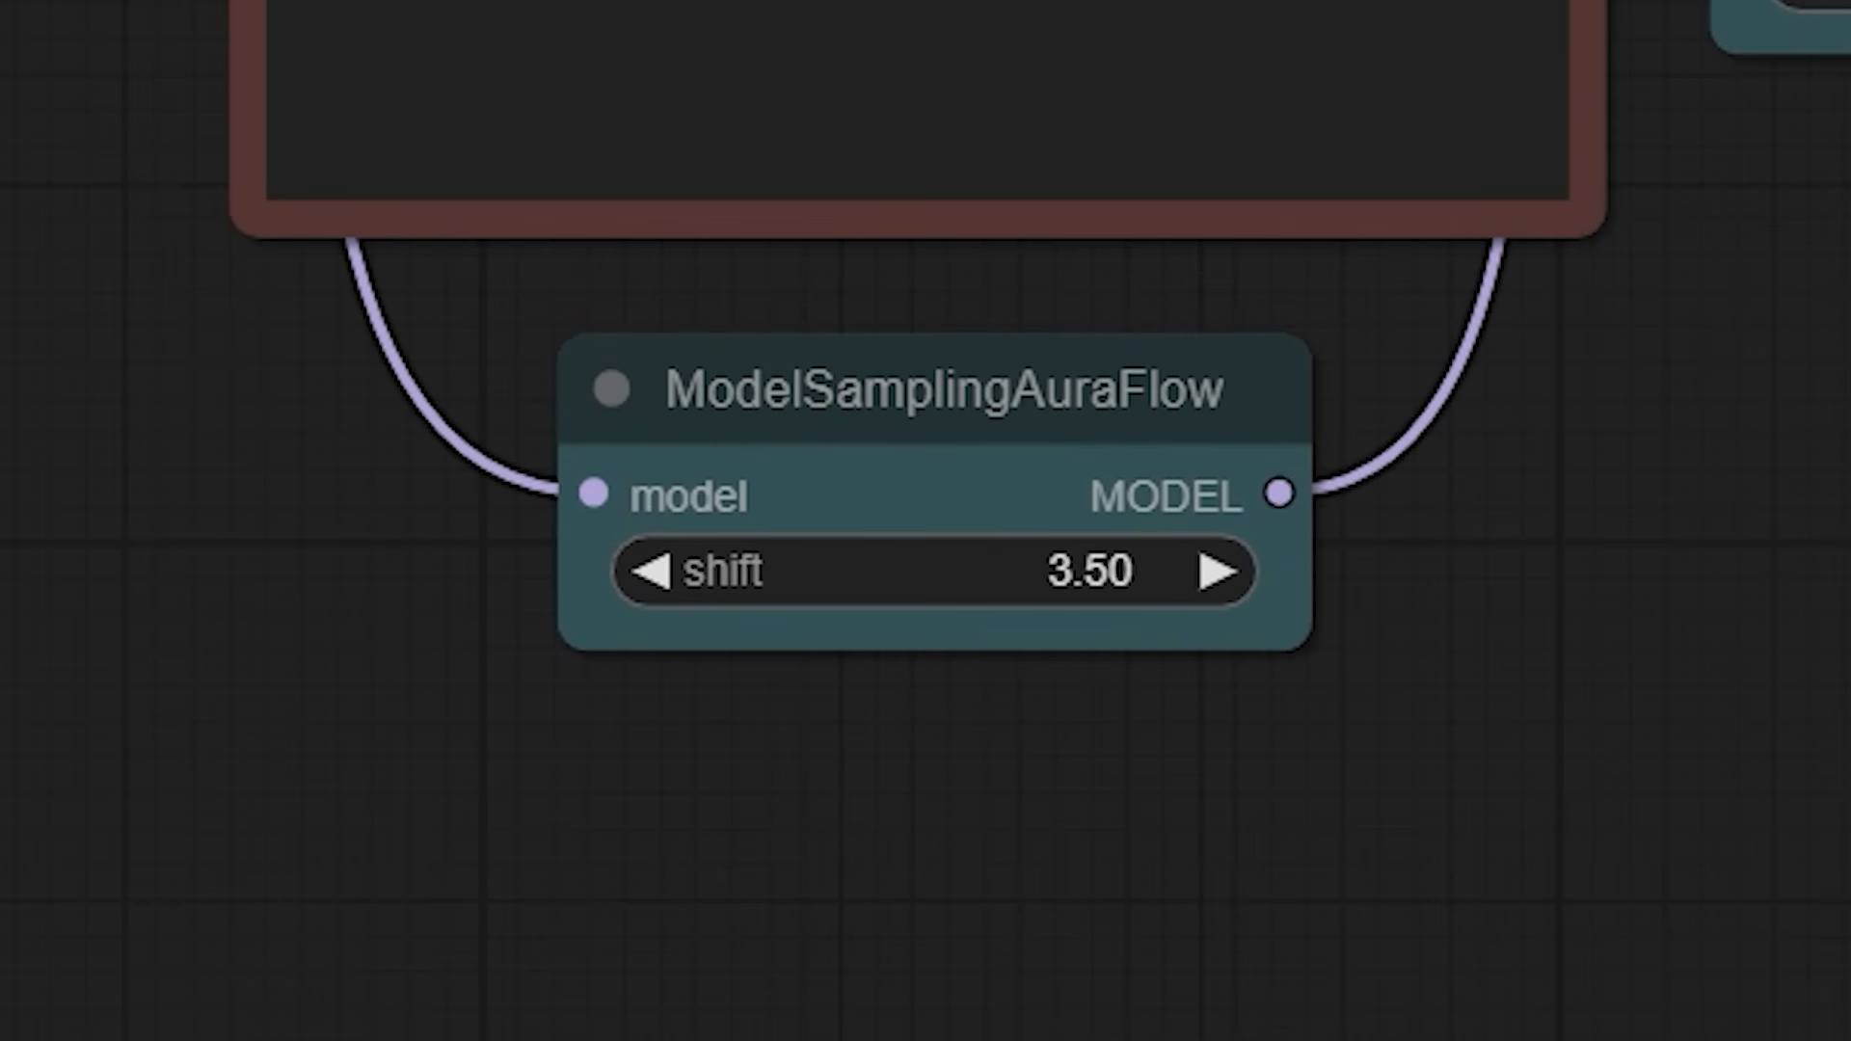
{"action": "left_click", "coordinate": [1083, 570]}
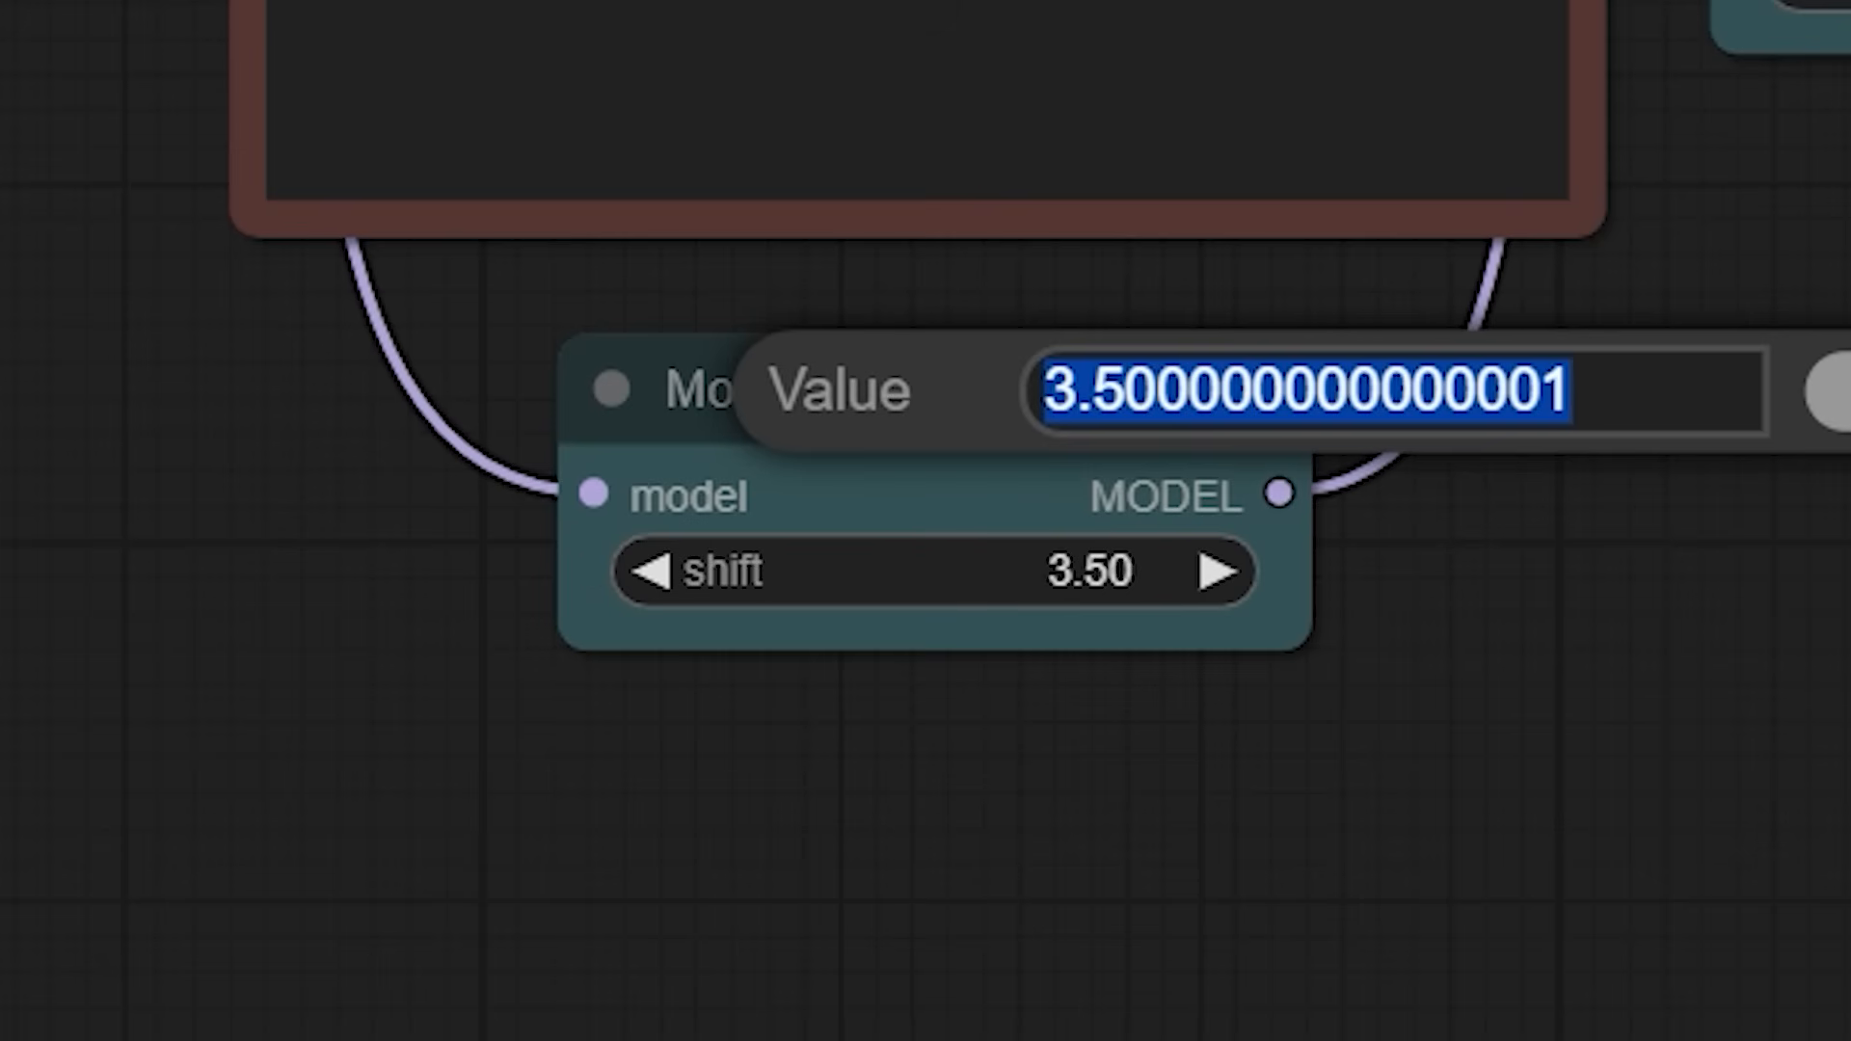
{"action": "type", "text": "4.5"}
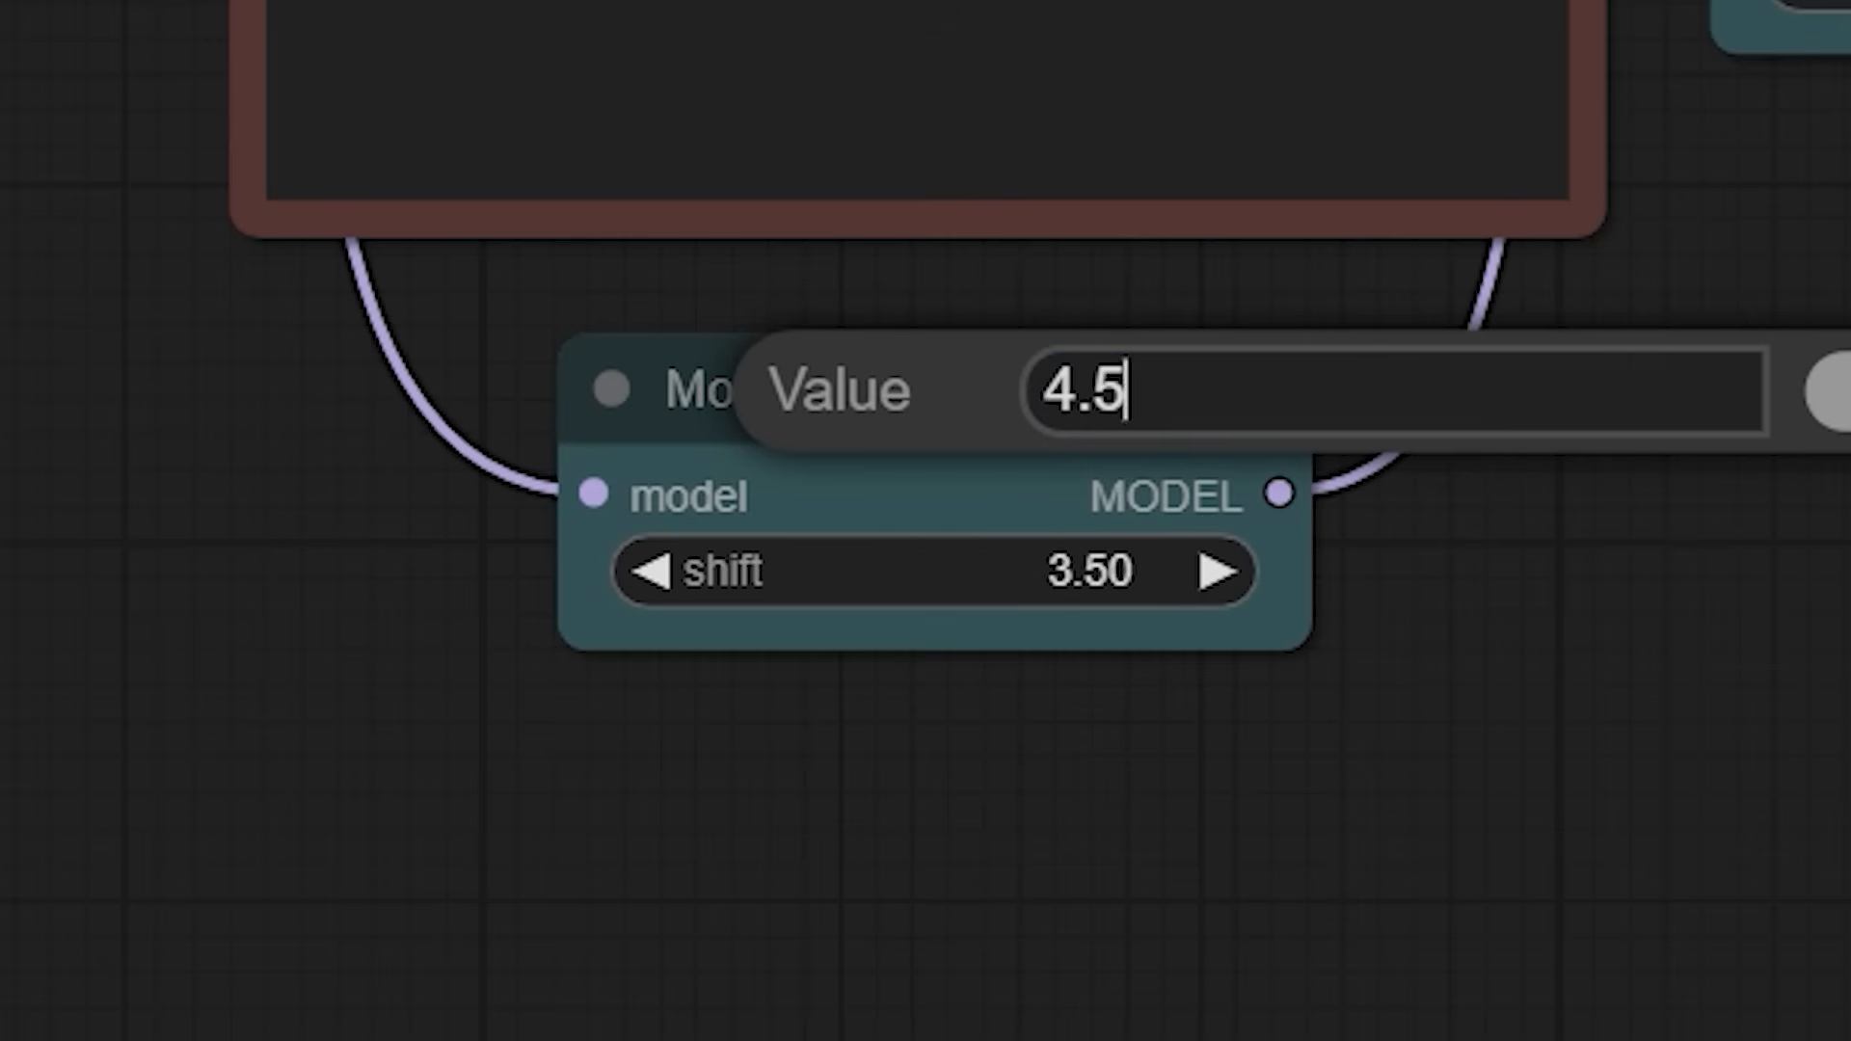
{"action": "key", "text": "Return"}
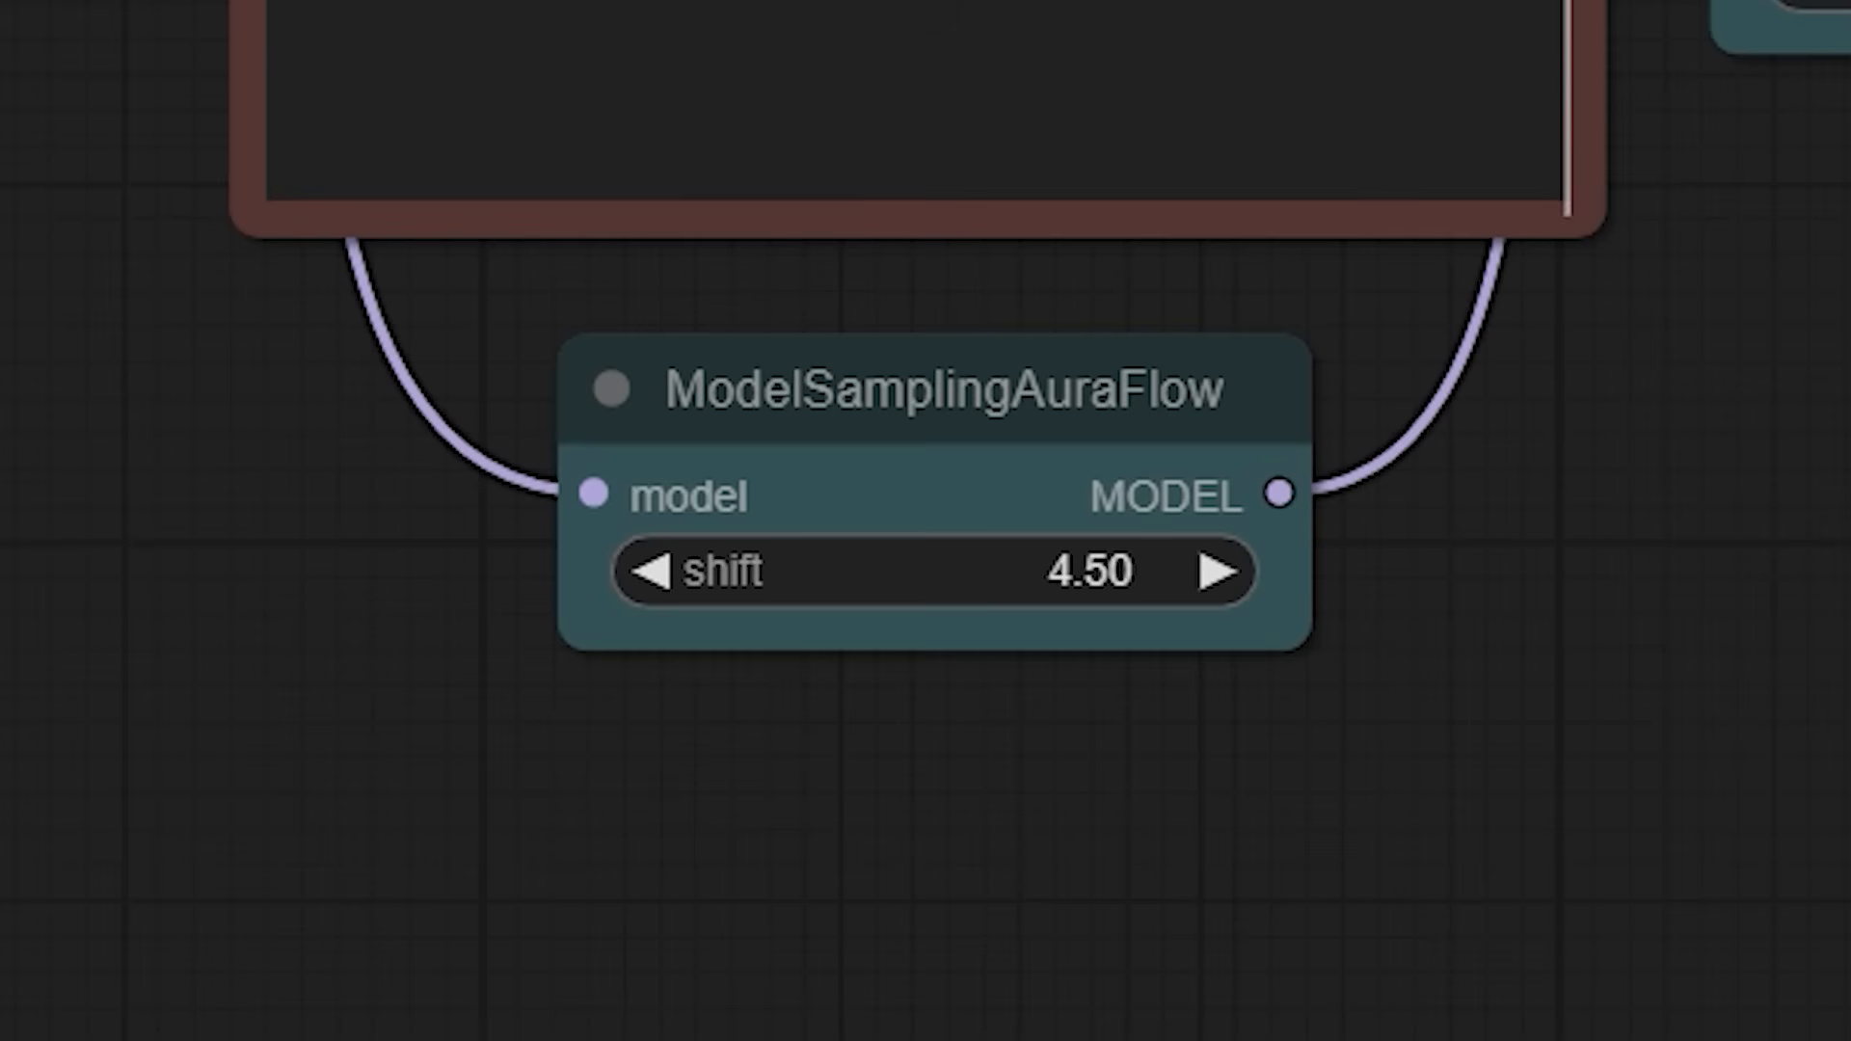
{"action": "left_click", "coordinate": [1116, 574]}
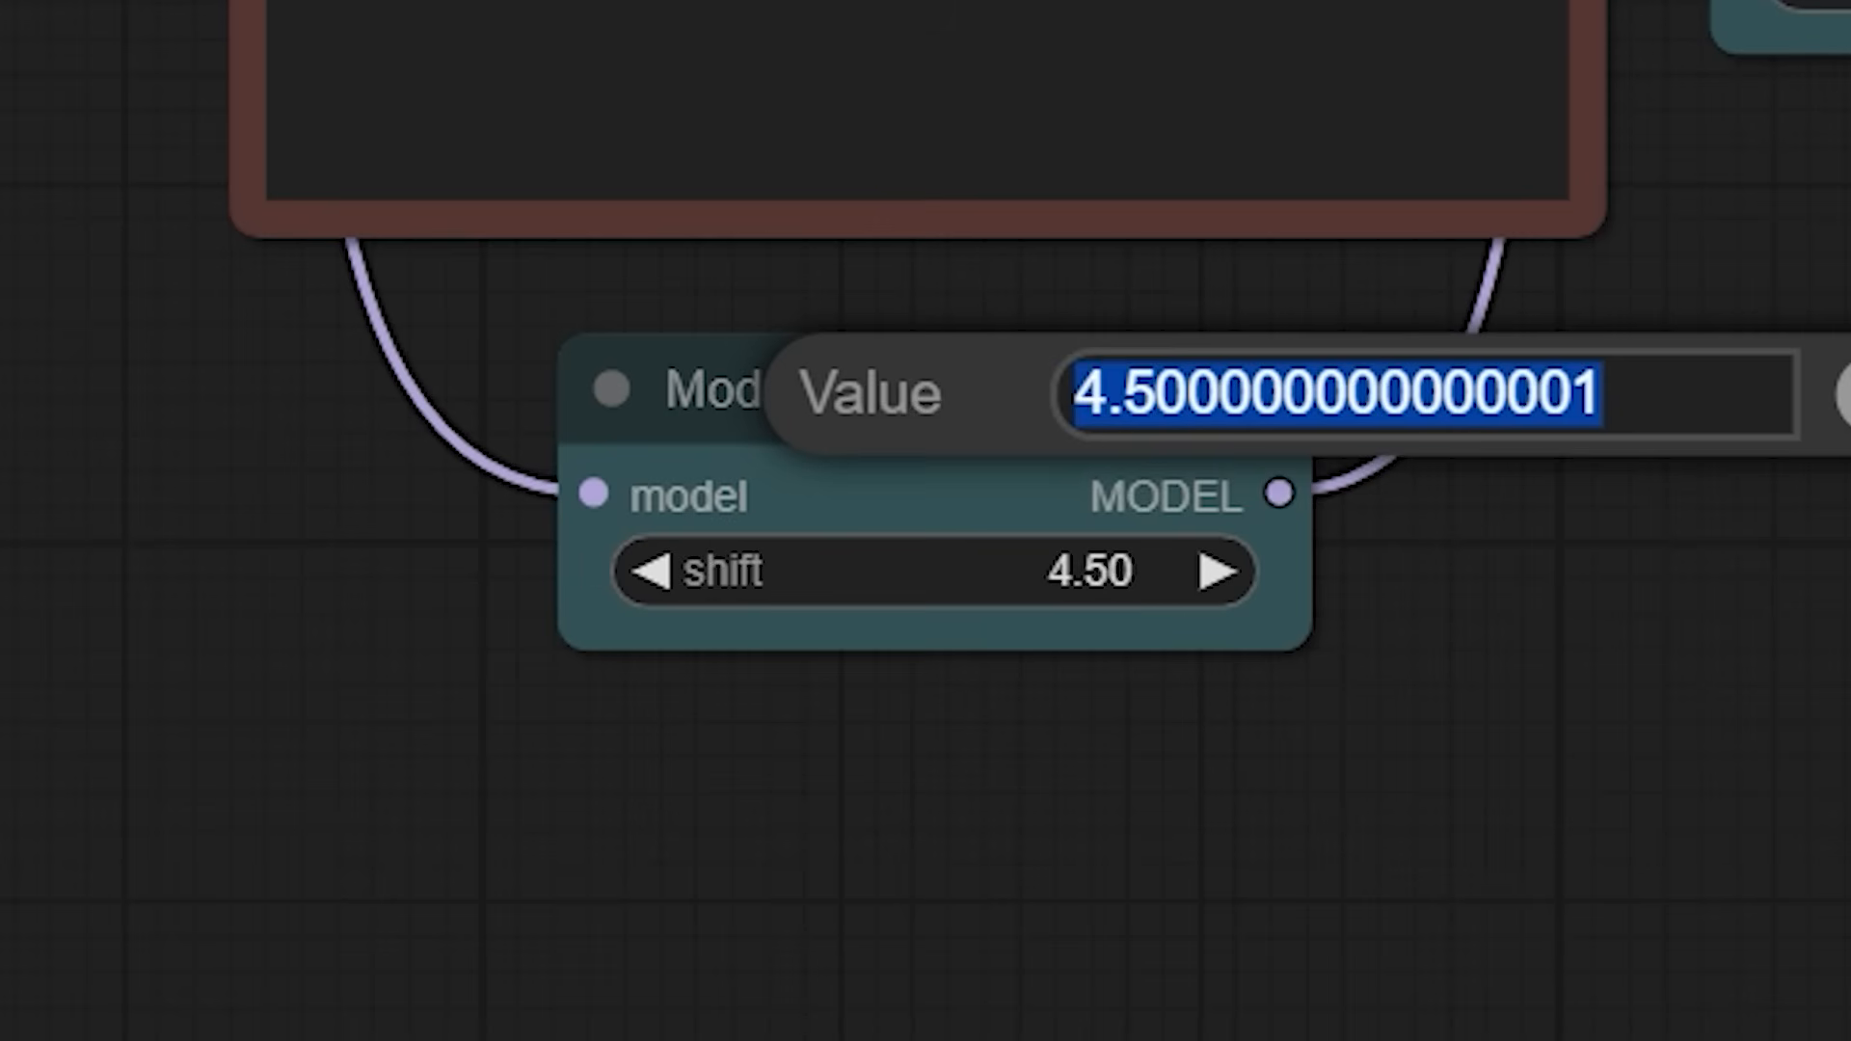
{"action": "type", "text": "3.5"}
{"action": "key", "text": "Return"}
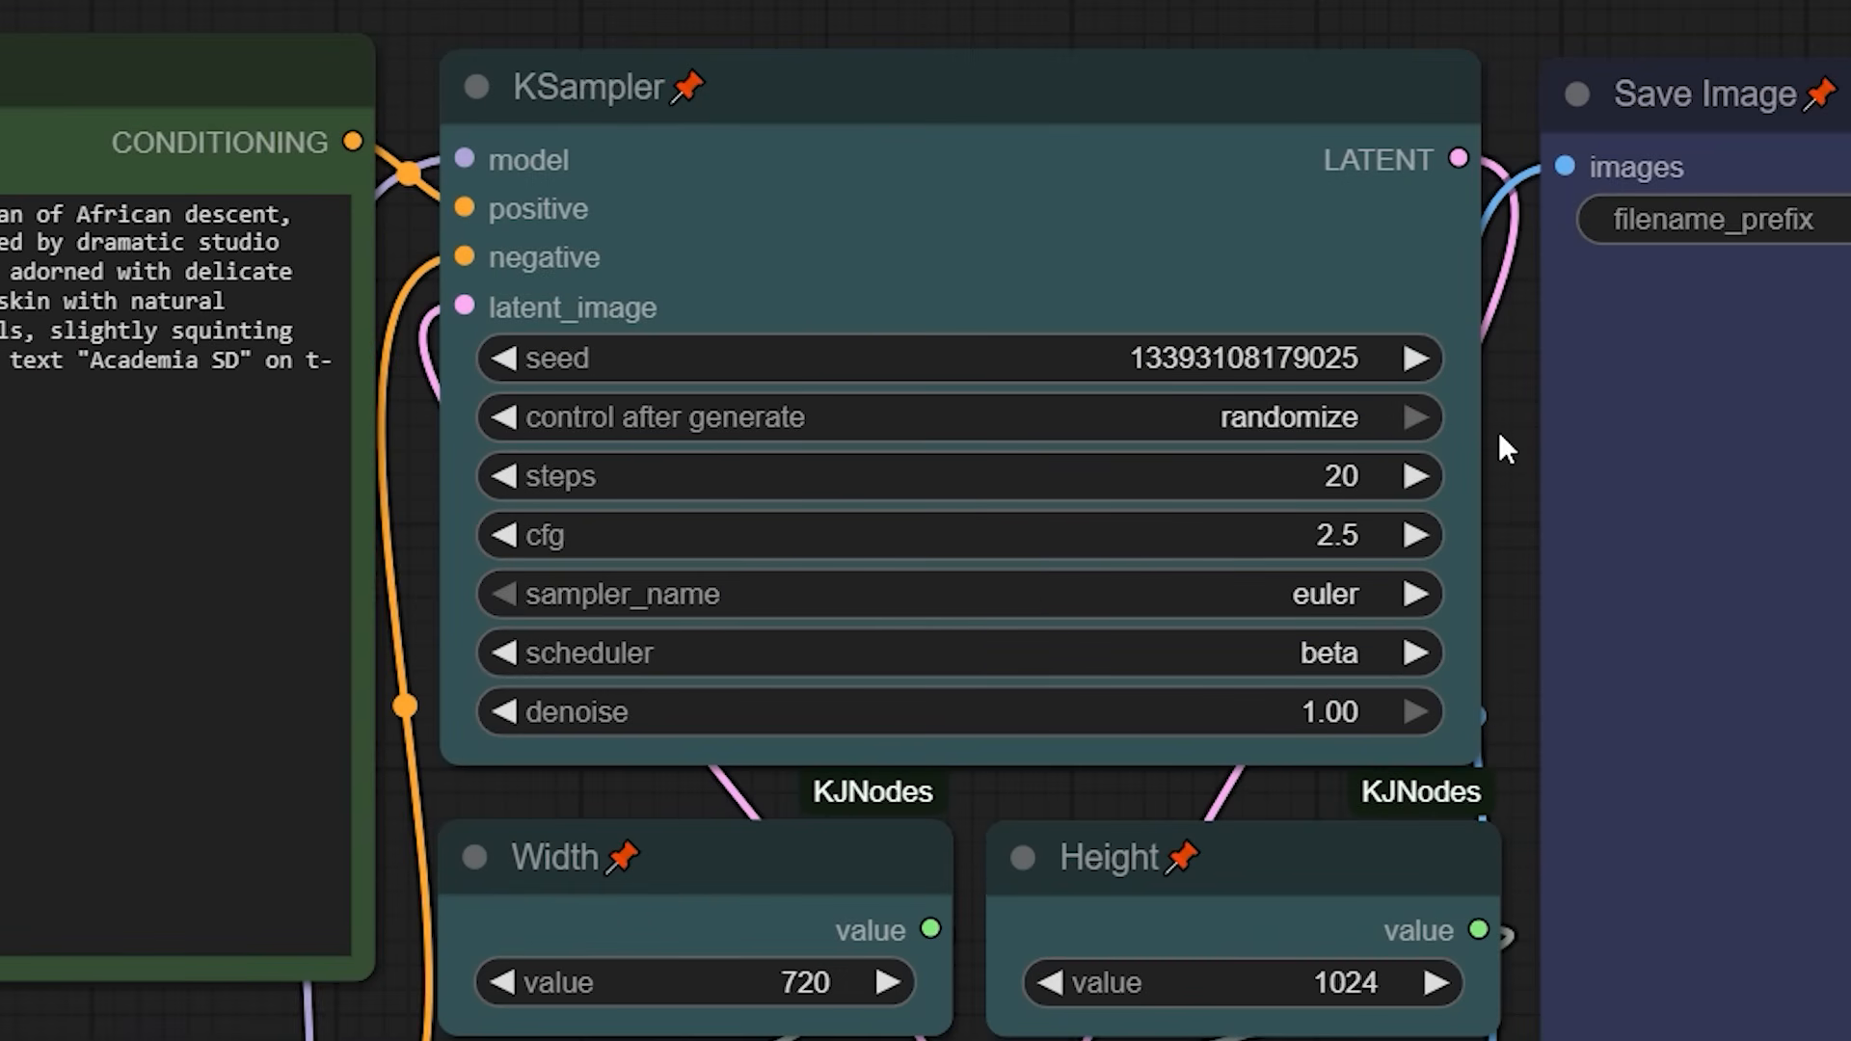
Choose randomize for the KSampler's control after generate, then try 30 steps and set them back to 20.
{"action": "left_click", "coordinate": [1314, 418]}
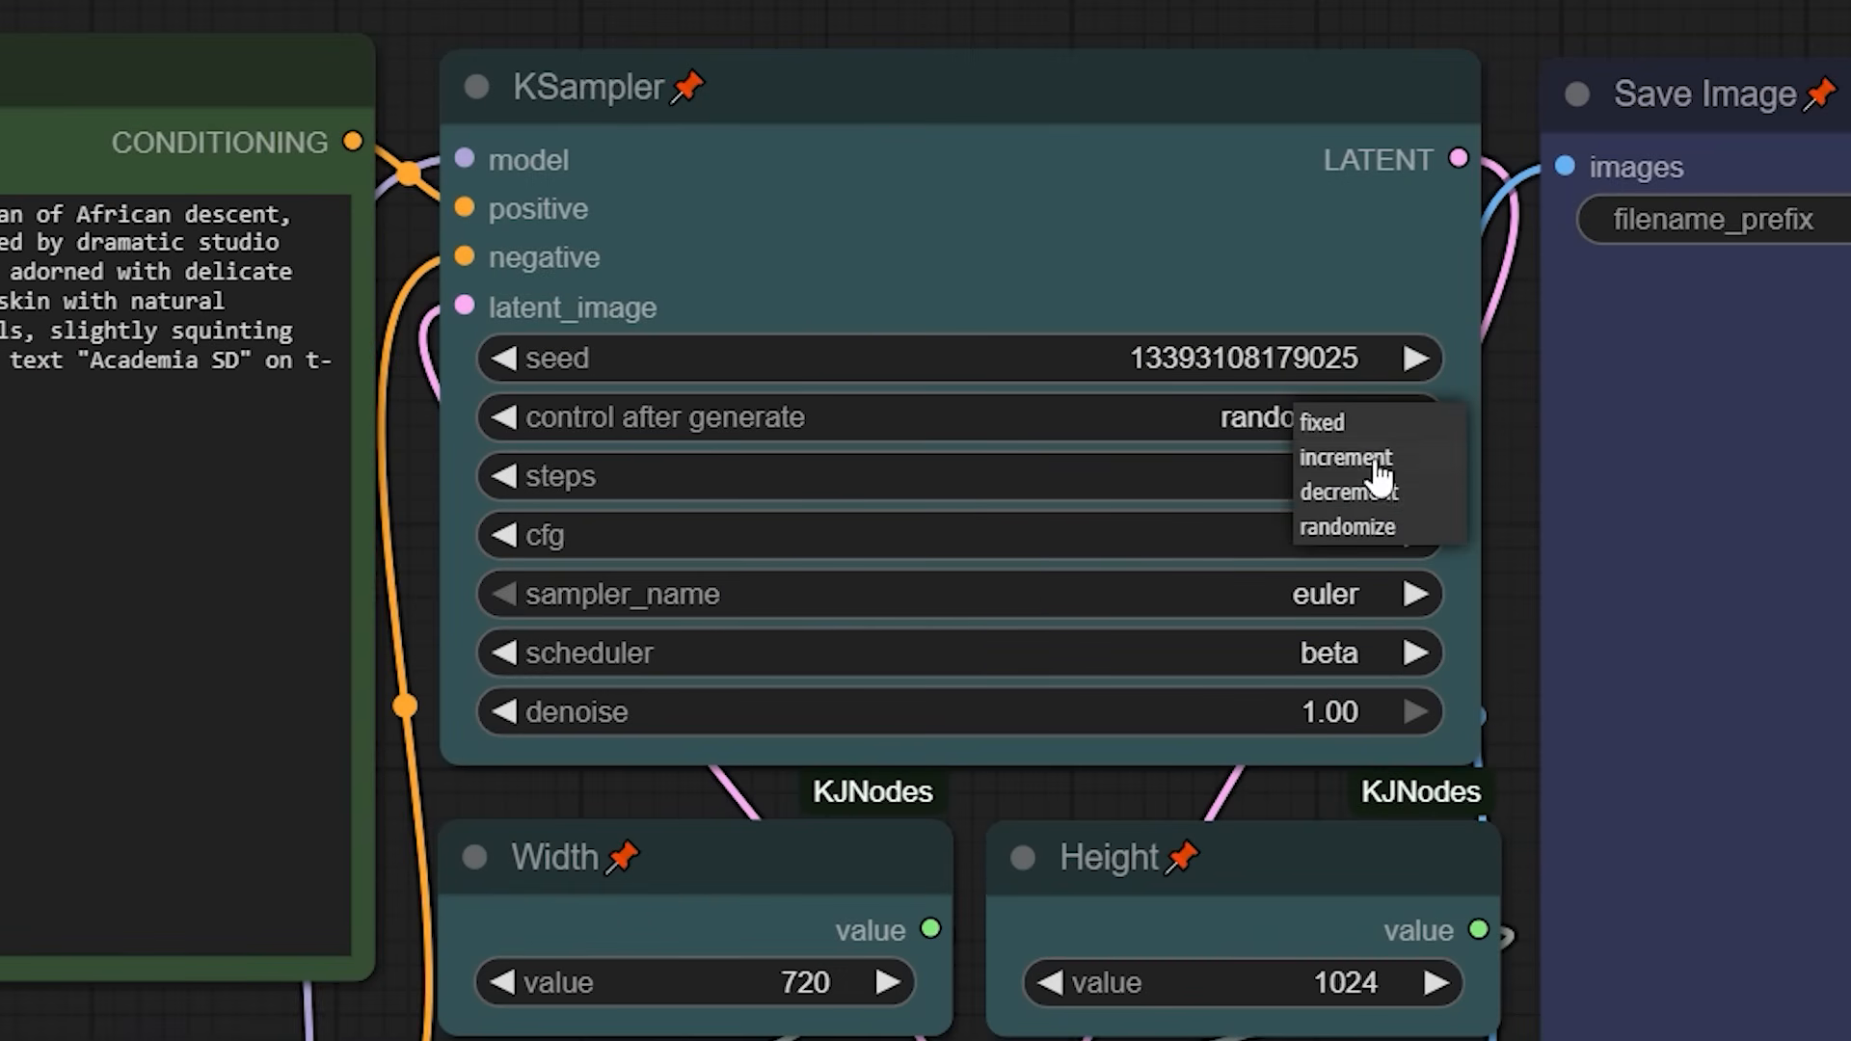
{"action": "left_click", "coordinate": [1338, 531]}
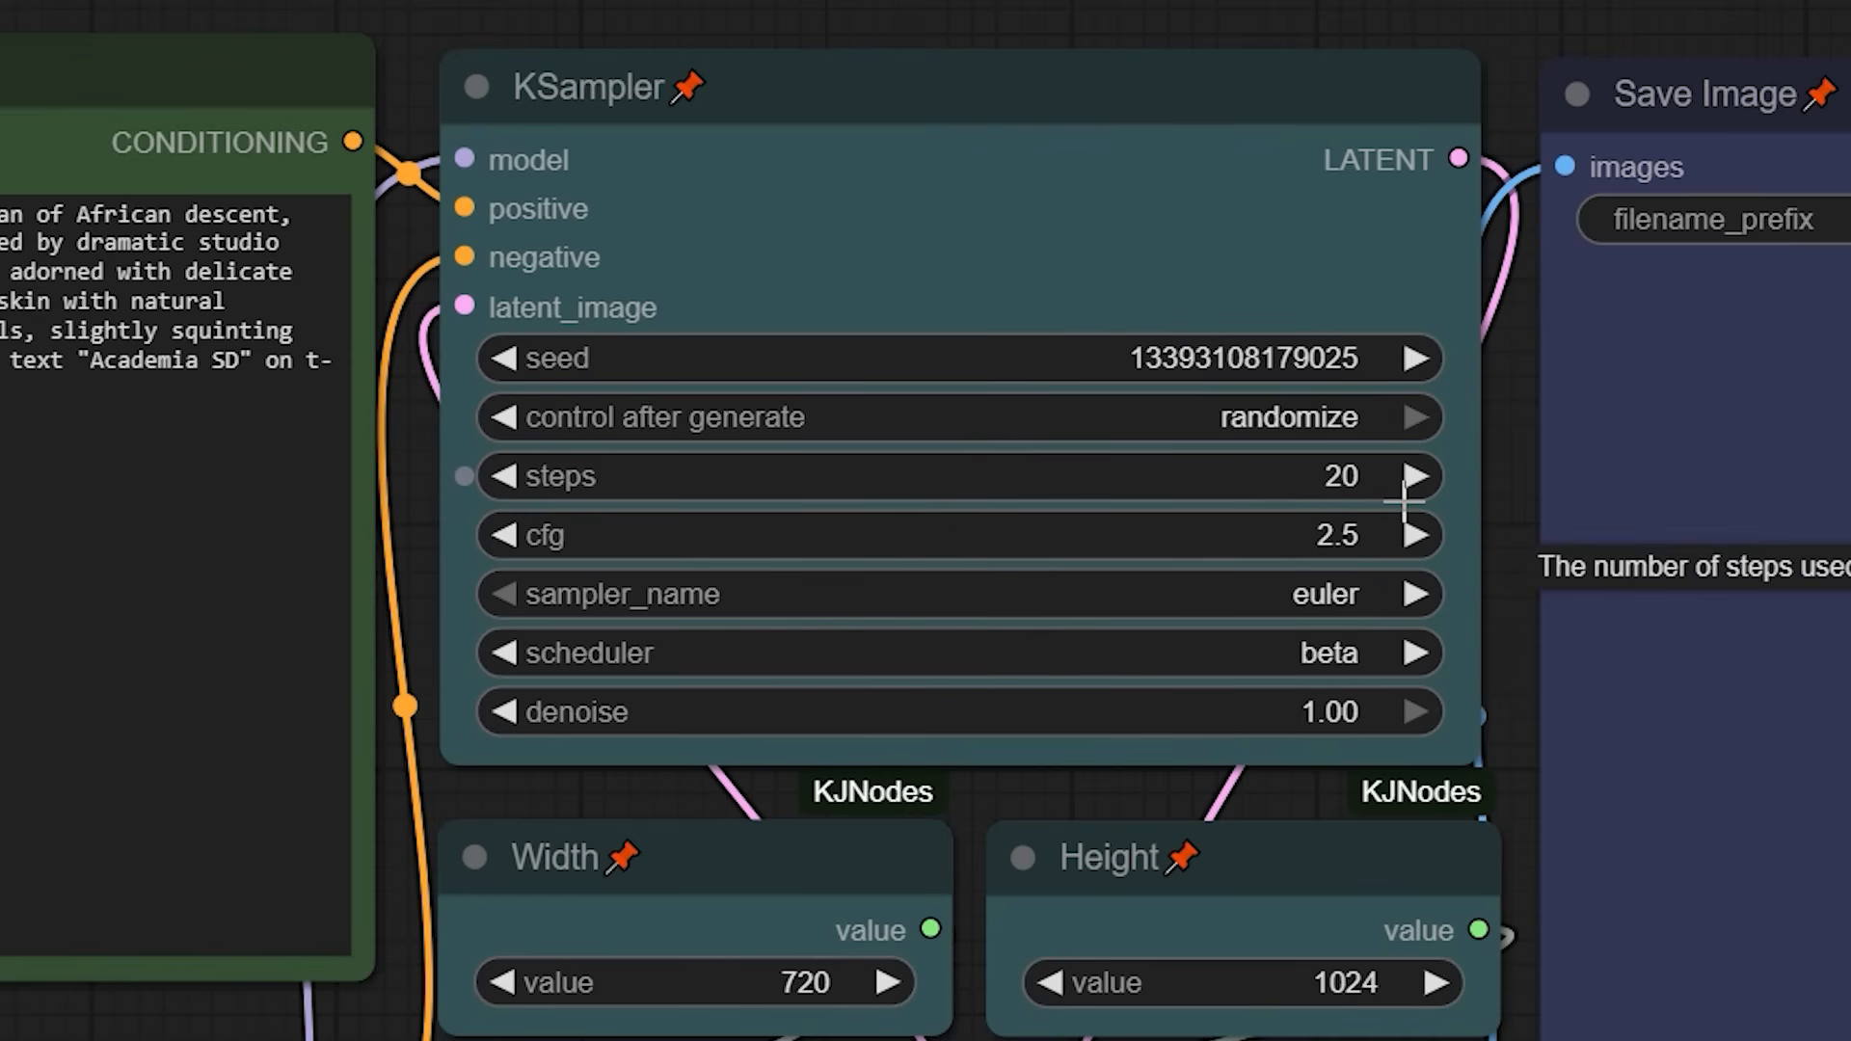
{"action": "left_click", "coordinate": [1363, 475]}
{"action": "type", "text": "30"}
{"action": "key", "text": "Return"}
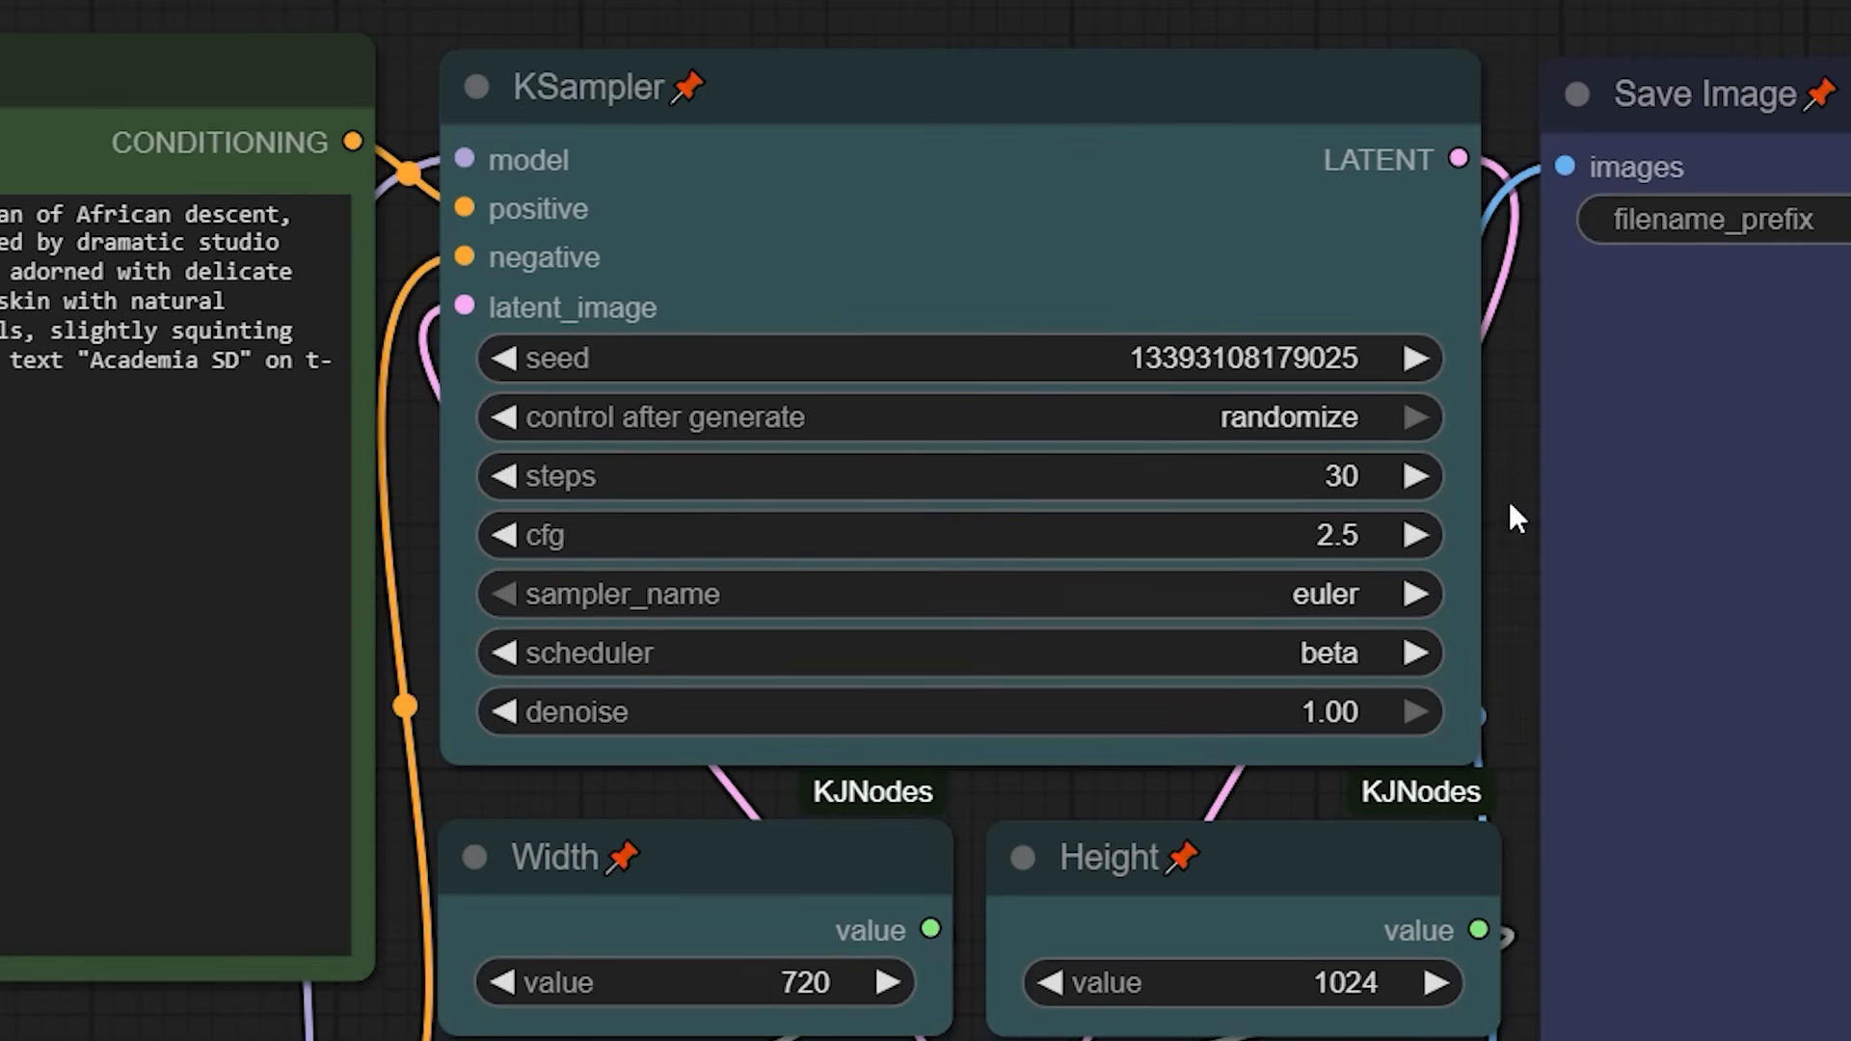
{"action": "left_click", "coordinate": [1387, 476]}
{"action": "left_click", "coordinate": [1355, 476]}
{"action": "type", "text": "2"}
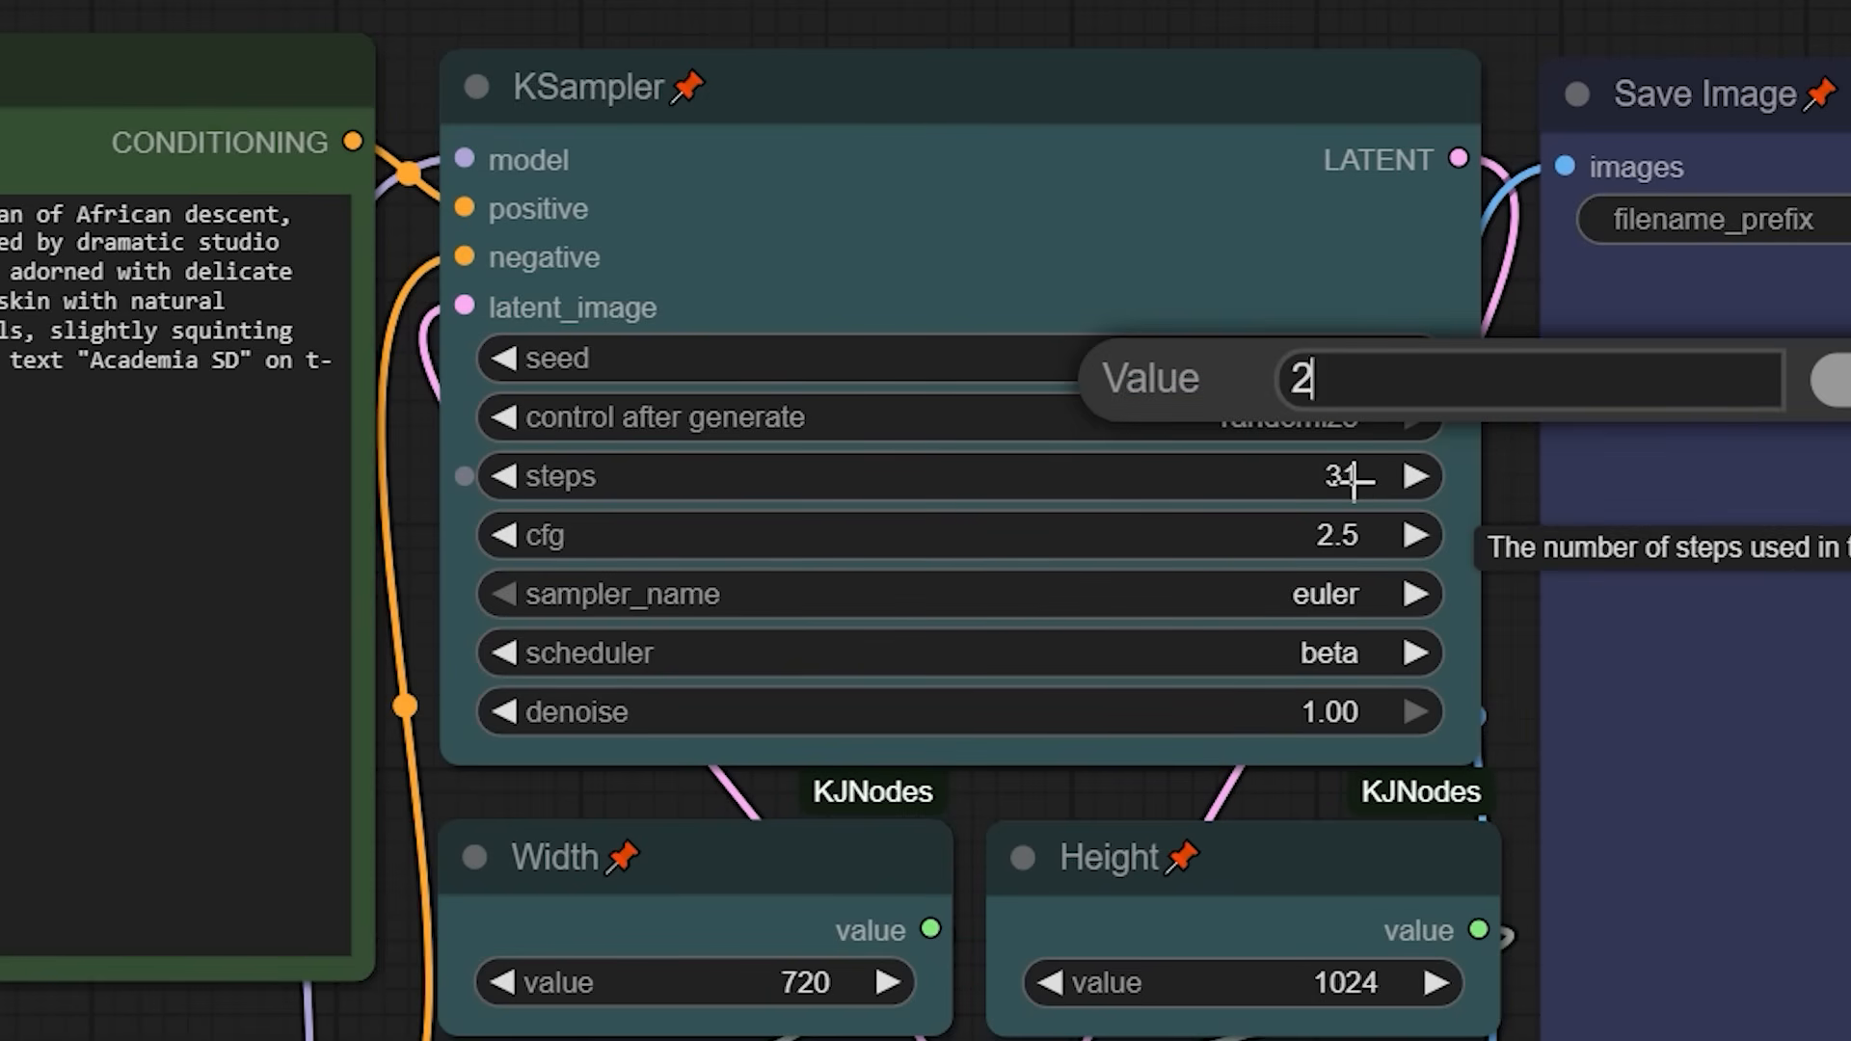
{"action": "key", "text": "Escape"}
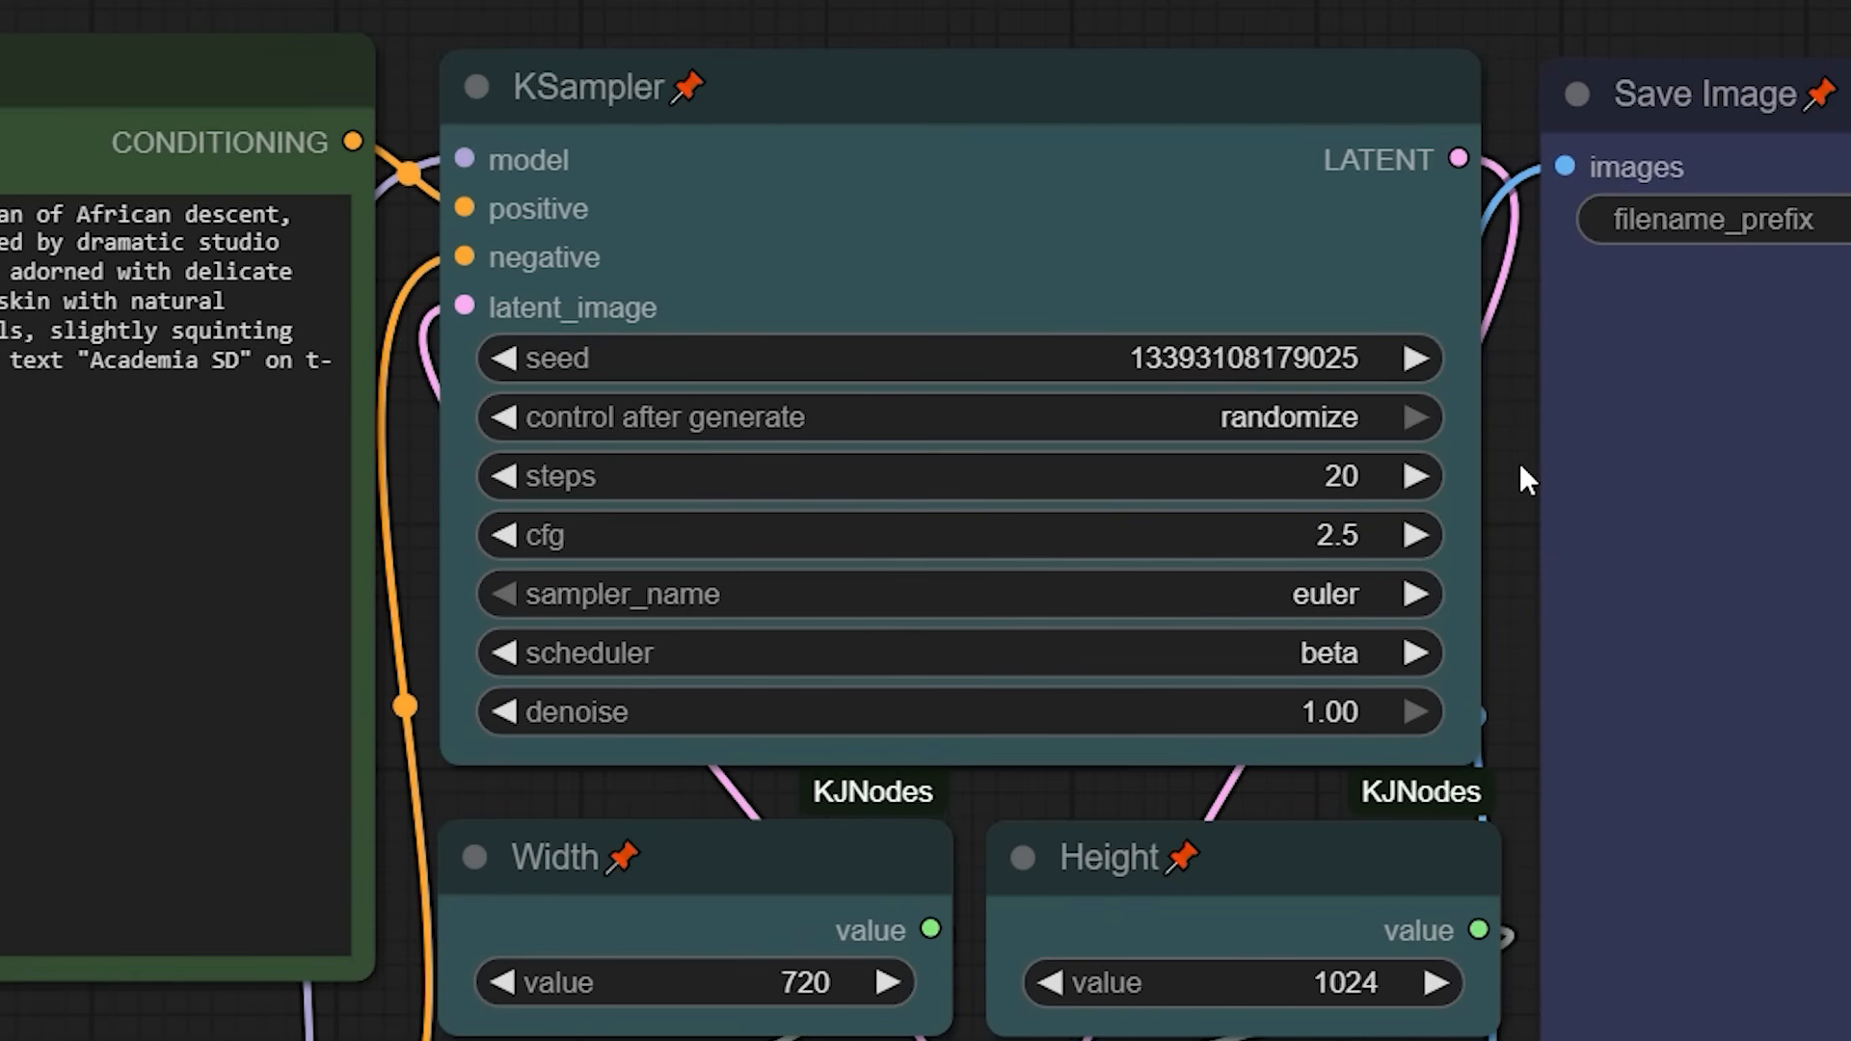
Try 10 steps in the KSampler and set them back to 20.
{"action": "left_click", "coordinate": [1343, 477]}
{"action": "type", "text": "10"}
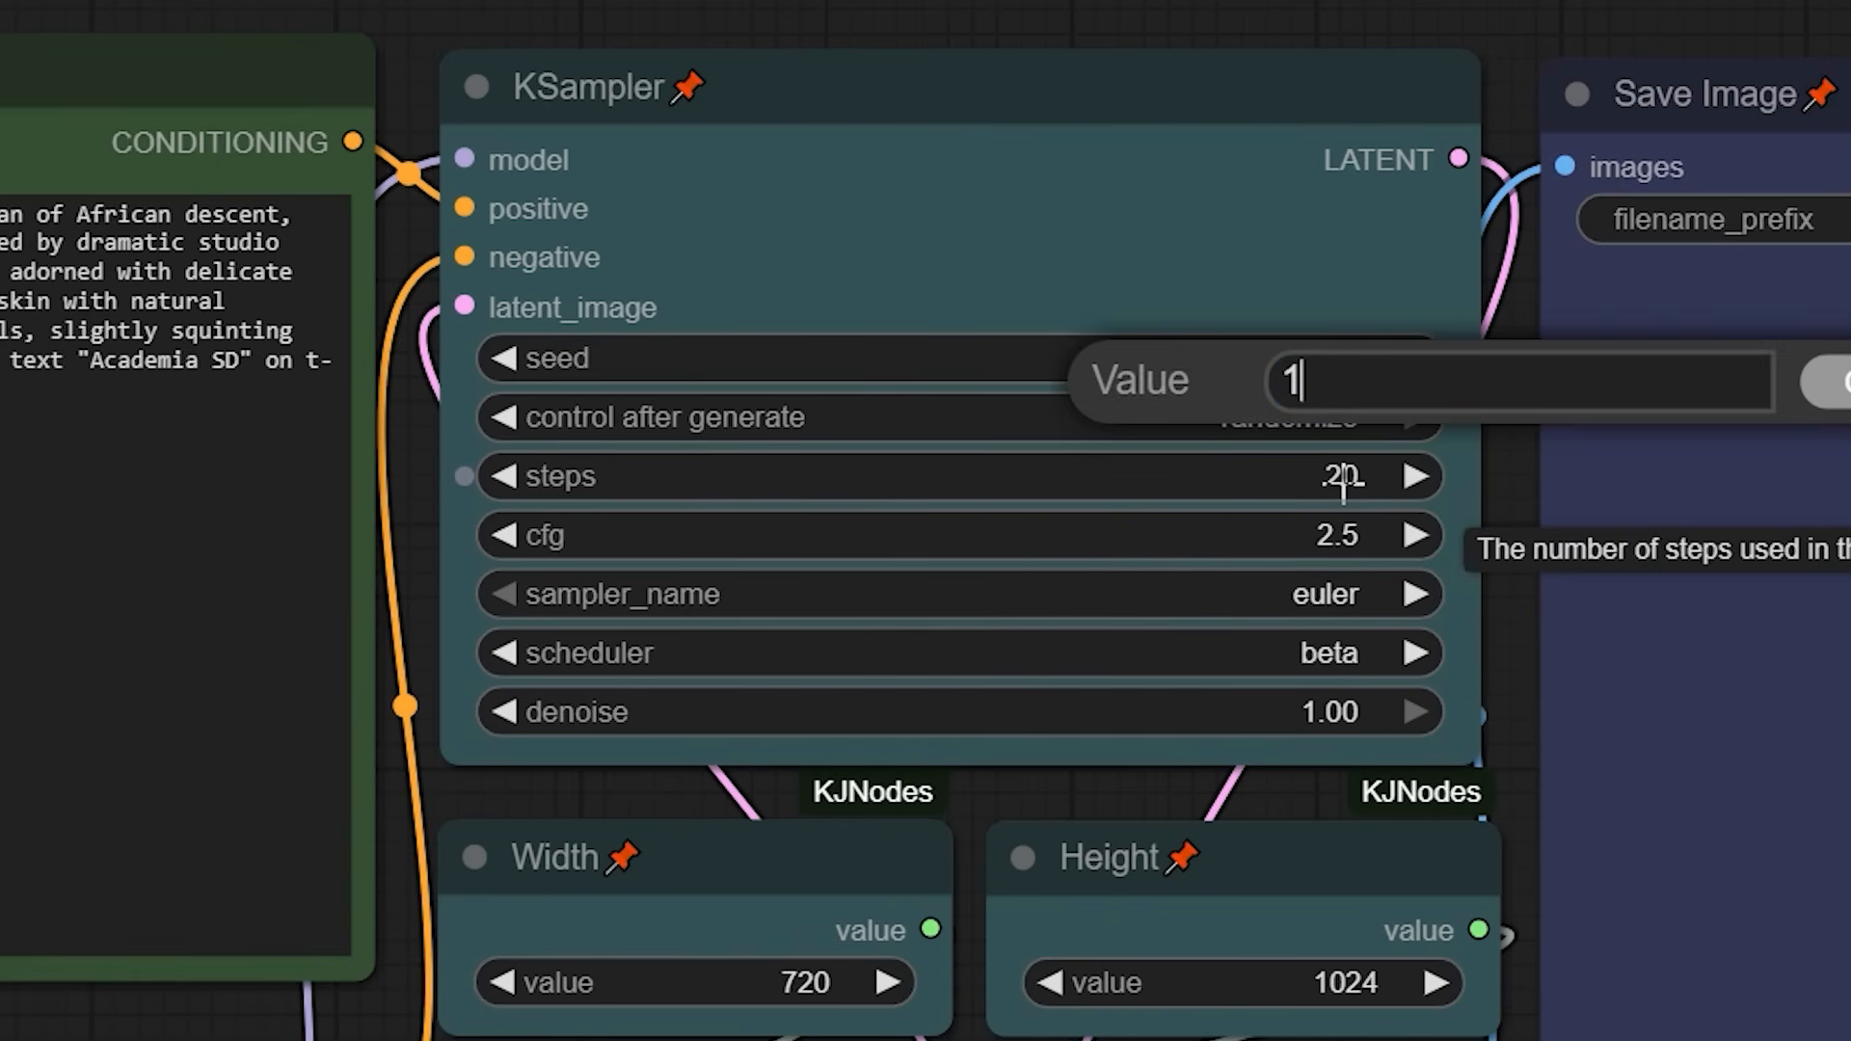
{"action": "key", "text": "Return"}
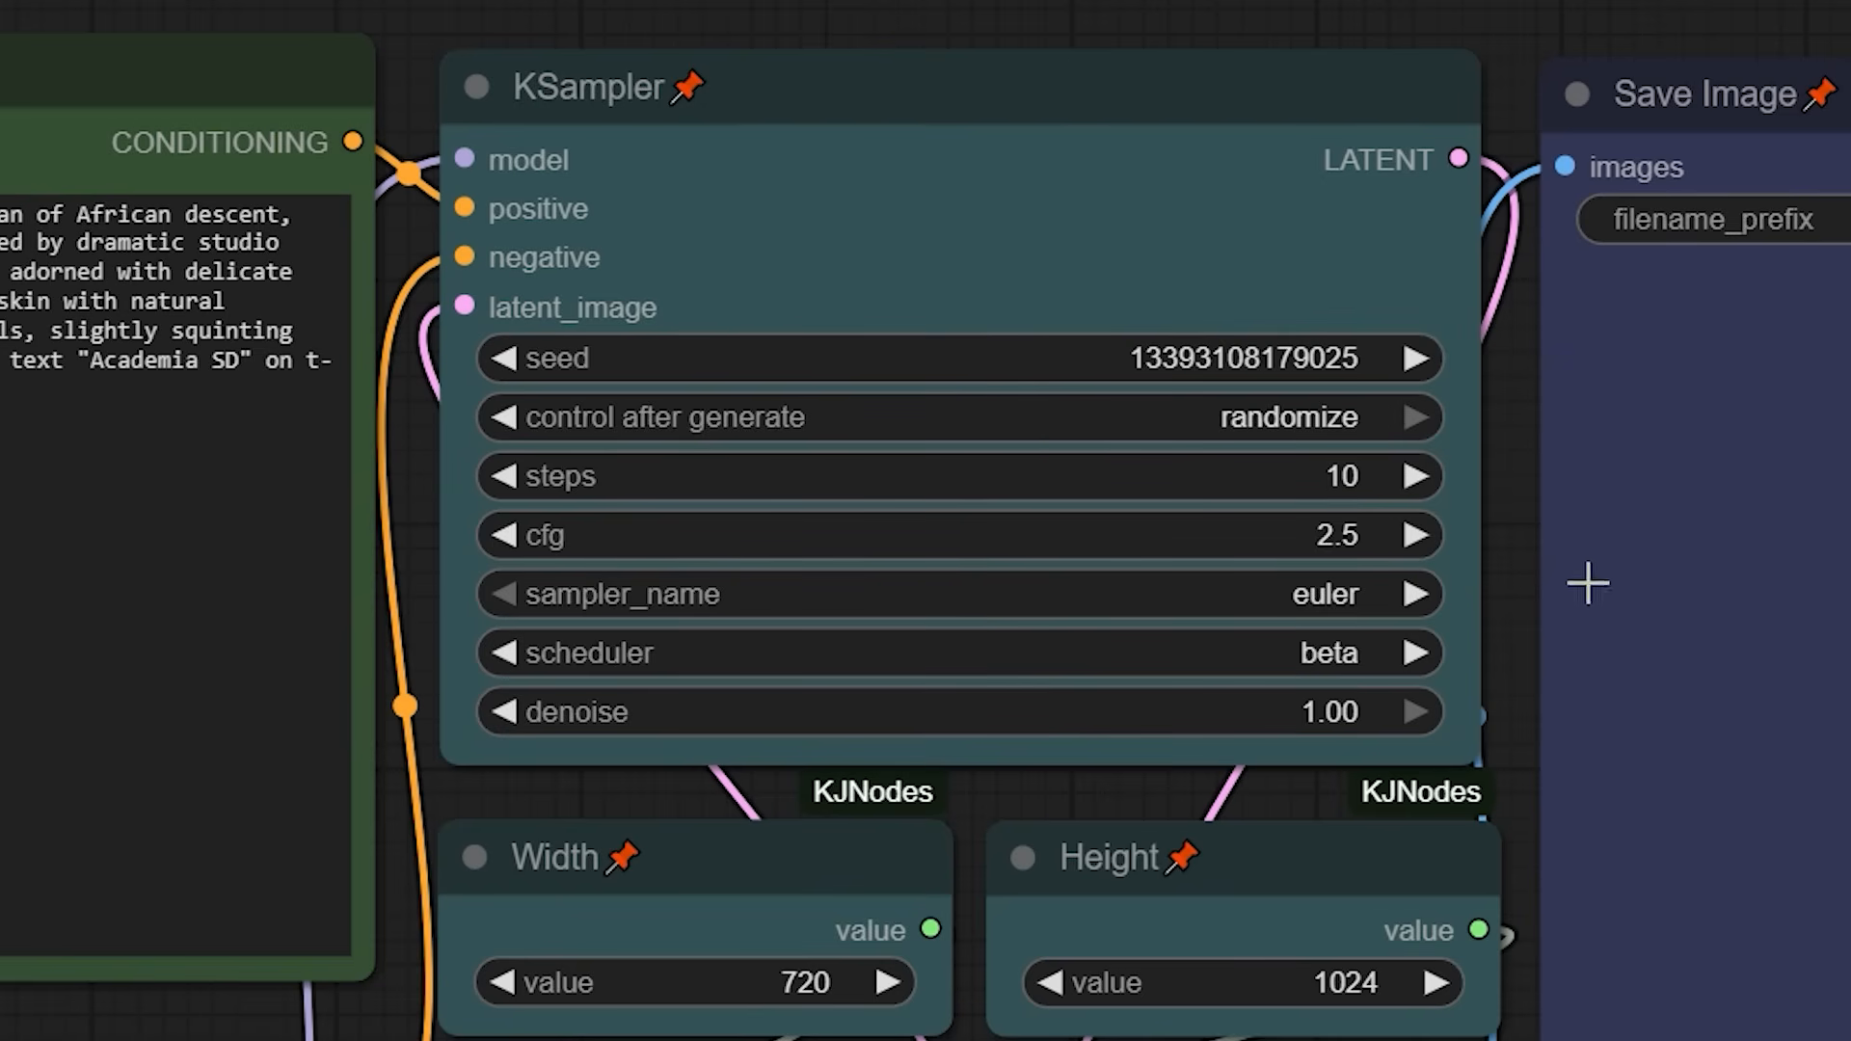
{"action": "left_click", "coordinate": [1378, 476]}
{"action": "type", "text": "20"}
{"action": "key", "text": "Return"}
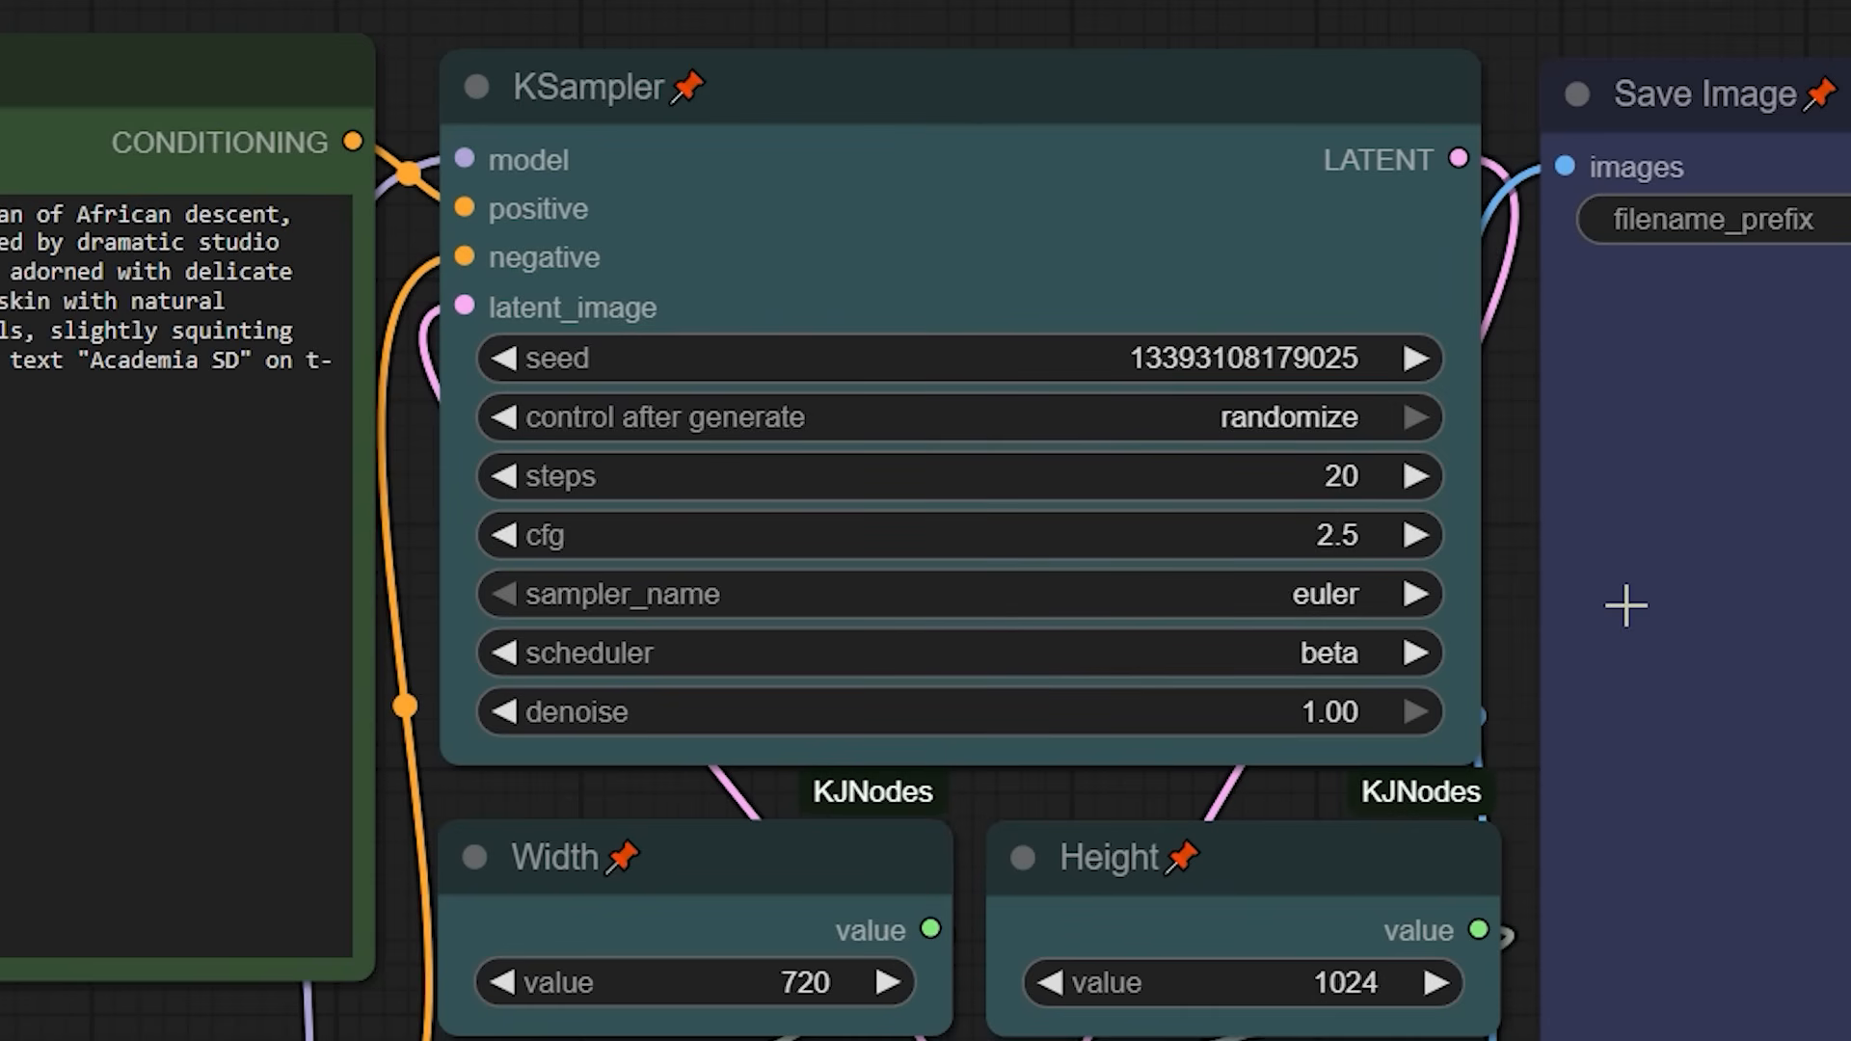
Try a cfg of 1.0 in the KSampler and set it back to 2.5.
{"action": "left_click", "coordinate": [1329, 531]}
{"action": "type", "text": "4"}
{"action": "key", "text": "Return"}
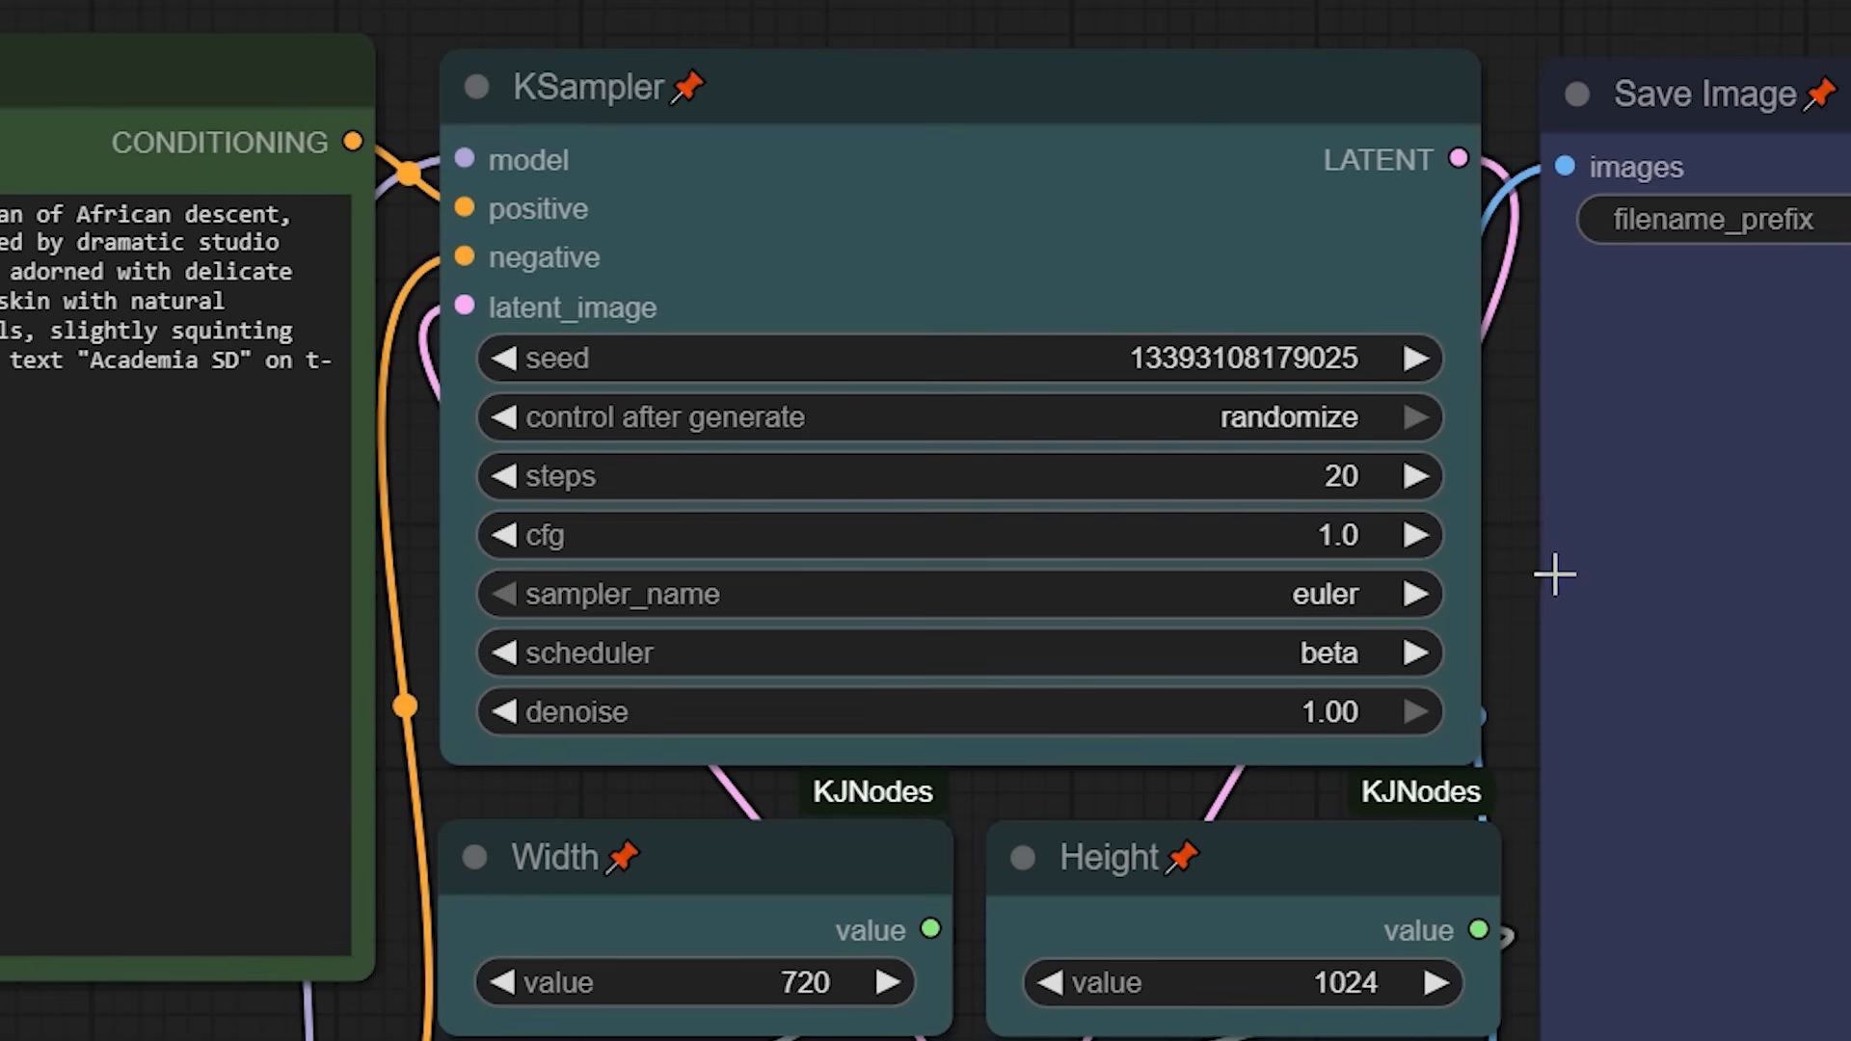
{"action": "left_click", "coordinate": [1353, 533]}
{"action": "type", "text": "2."}
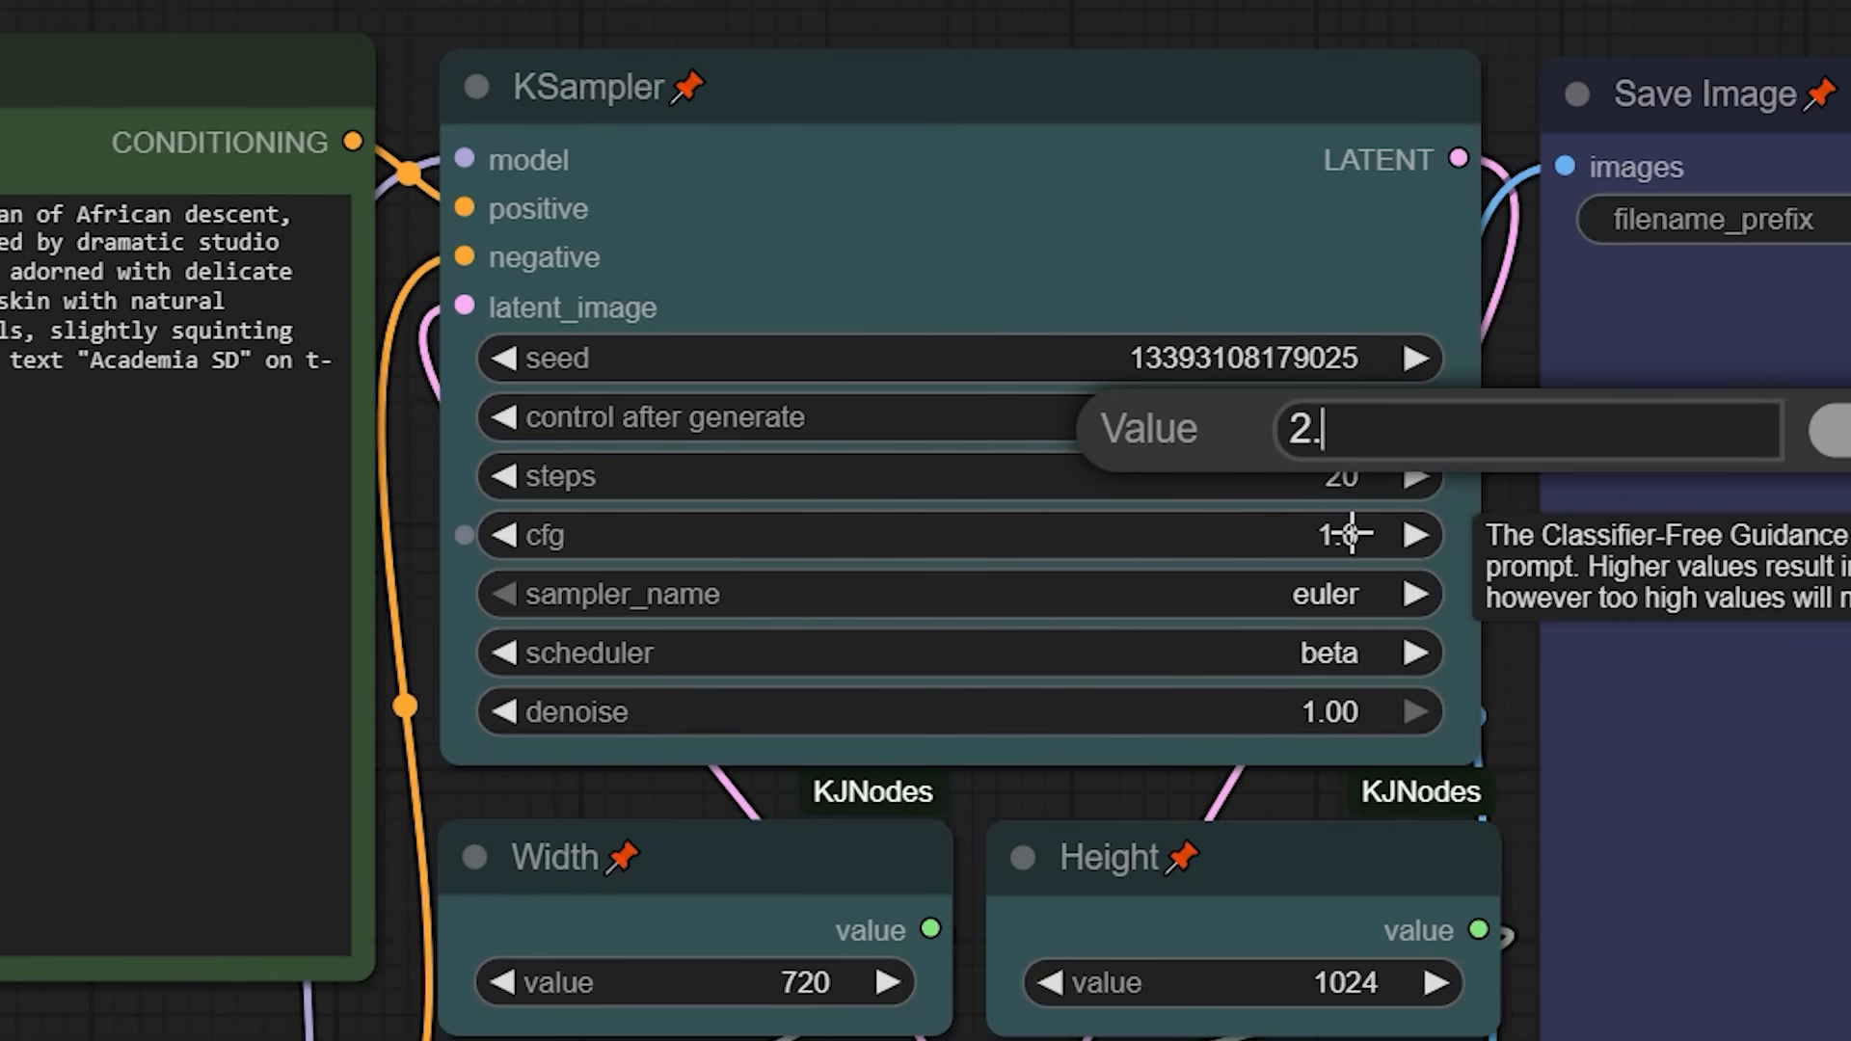
{"action": "type", "text": "5"}
{"action": "key", "text": "Return"}
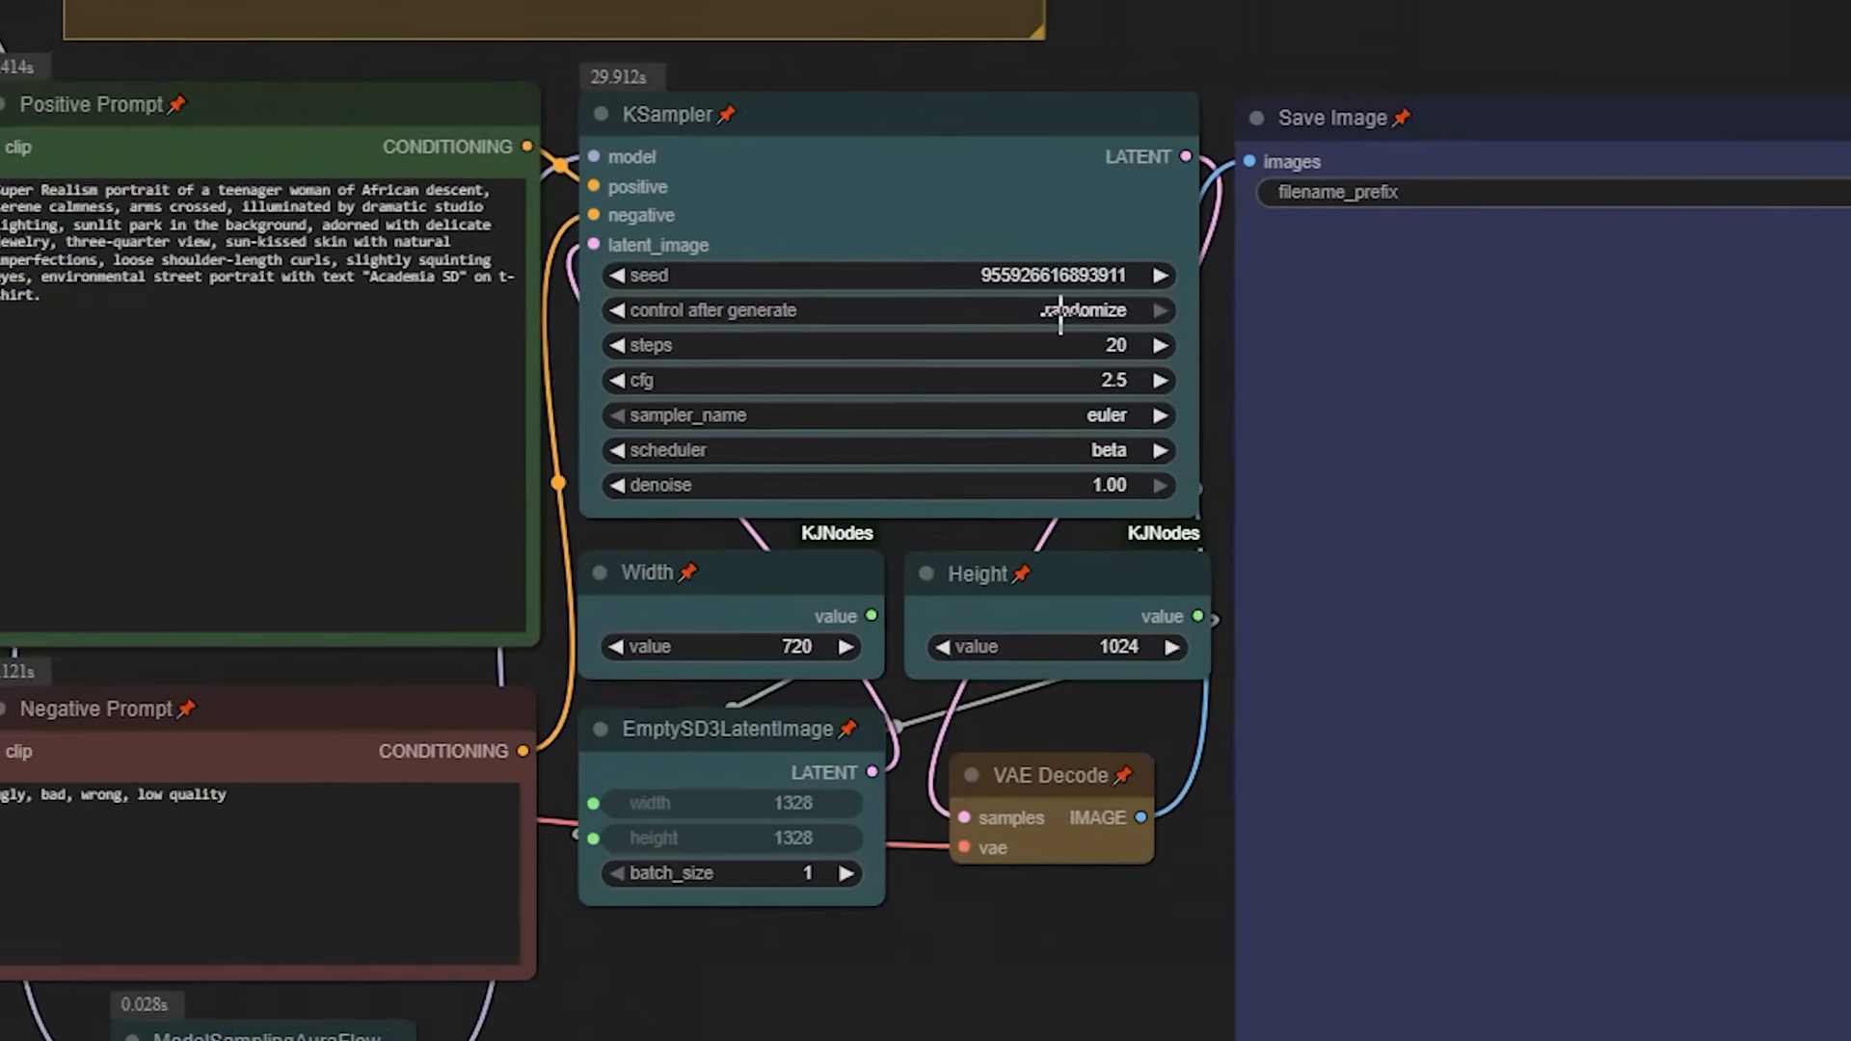
Set the KSampler's control after generate to fixed and its steps to 20.
{"action": "left_click", "coordinate": [1060, 311]}
{"action": "left_click", "coordinate": [1060, 321]}
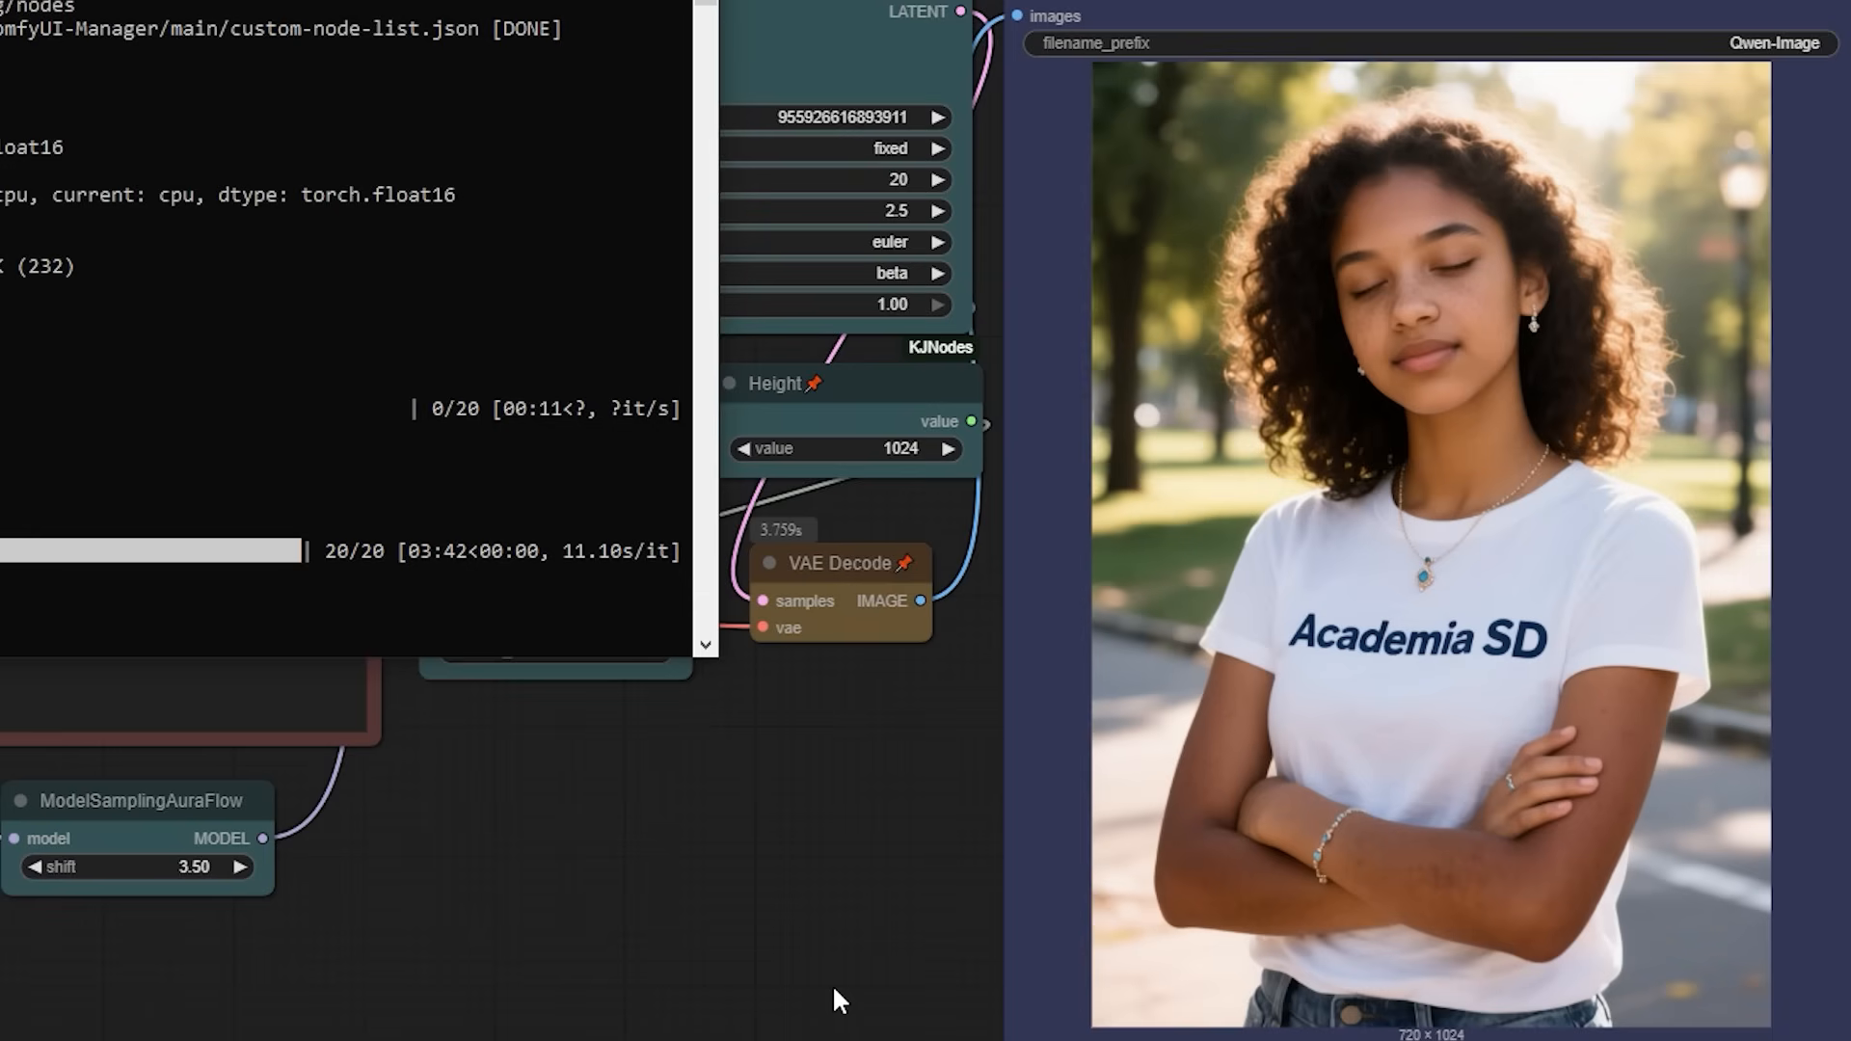
{"action": "type", "text": "20"}
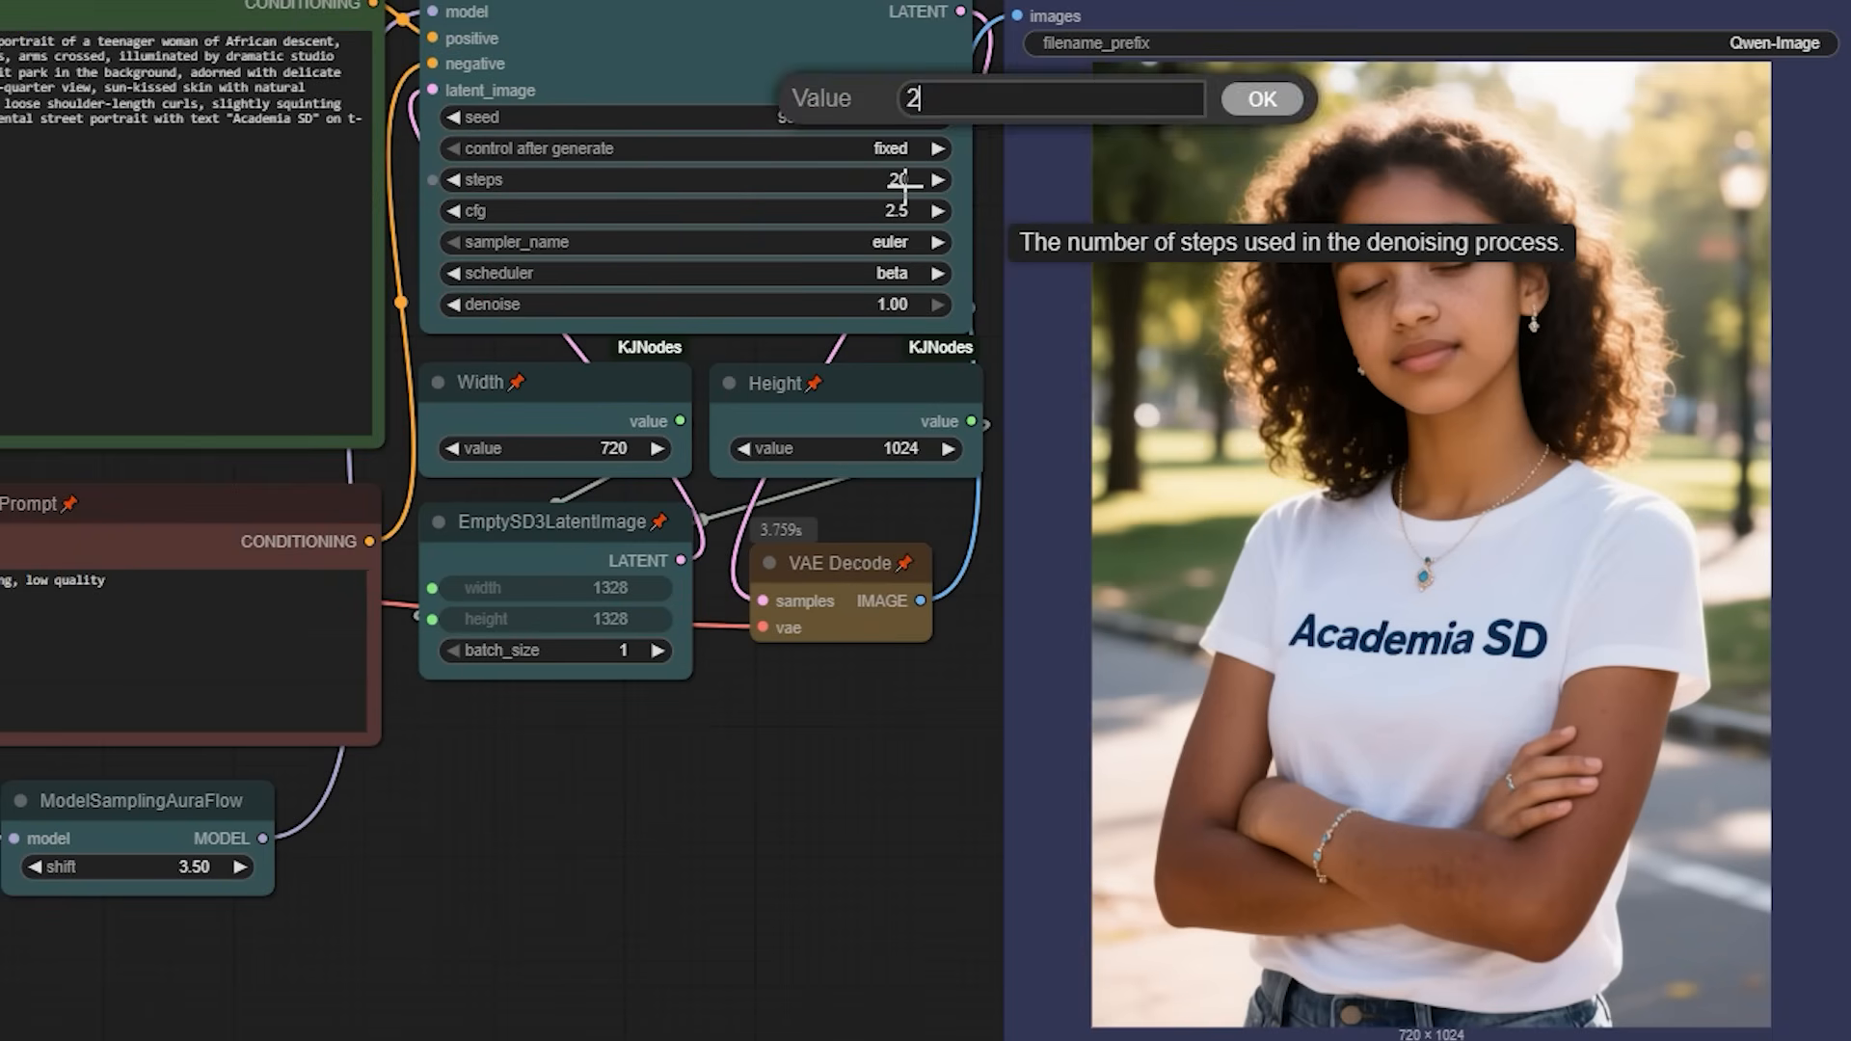
{"action": "key", "text": "Return"}
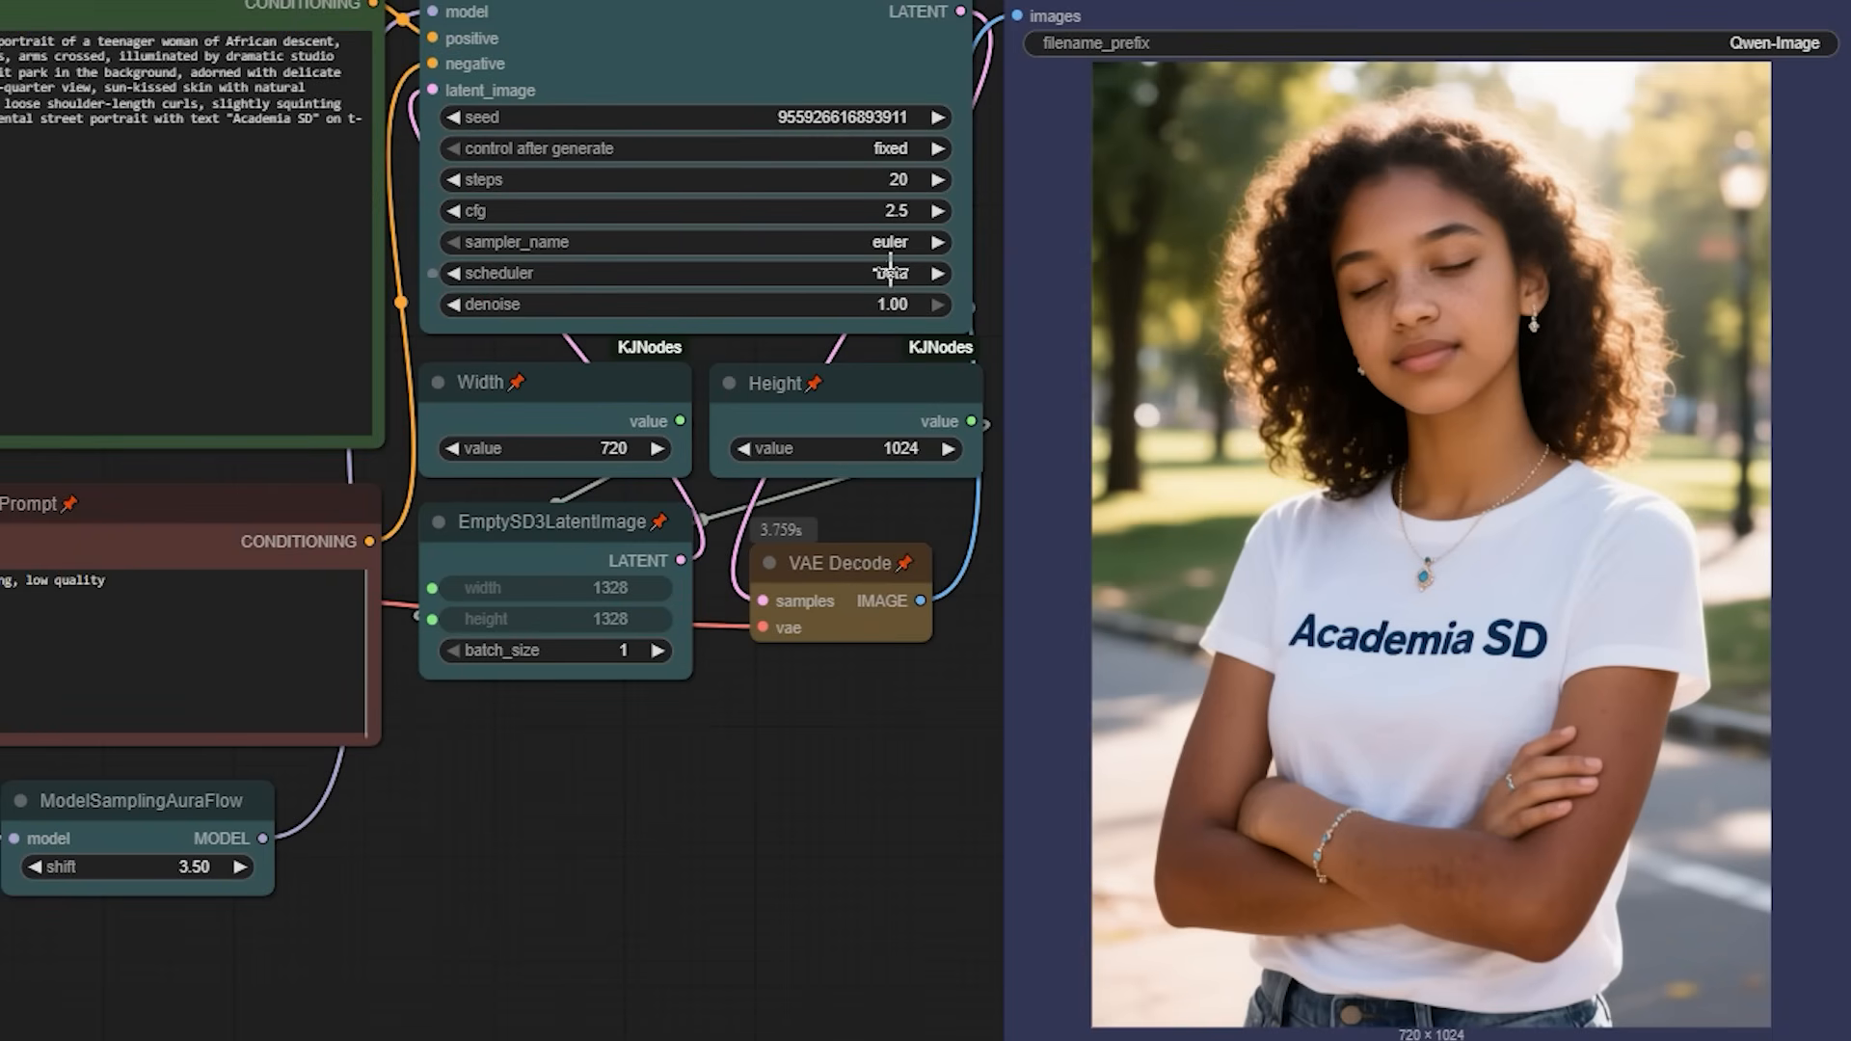
Set the KSampler's cfg to 1.0 while using the fixed seed.
{"action": "left_click", "coordinate": [906, 211]}
{"action": "type", "text": "1"}
{"action": "key", "text": "Return"}
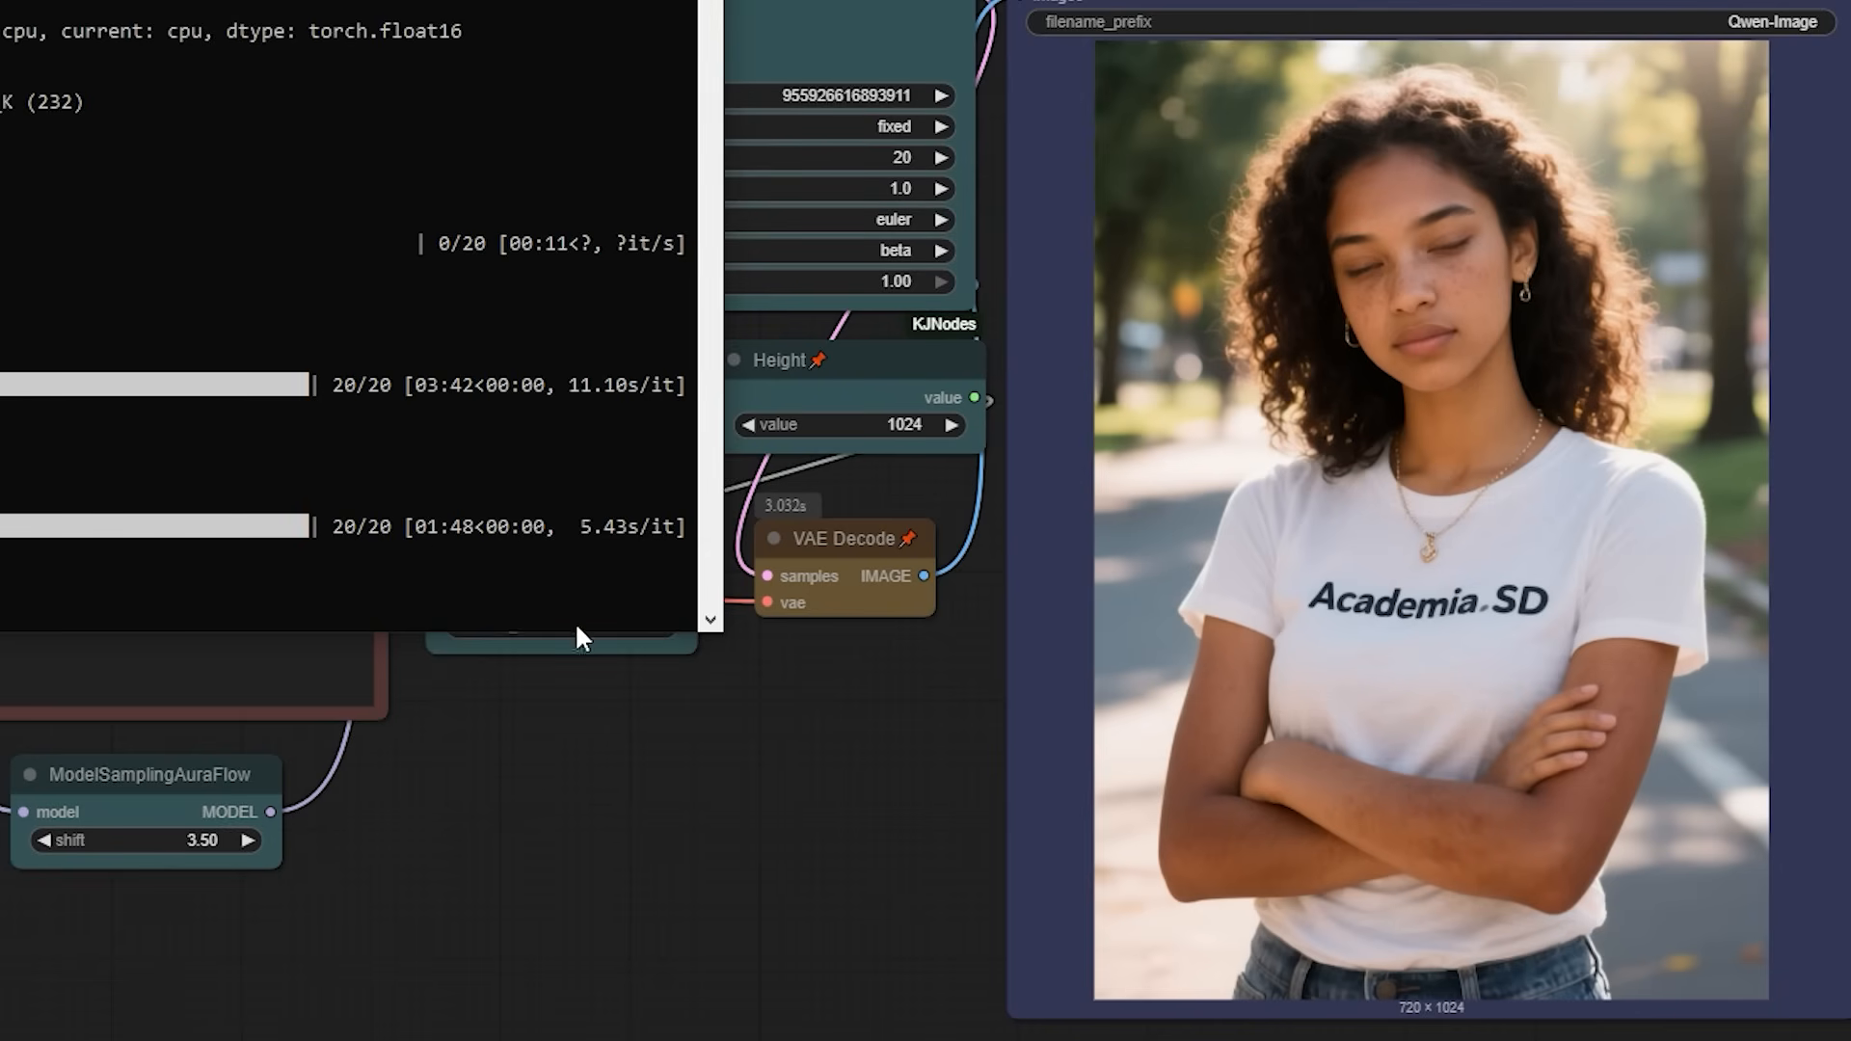
Set the KSampler's steps to 10 and run the workflow to generate a new portrait.
{"action": "left_click", "coordinate": [896, 157]}
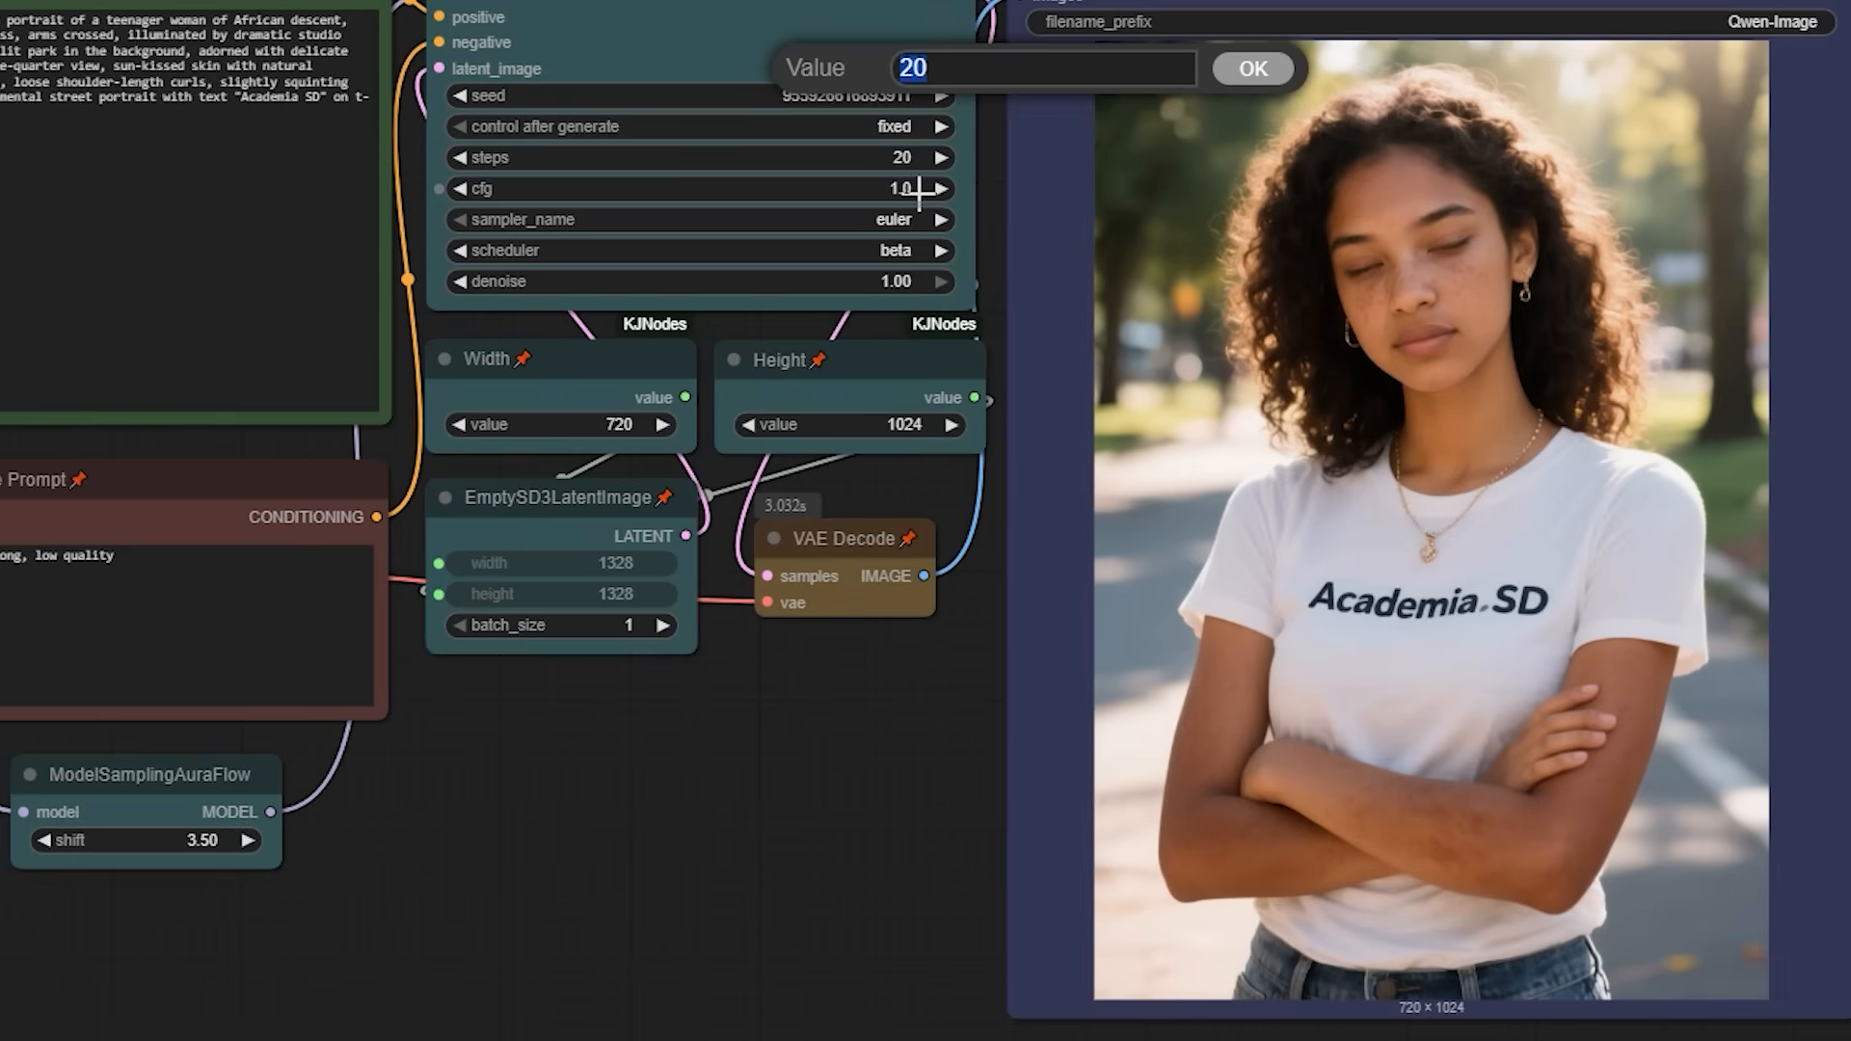
{"action": "type", "text": "10"}
{"action": "key", "text": "Return"}
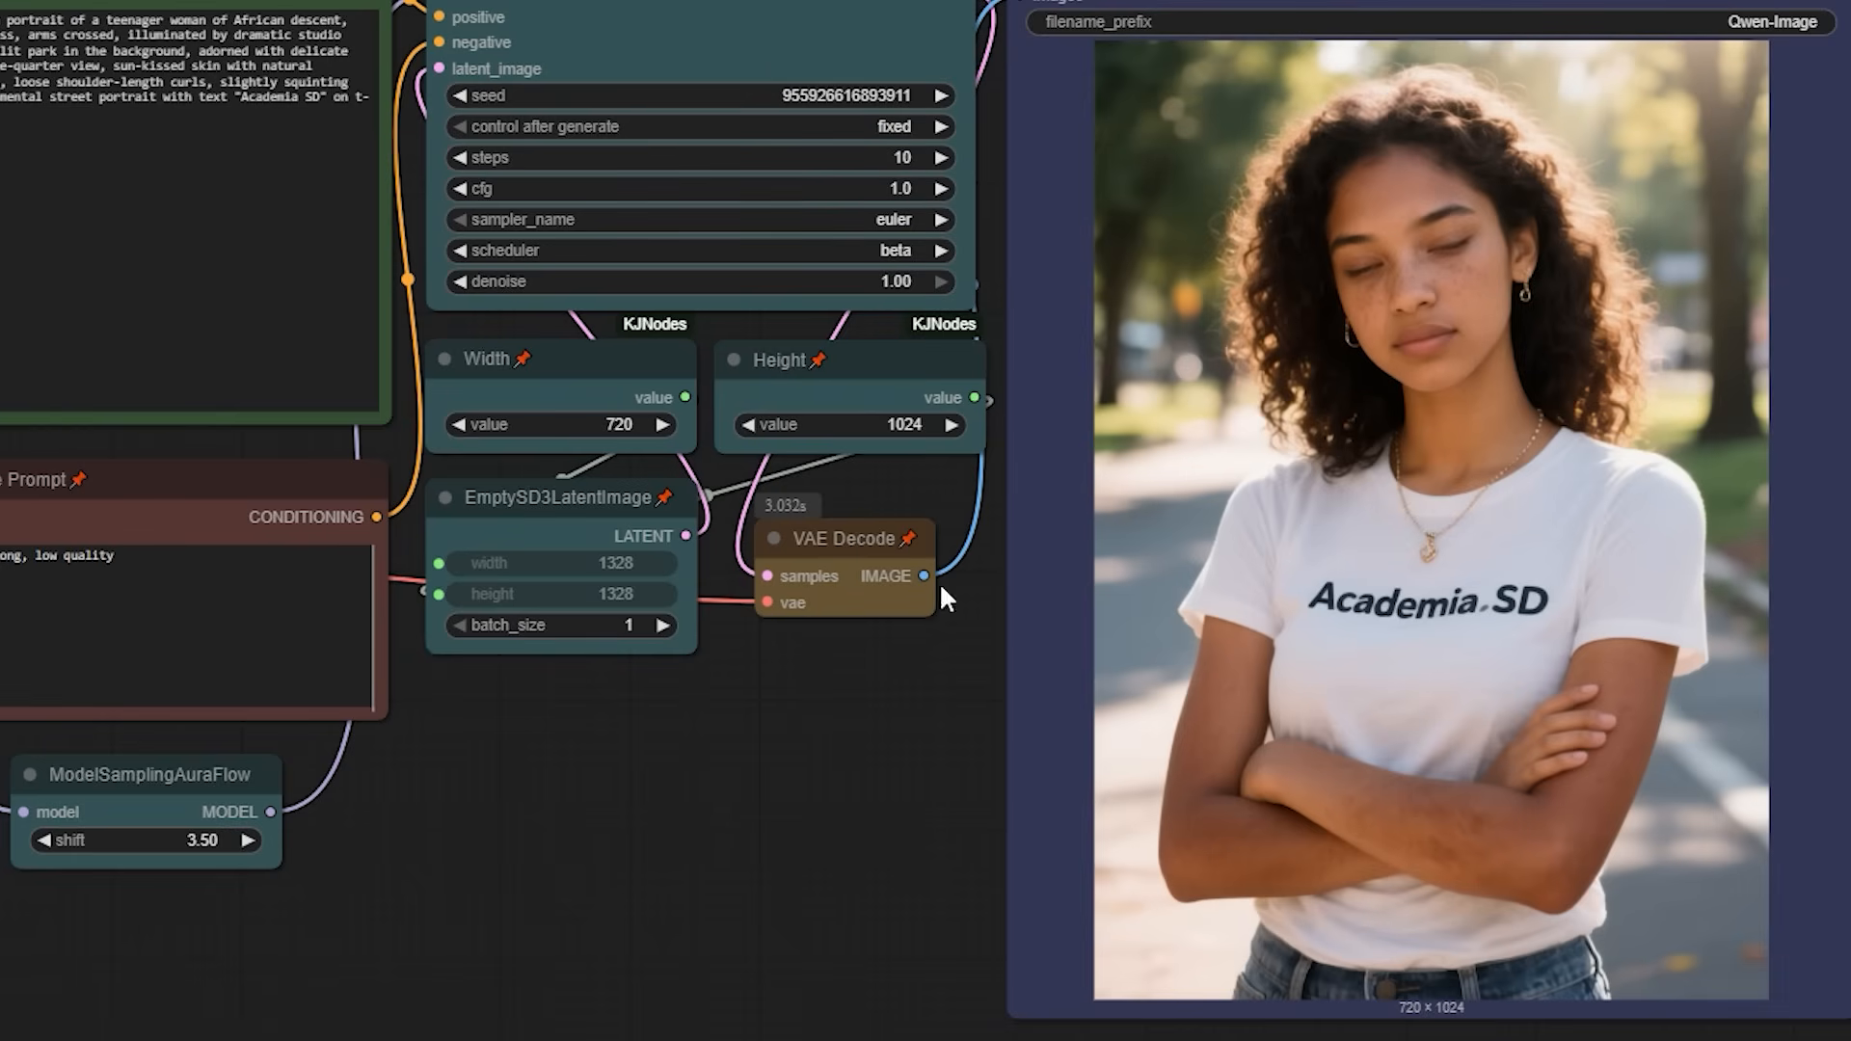
{"action": "key", "text": "ctrl+Return"}
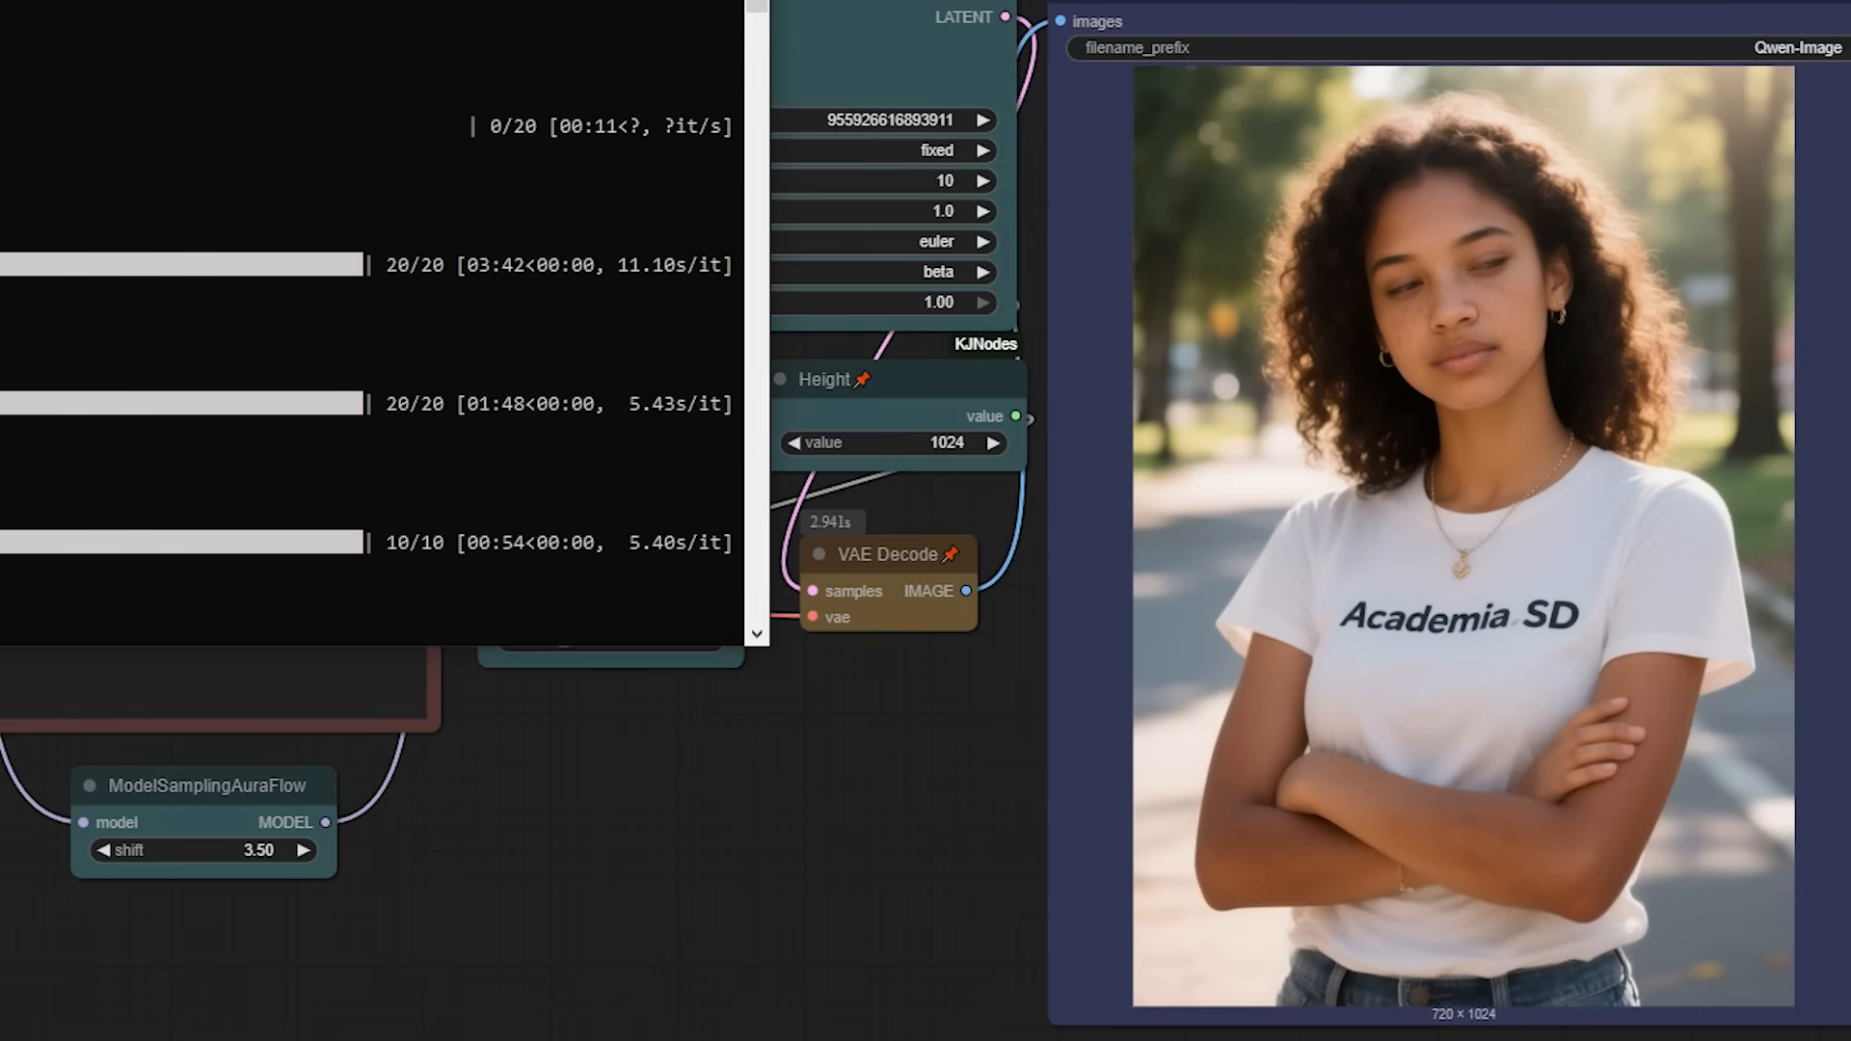
Set the KSampler's steps to 20 and open its cfg value for editing.
{"action": "left_click", "coordinate": [948, 182]}
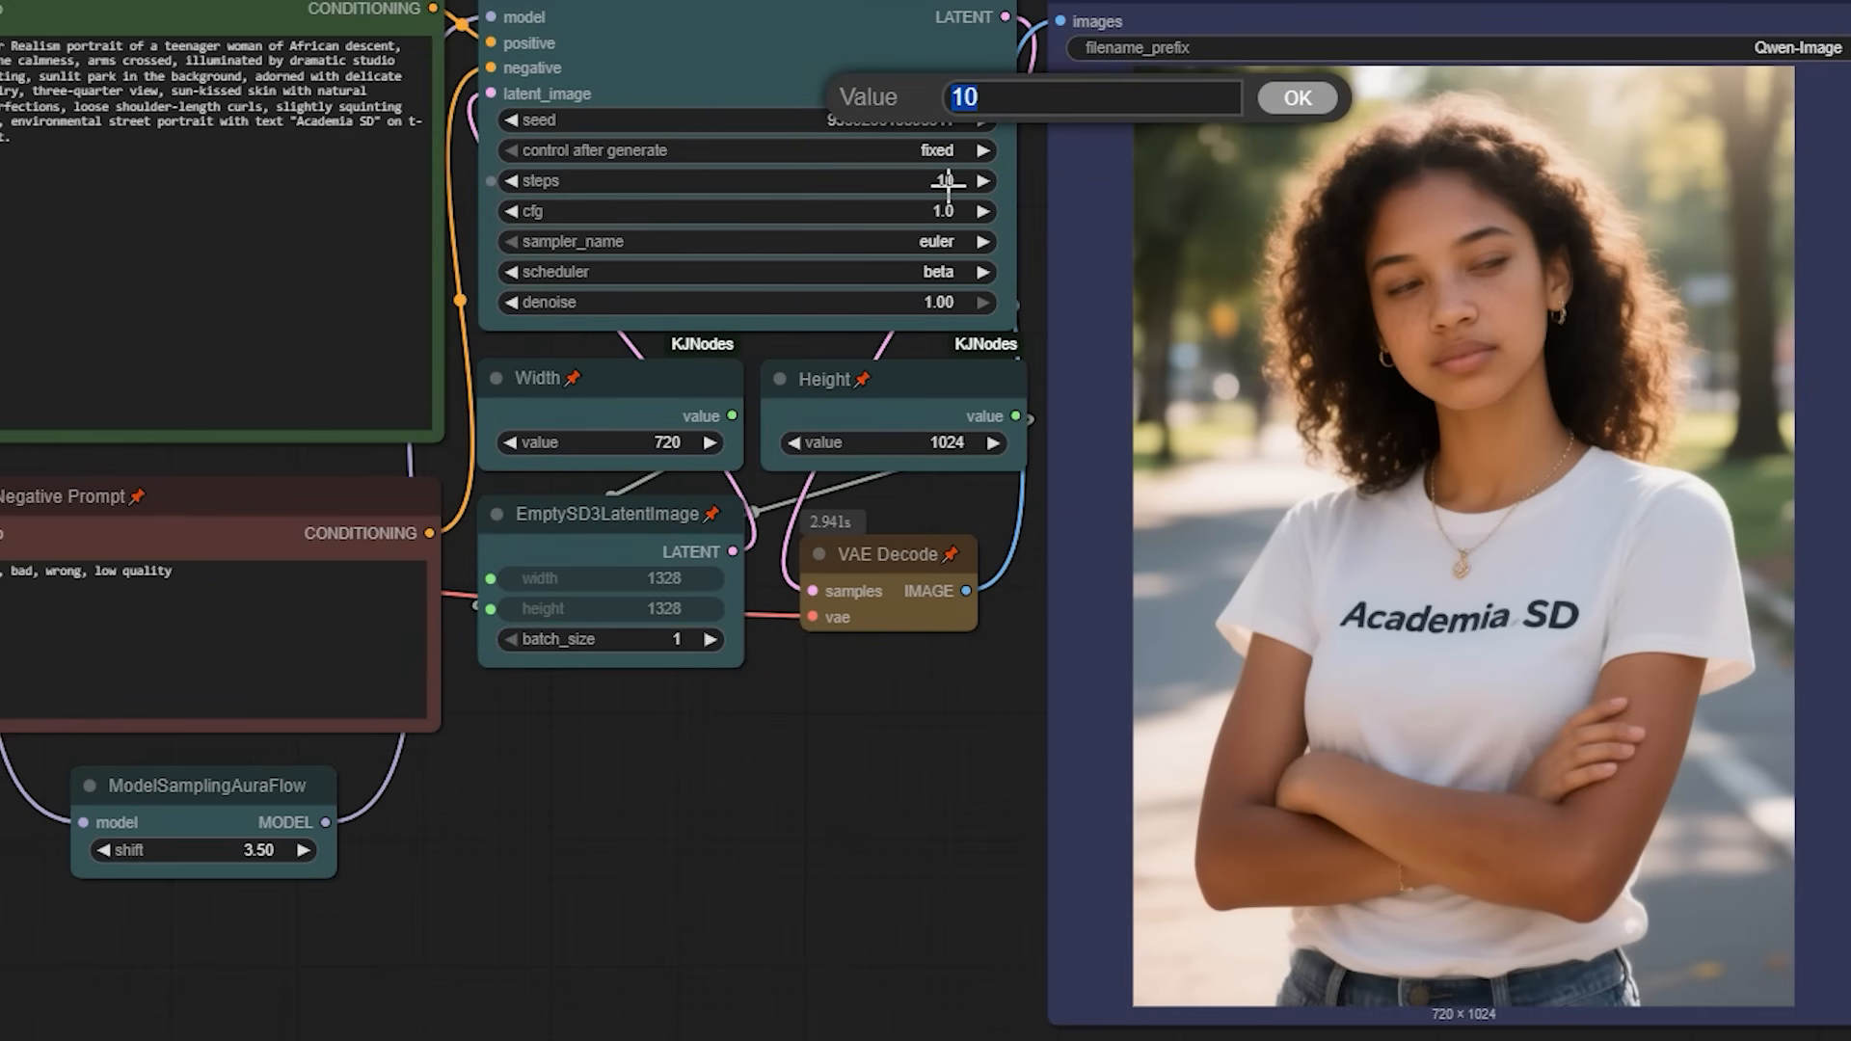
{"action": "type", "text": "20"}
{"action": "key", "text": "Return"}
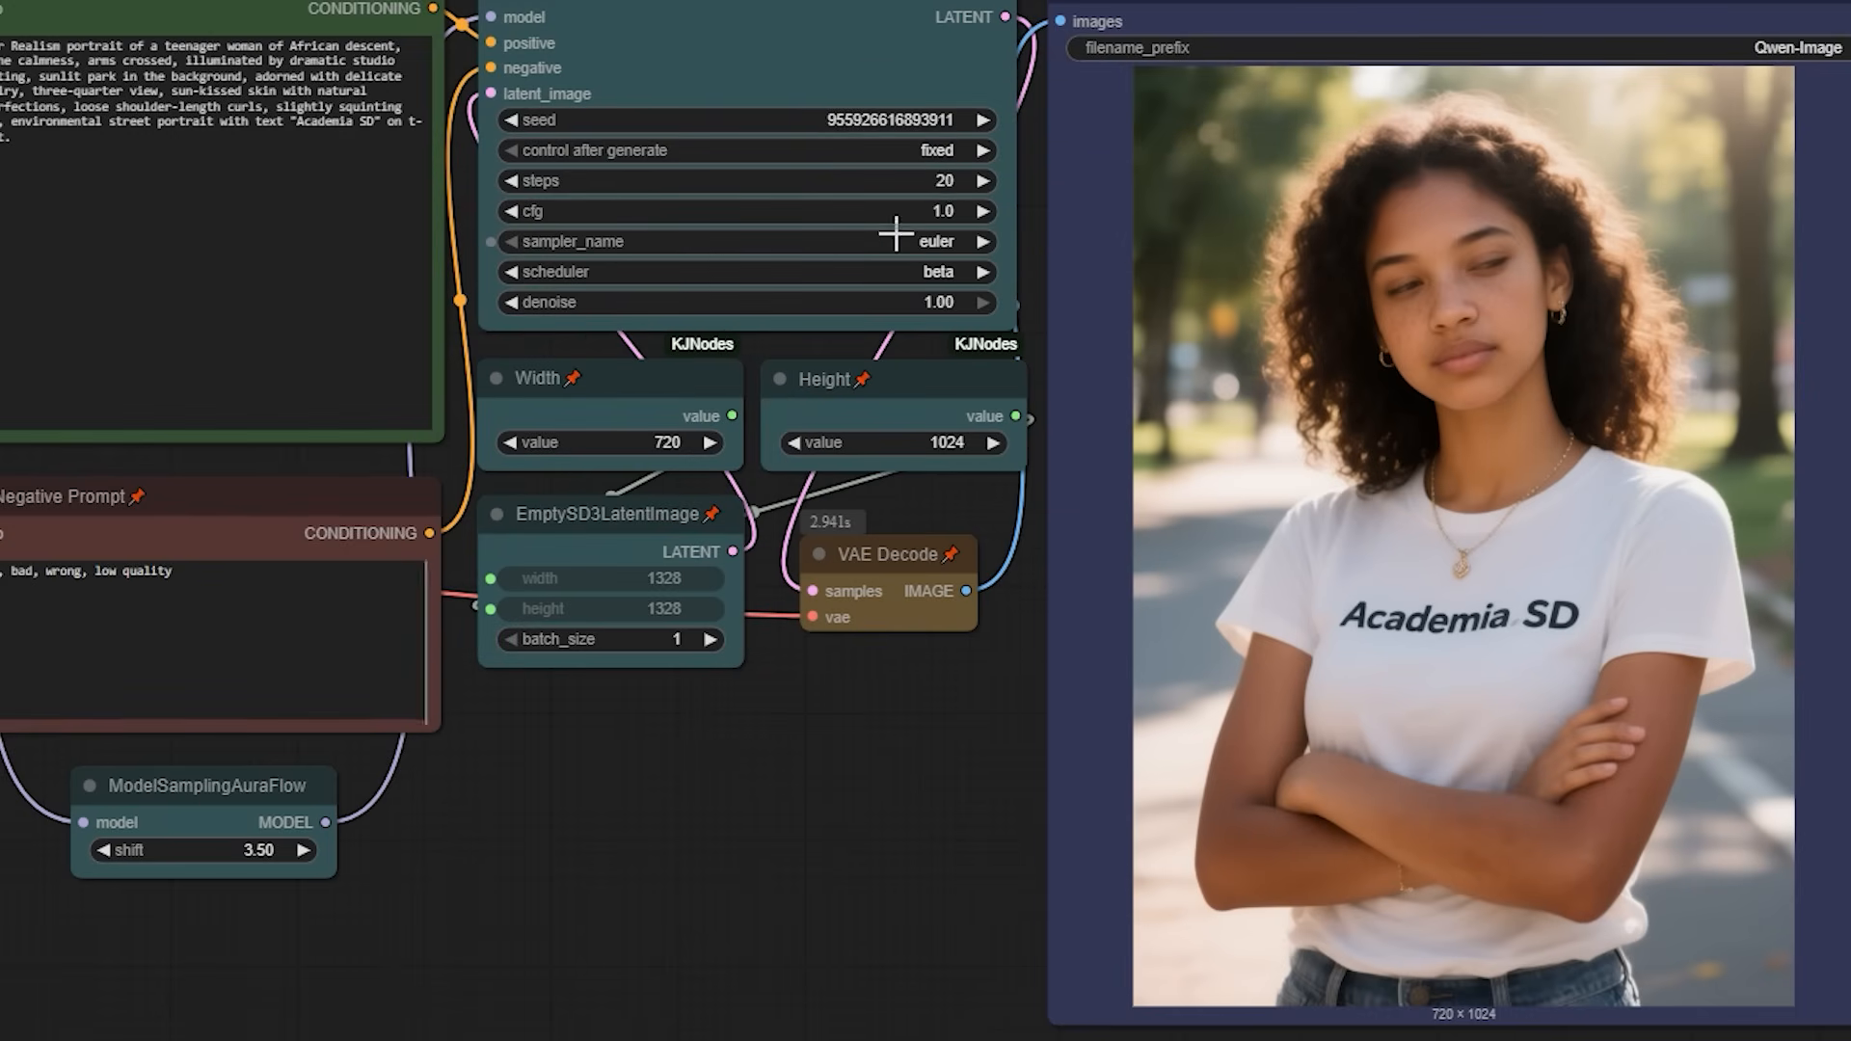
{"action": "left_click", "coordinate": [947, 210]}
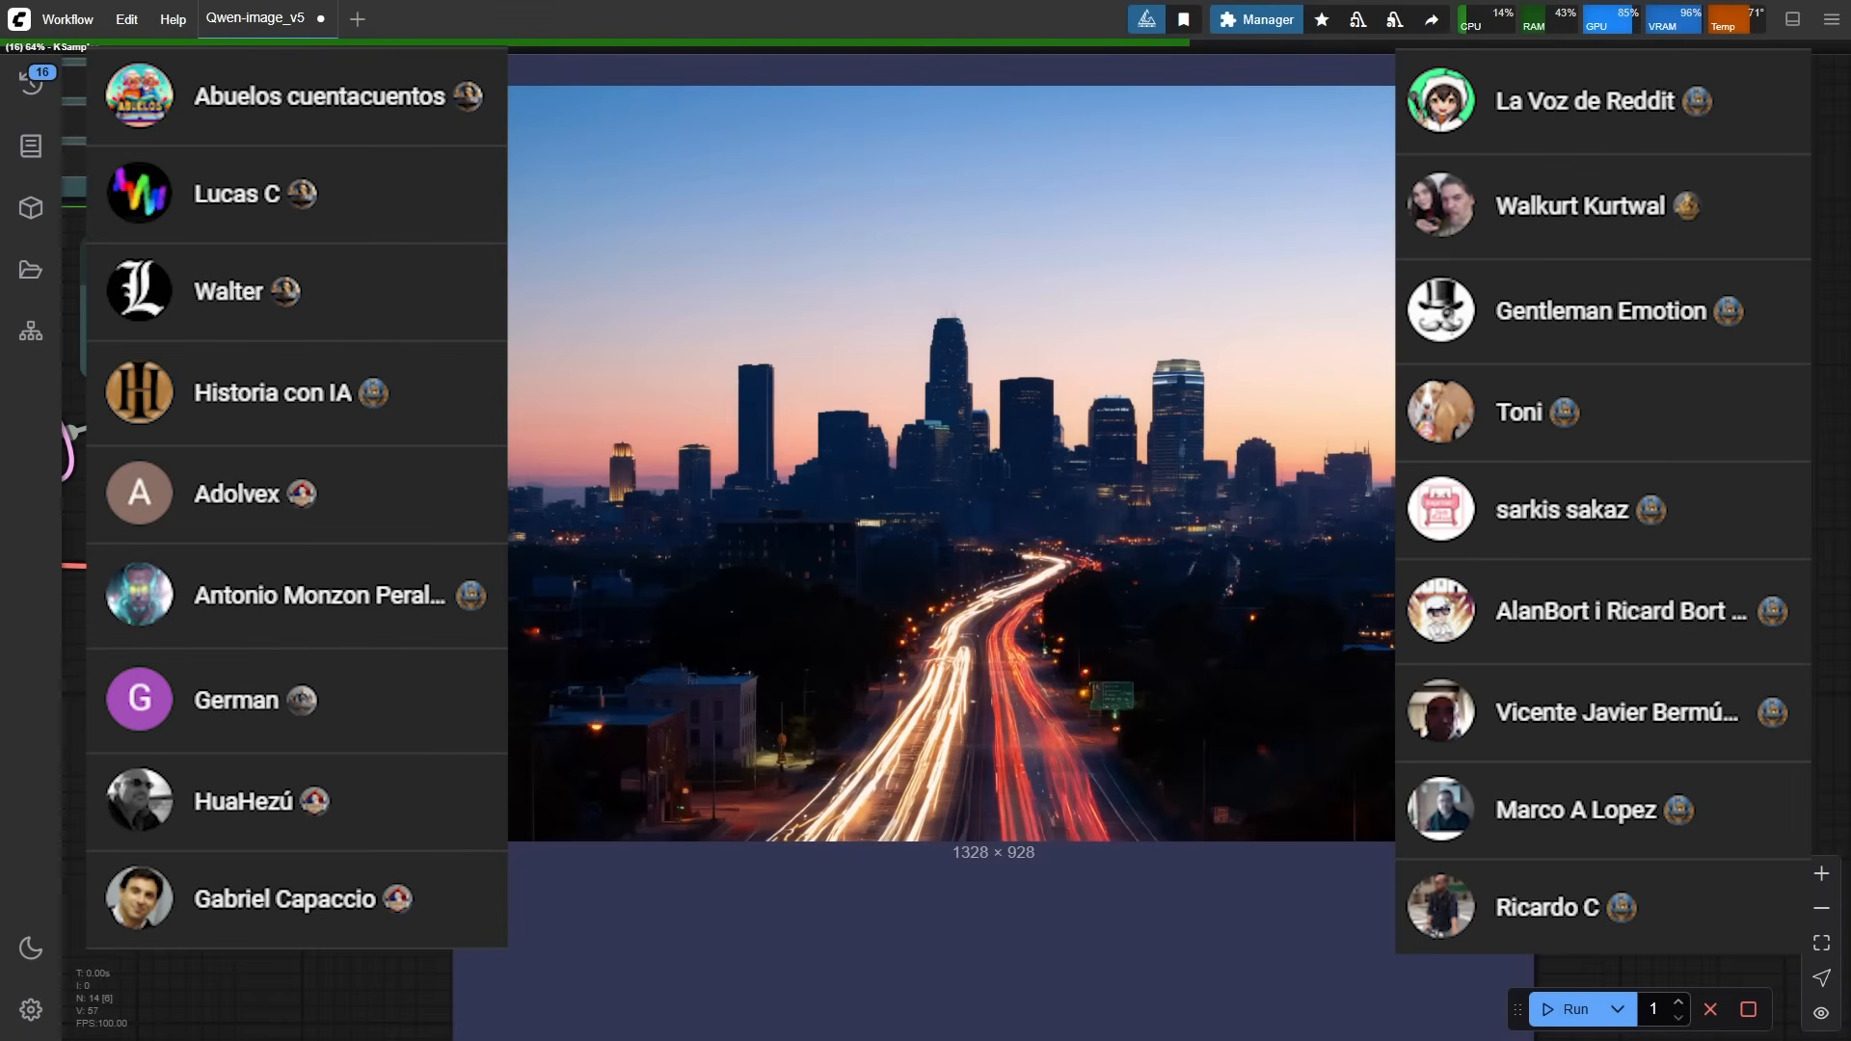